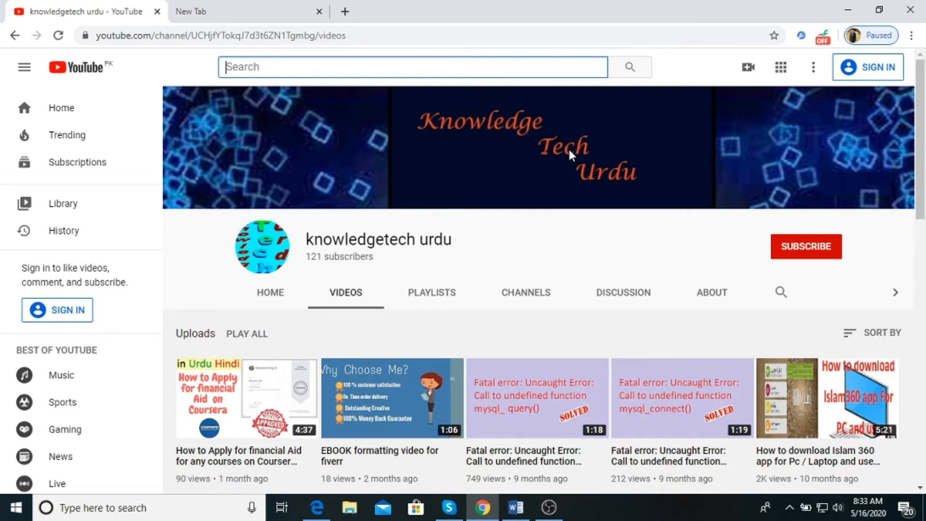
Step: Open fiverr.com in the empty browser tab
left_click(195, 7)
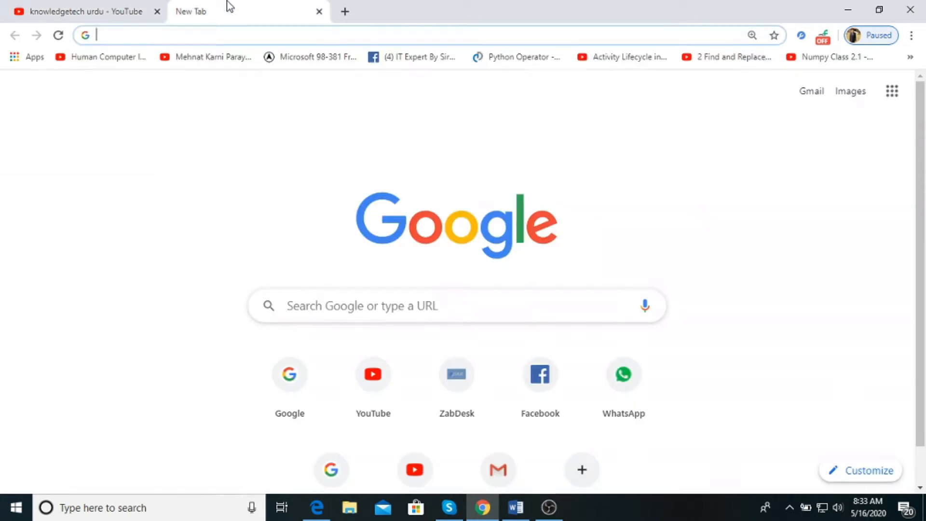
type("fiverr.com")
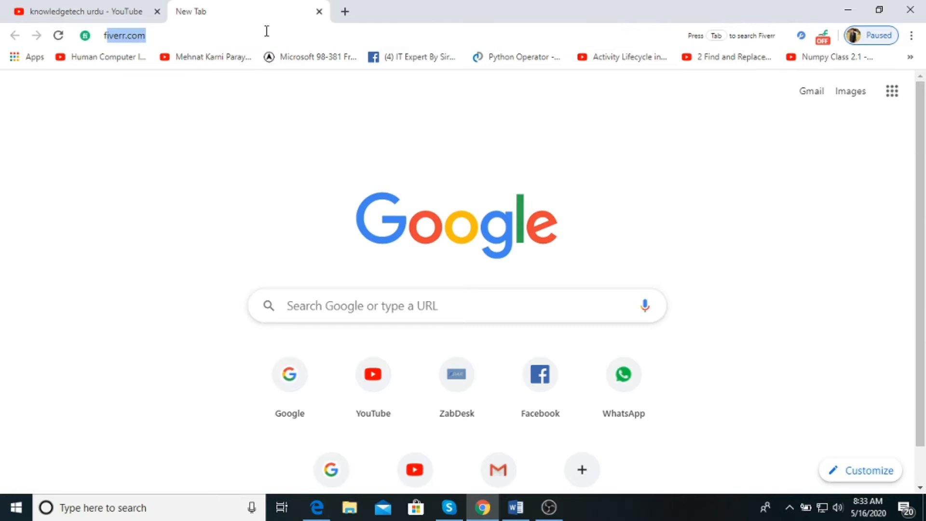
key("Return")
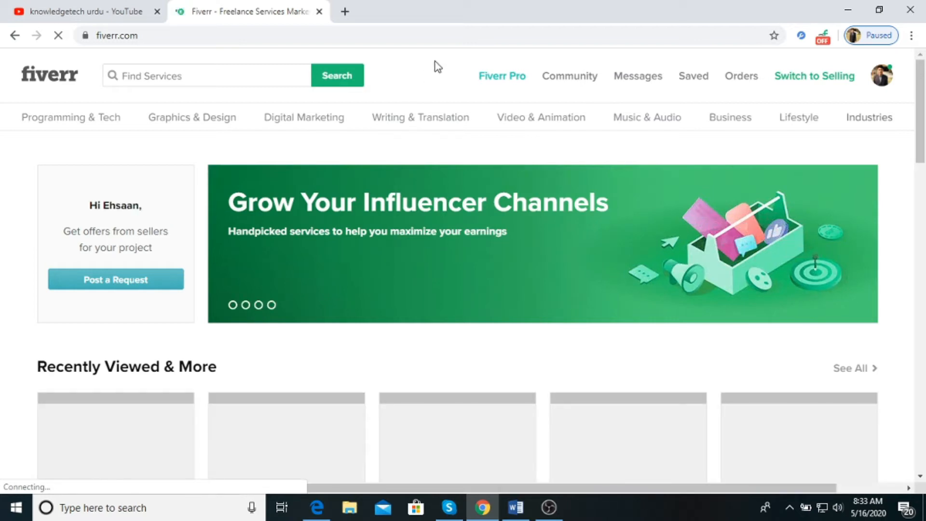
Step: Search Fiverr's services for "logo design" using the matching suggestion
scroll(409, 130, "down", 1)
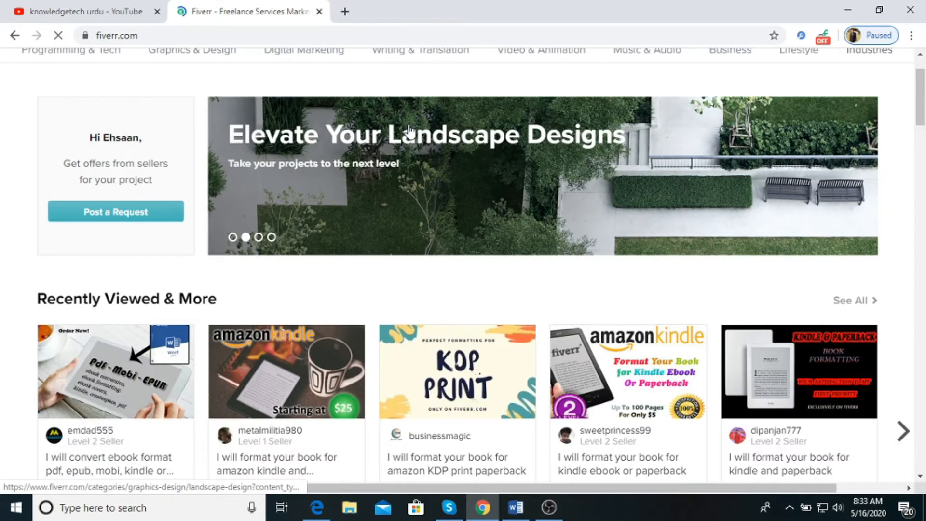
scroll(464, 288, "down", 2)
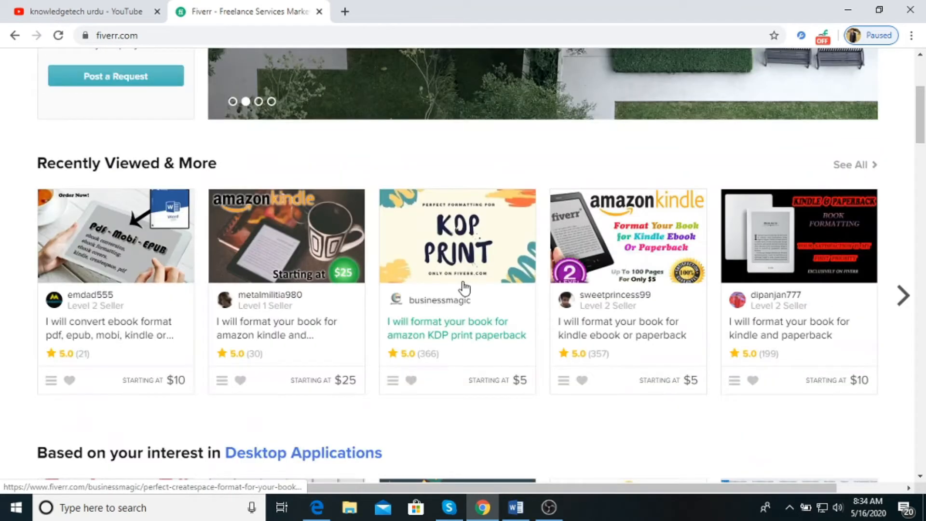
scroll(464, 288, "up", 3)
left_click(202, 75)
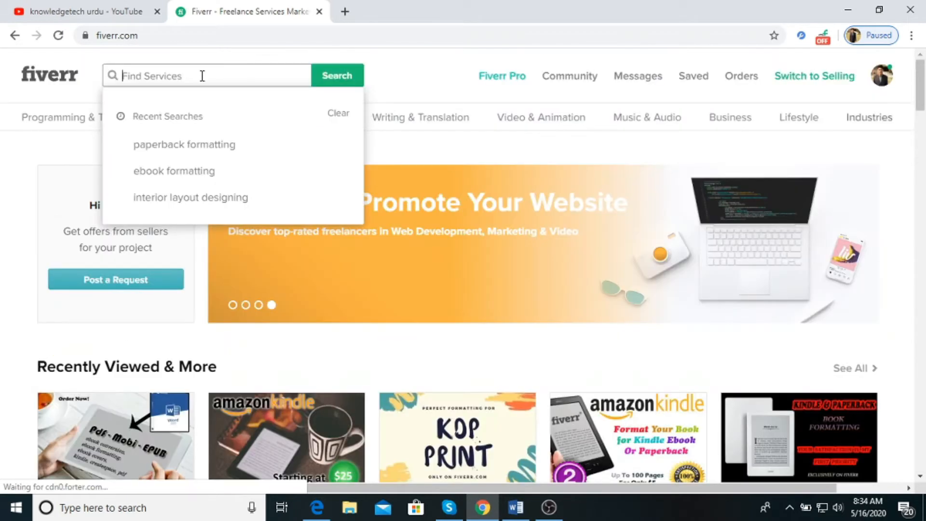
type("logo des")
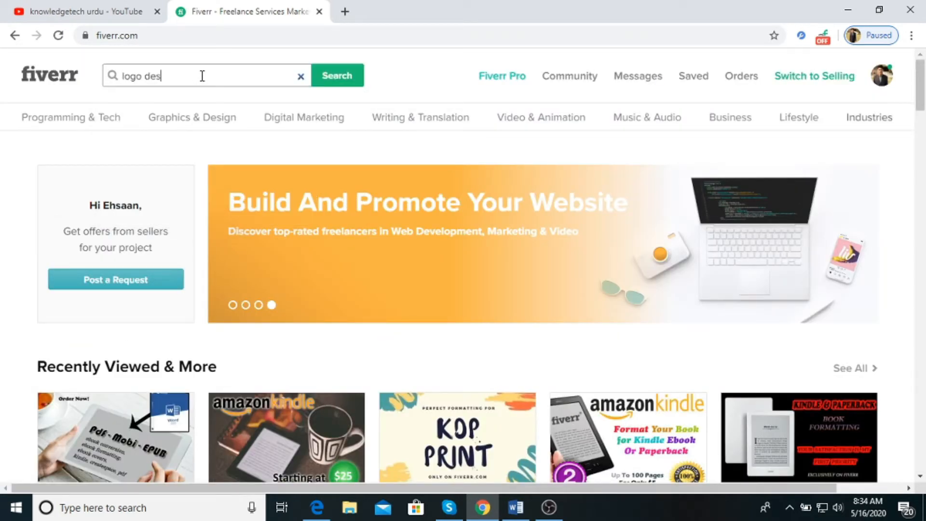
type("ign")
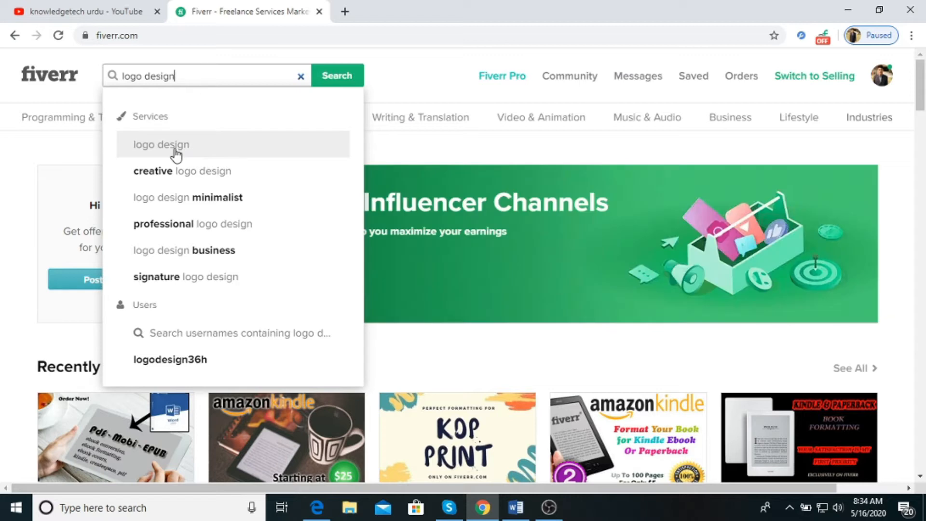
left_click(176, 153)
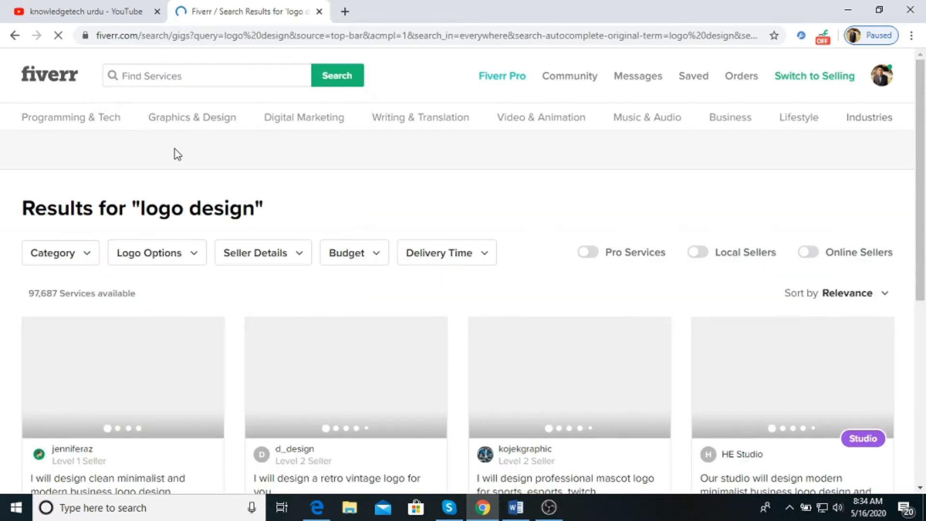
Step: Open the retro vintage logo gig from the results and look through its seller's profile, gigs and reviews
scroll(816, 323, "down", 7)
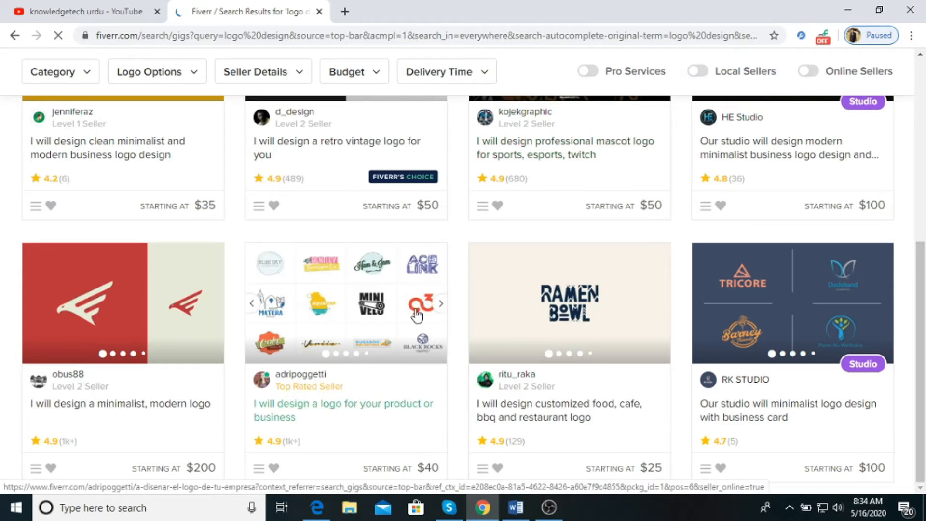
left_click(354, 214)
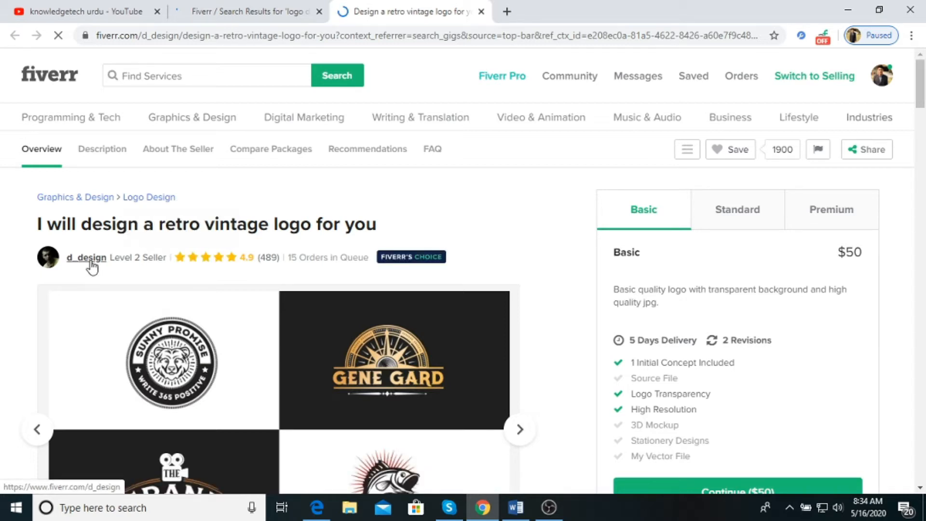
left_click(87, 258)
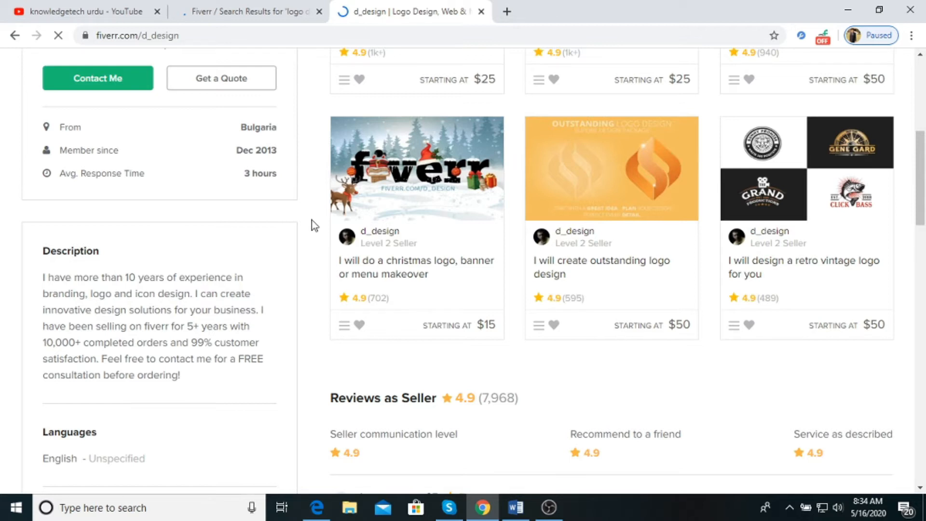
scroll(314, 226, "down", 8)
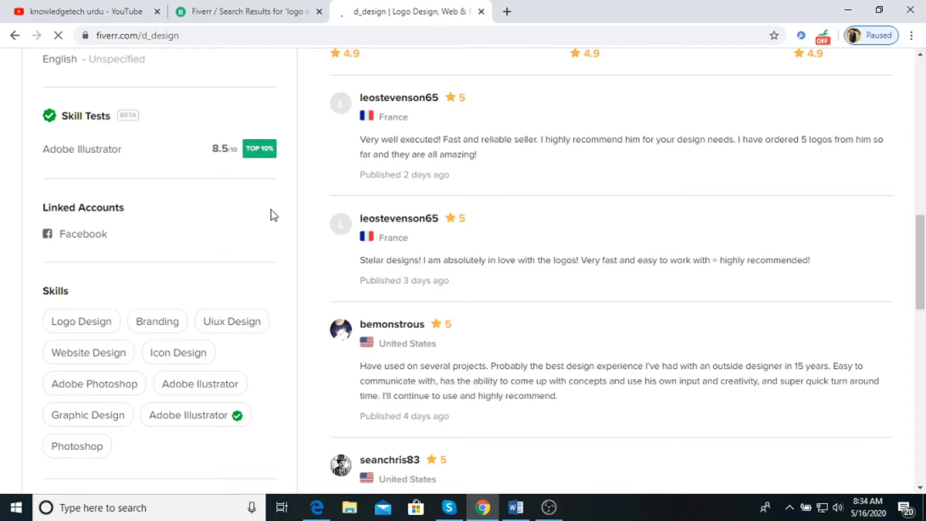
scroll(272, 215, "up", 8)
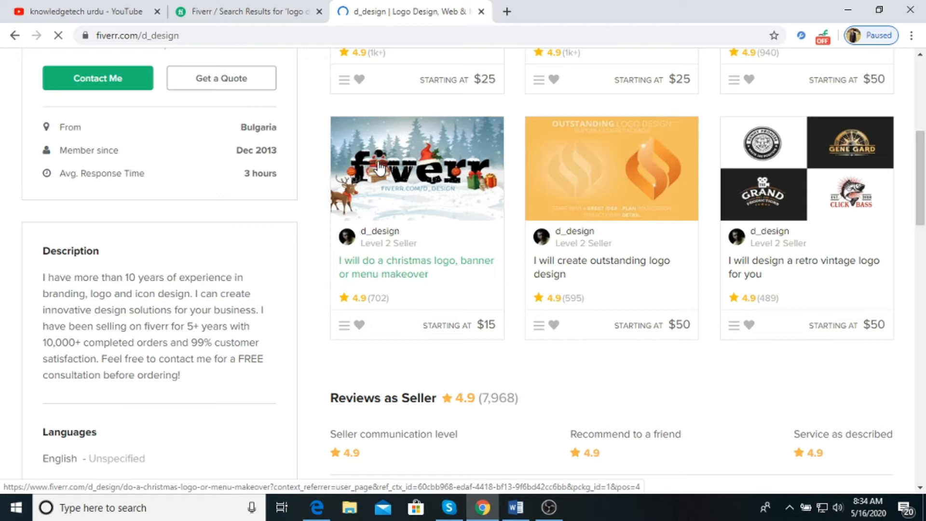
Step: Return to the "logo design" search results and examine the search term, related suggestions and listed gigs' titles, ratings and prices
left_click(231, 12)
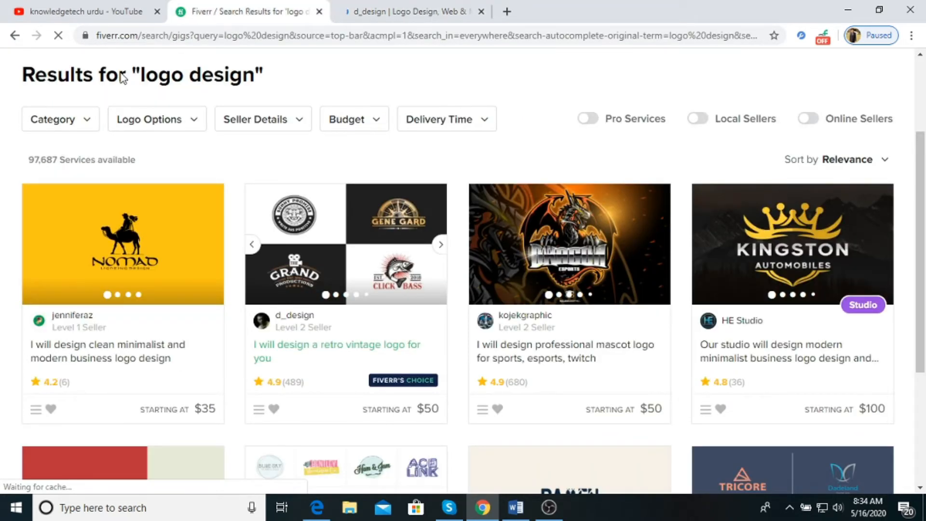
scroll(185, 90, "up", 3)
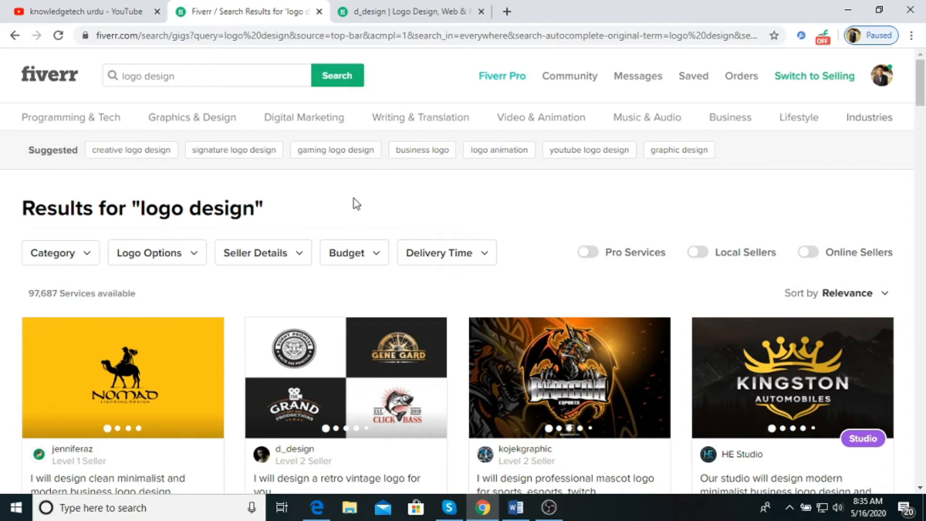
left_click(192, 77)
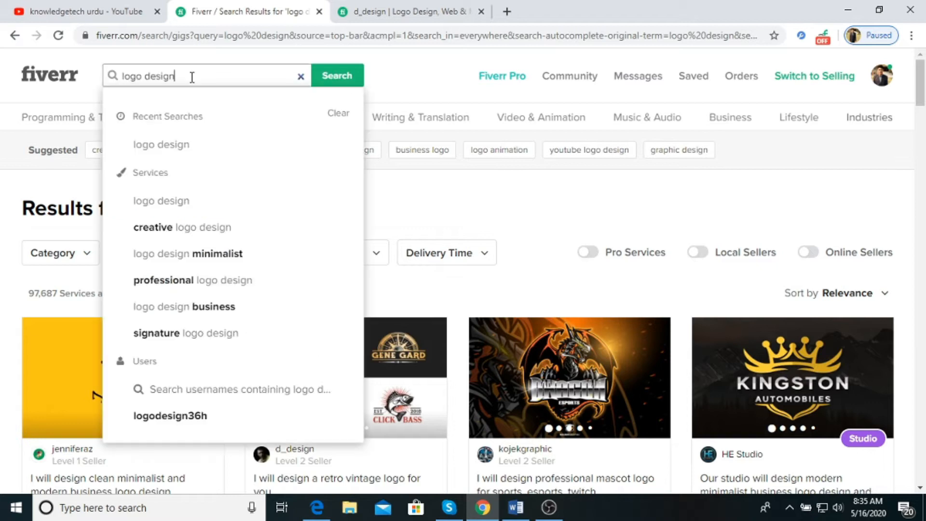
left_click(85, 168)
scroll(427, 184, "down", 4)
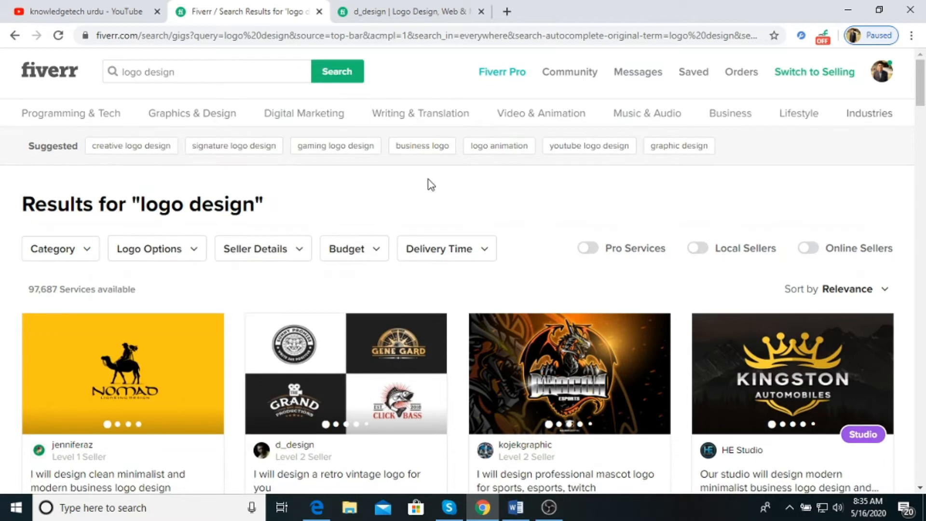
scroll(443, 221, "up", 4)
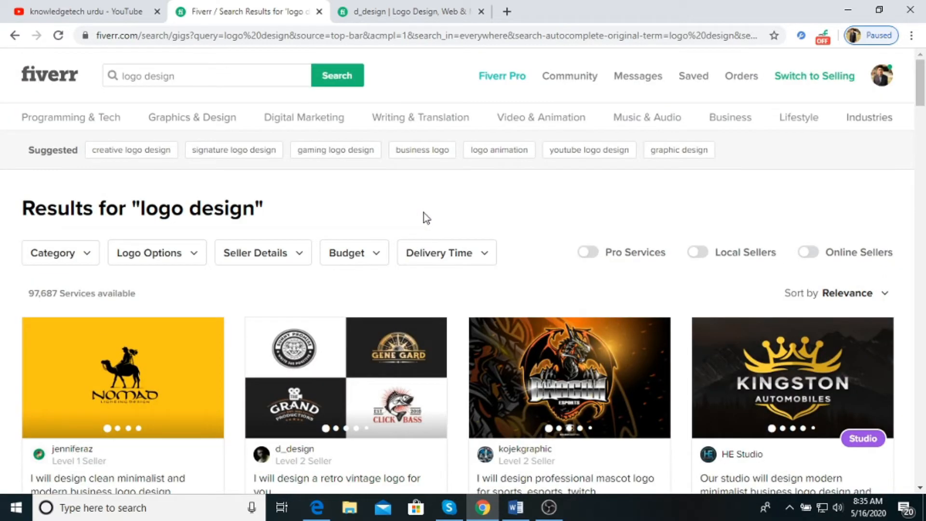
scroll(432, 201, "down", 2)
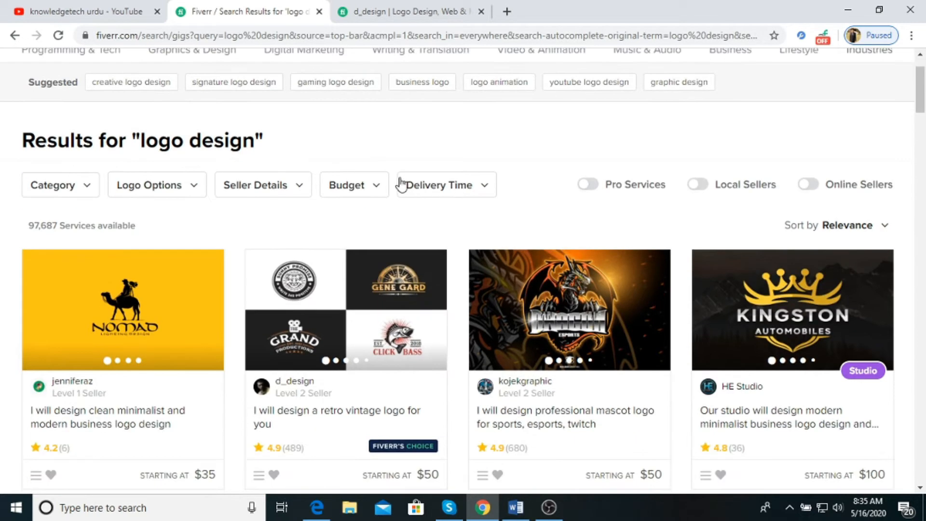
scroll(400, 184, "up", 1)
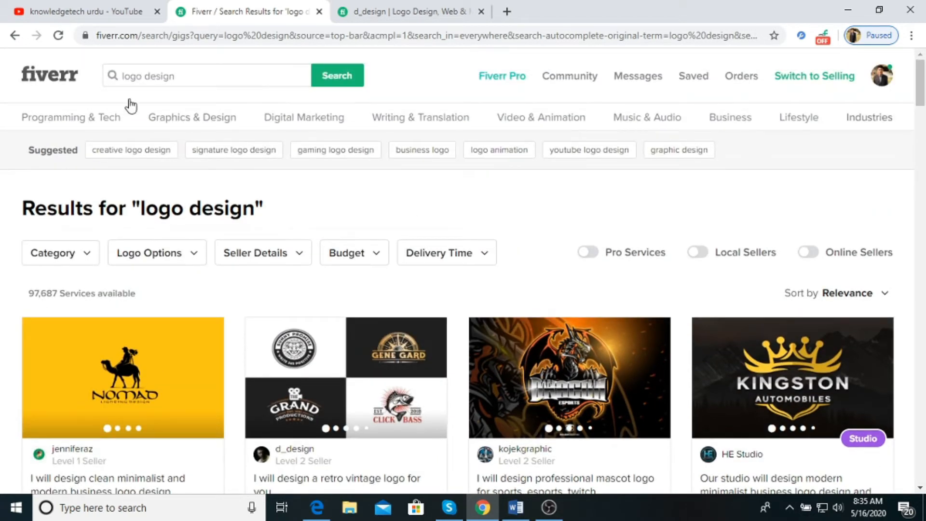
left_click_drag(188, 77, 89, 79)
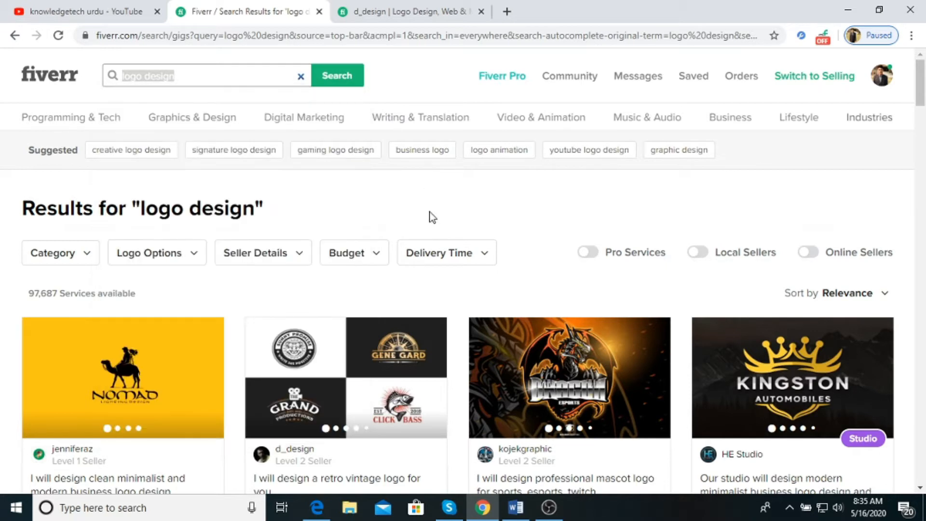
scroll(353, 160, "down", 2)
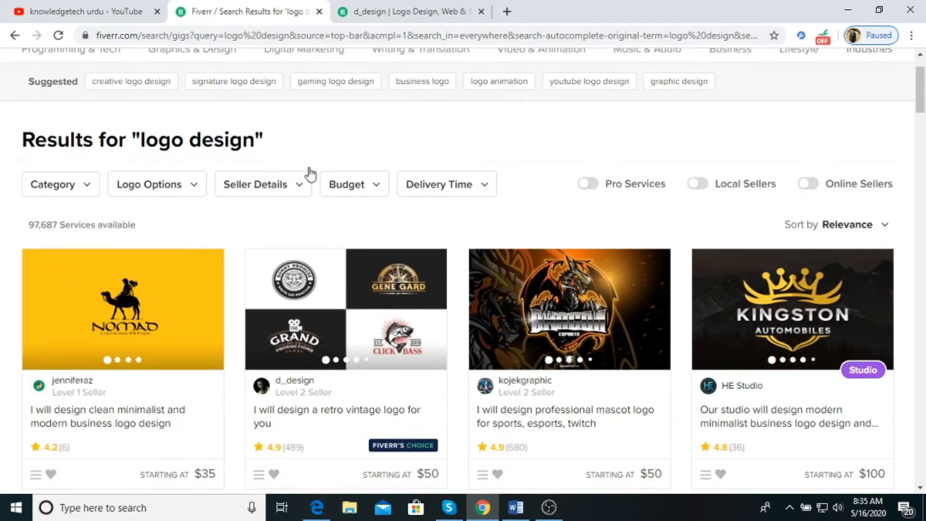
scroll(310, 173, "down", 2)
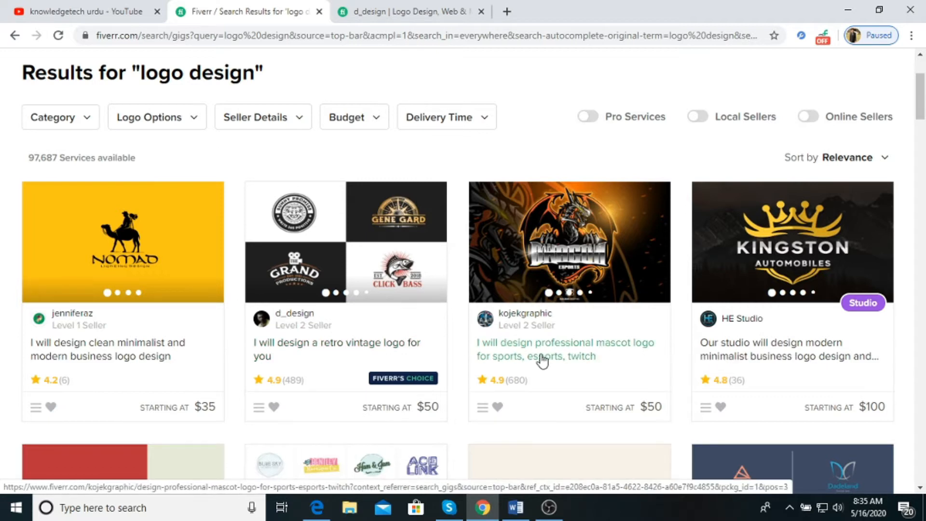
scroll(543, 359, "down", 3)
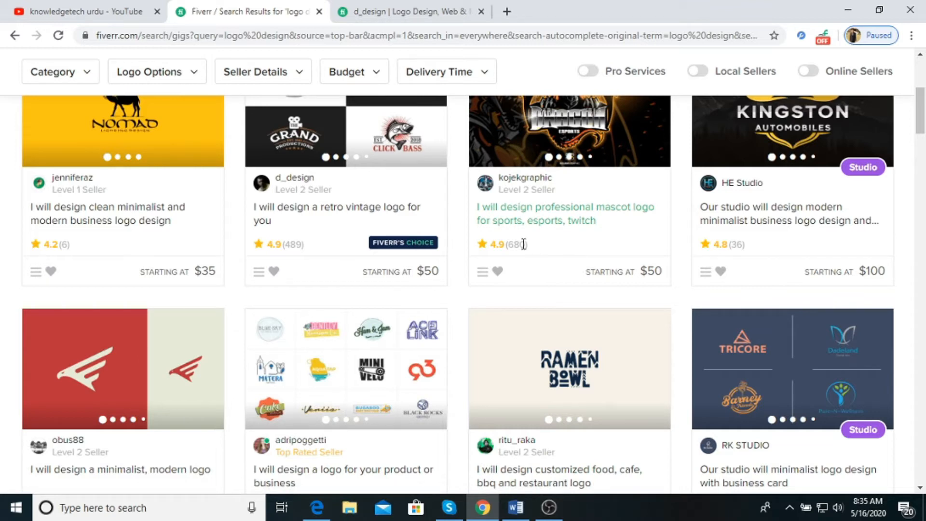
Step: Go back to the tab with the seller's profile and open the signed-in account's own profile page from there
left_click(412, 12)
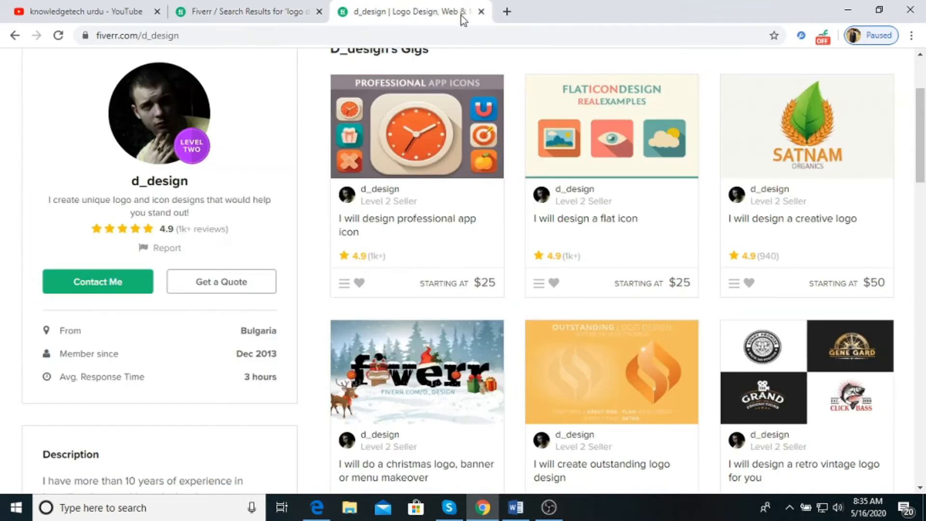
scroll(539, 53, "up", 3)
left_click(889, 75)
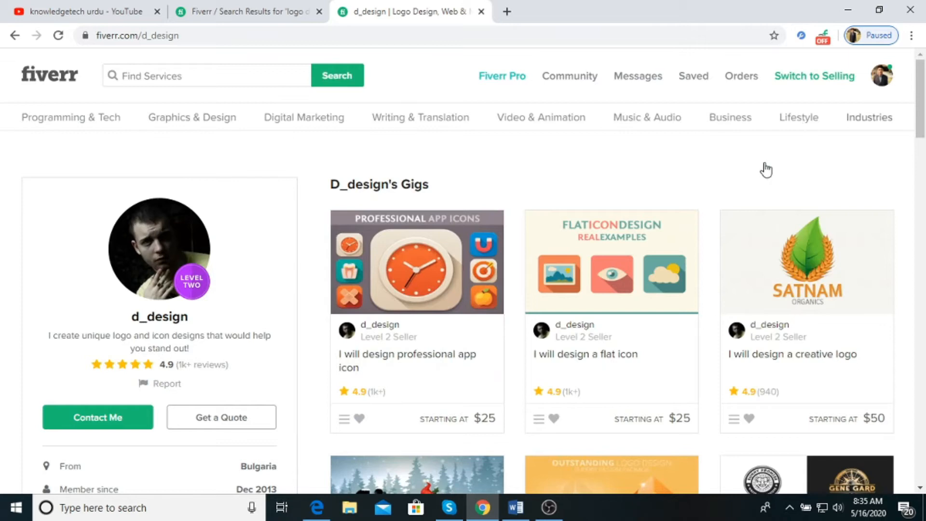
left_click(760, 114)
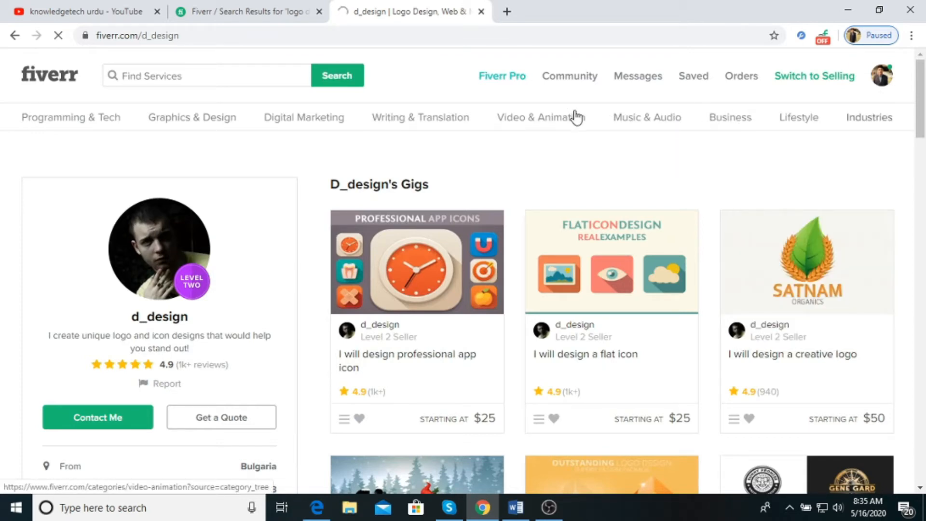
mouse_move(545, 126)
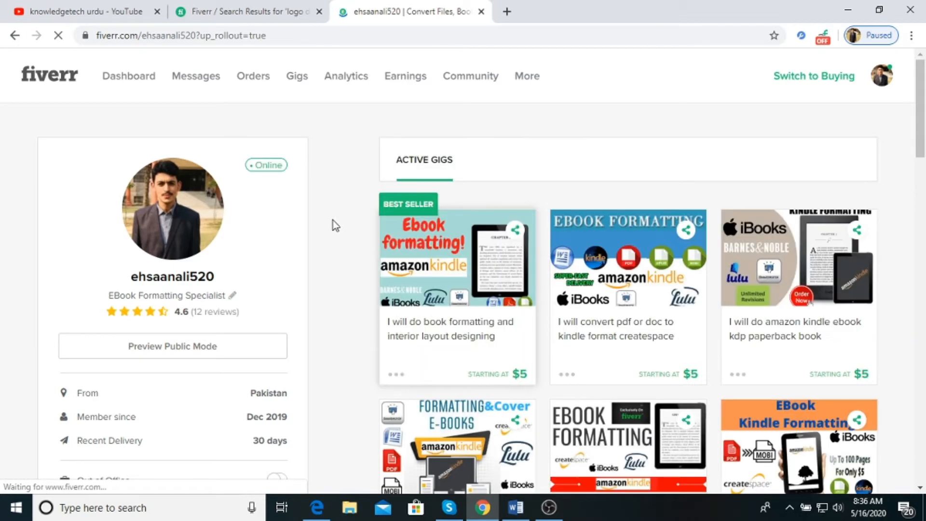
Step: Start creating a new gig from the own seller profile and place the cursor in its gig title field
scroll(333, 222, "down", 4)
scroll(336, 229, "down", 1)
scroll(321, 221, "down", 3)
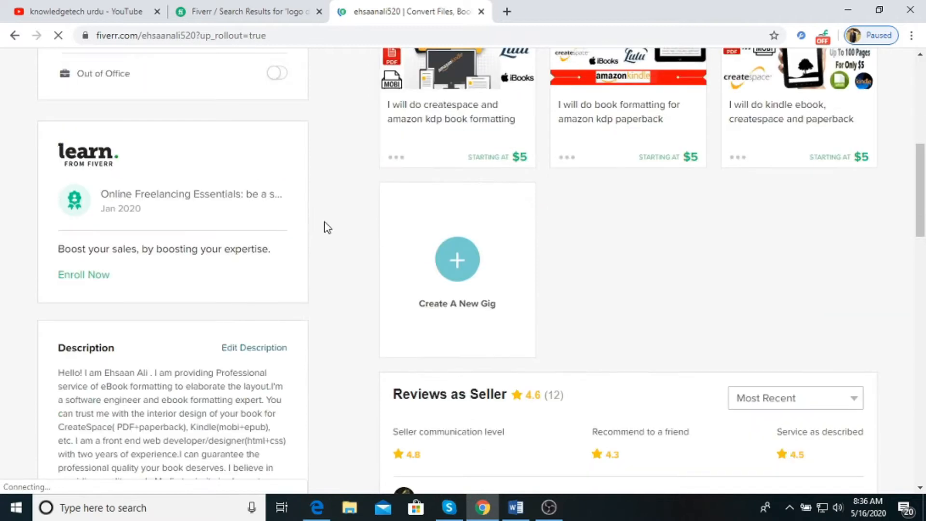
left_click(435, 261)
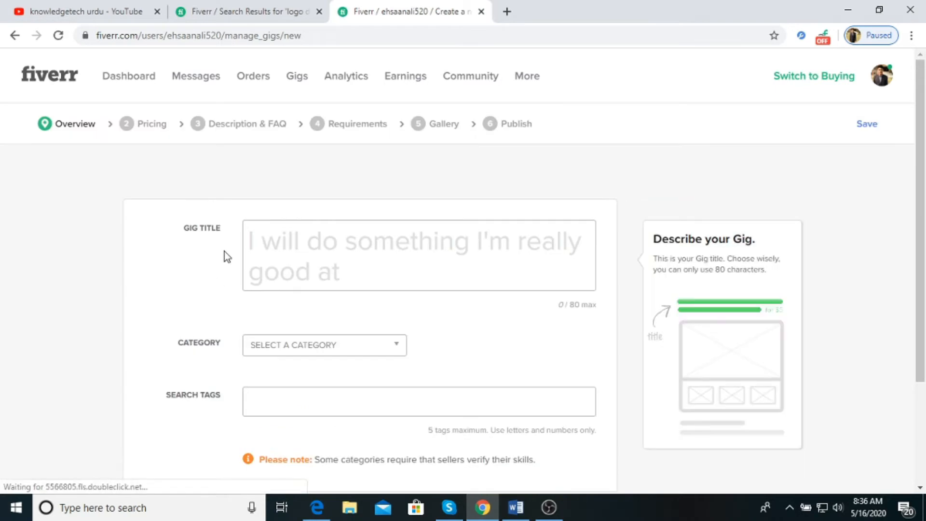
scroll(216, 278, "down", 1)
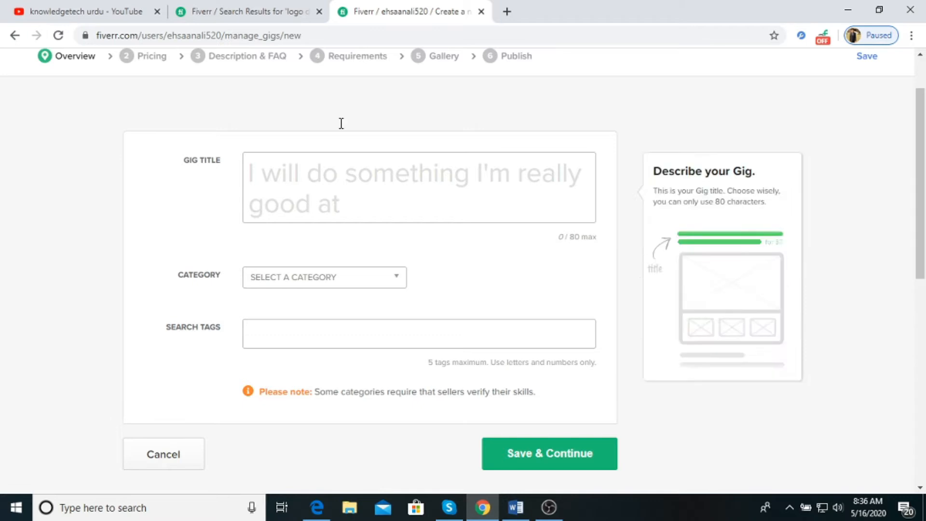
left_click(377, 182)
Step: Search Fiverr's services for "paperback formatting" in the search results tab and look through the listed gigs
left_click(291, 11)
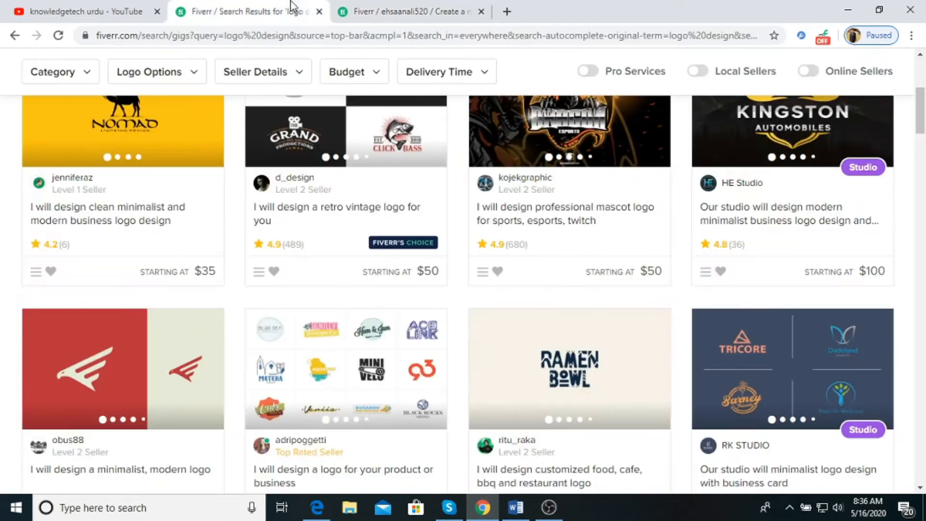
scroll(258, 128, "up", 5)
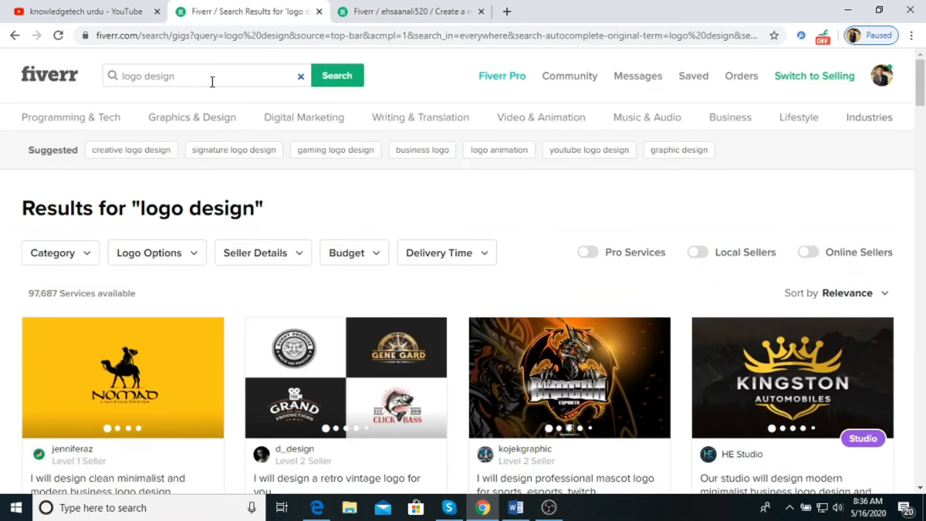
left_click(211, 80)
key("ctrl+a")
key("BackSpace")
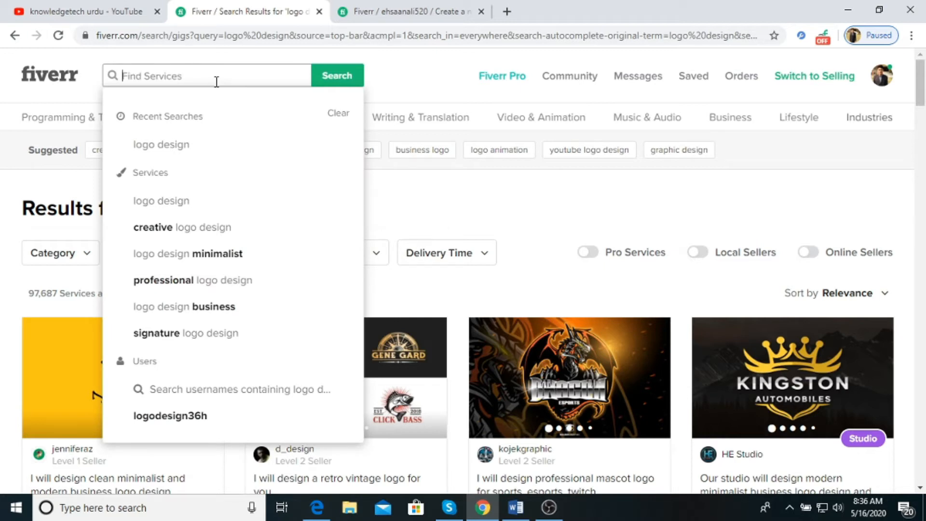
type("paperback formatting")
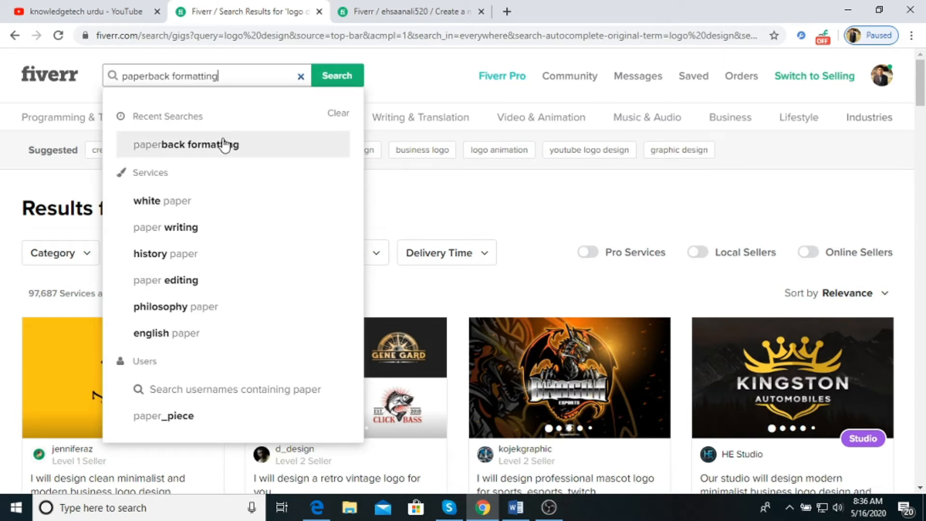
left_click(224, 144)
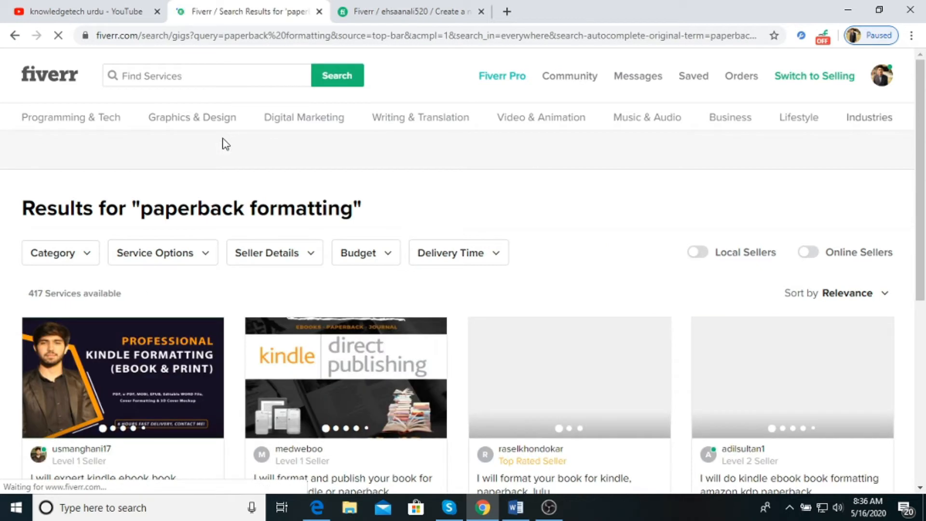
scroll(506, 280, "down", 5)
scroll(299, 173, "down", 1)
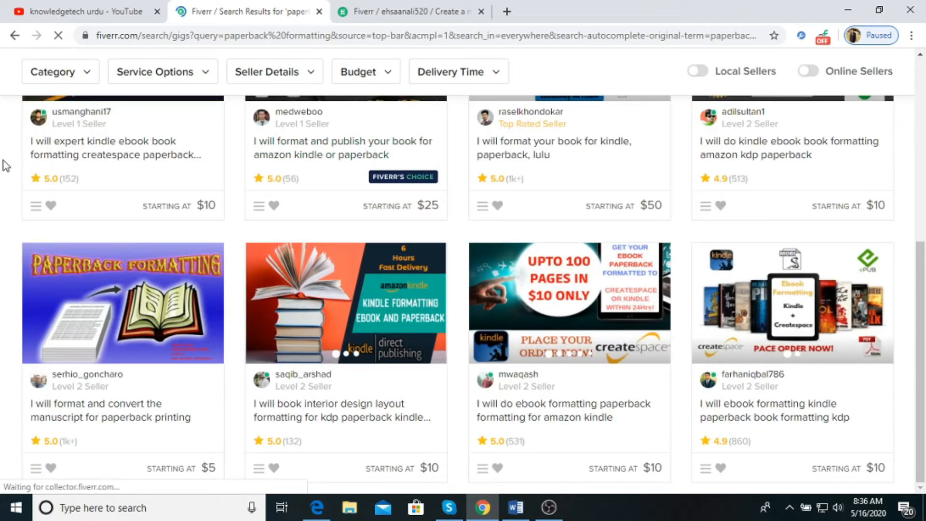
scroll(4, 166, "up", 1)
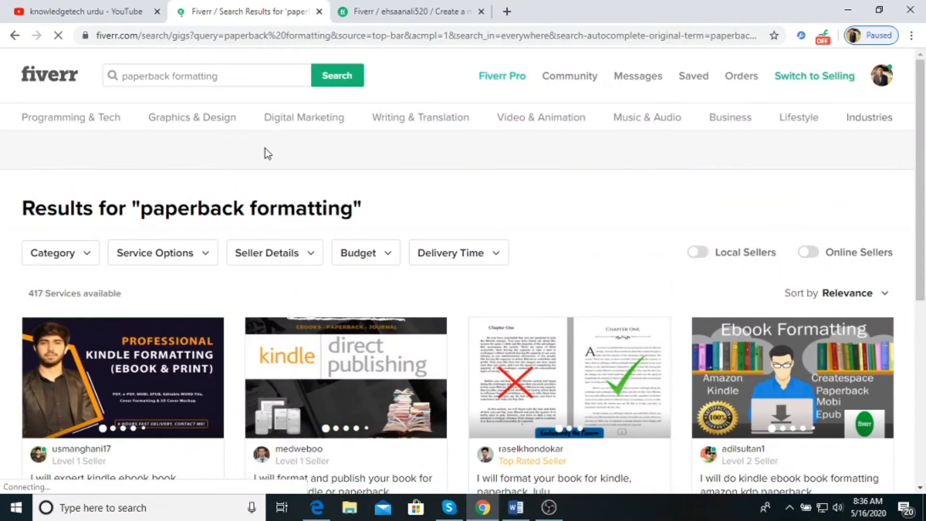
Step: Switch to the Word document with the prepared gig texts and examine the keyword phrases in its two-line title
left_click(431, 9)
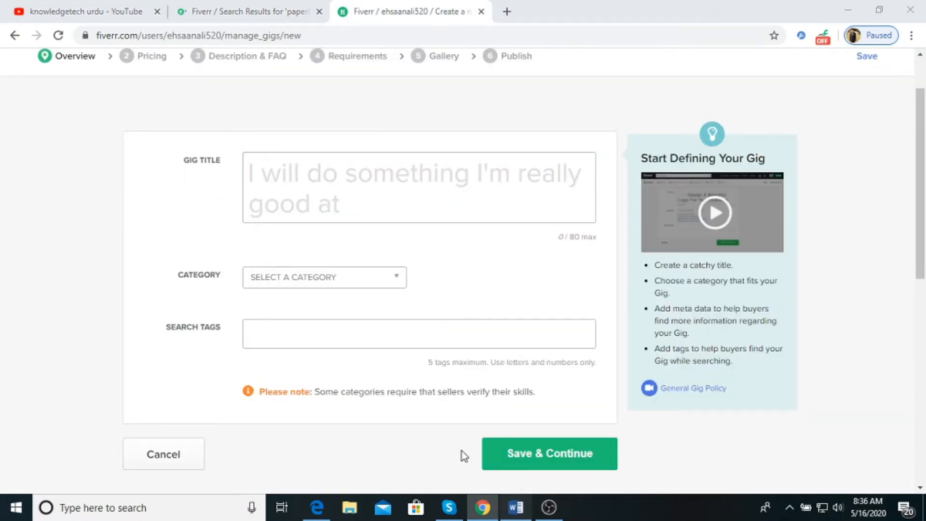
key("alt+Tab")
scroll(301, 186, "down", 5)
scroll(295, 186, "down", 2)
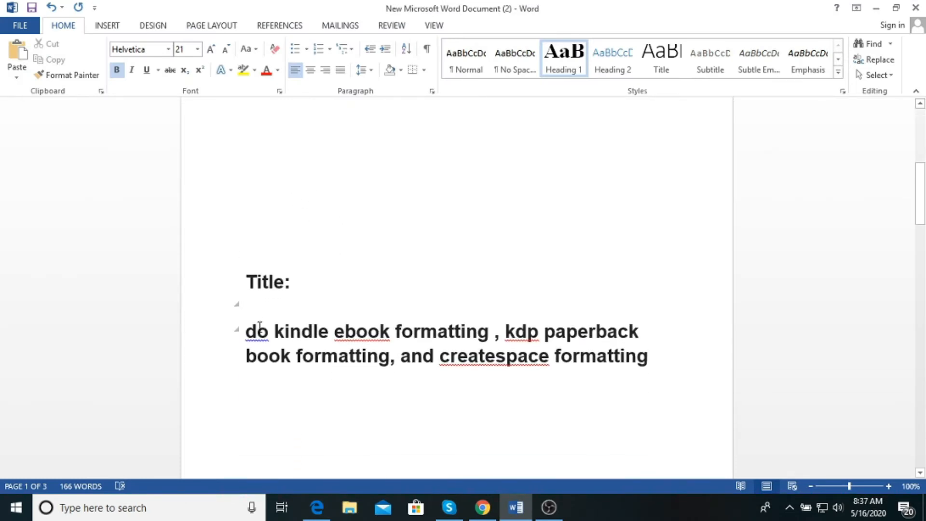
left_click_drag(246, 331, 676, 342)
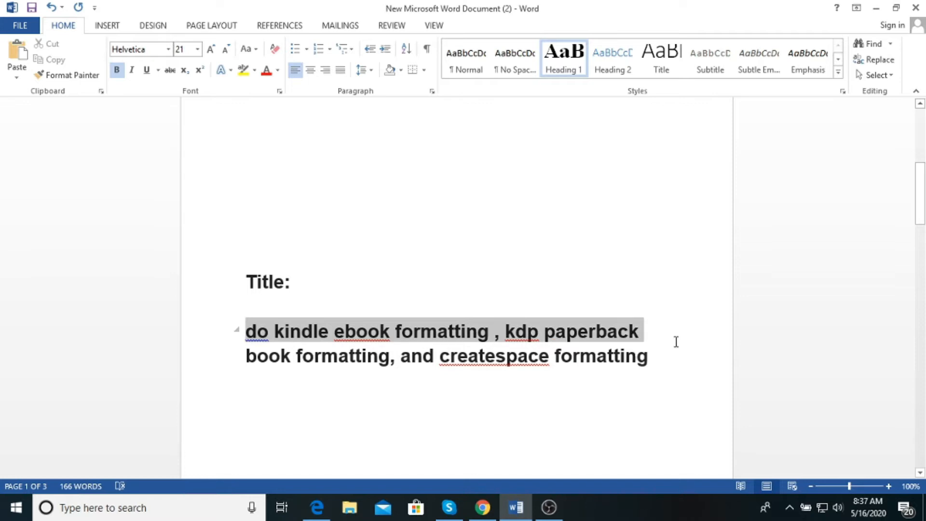
left_click(555, 357)
left_click_drag(539, 336, 386, 358)
left_click(380, 357)
left_click_drag(334, 332, 491, 333)
left_click(489, 332)
left_click_drag(273, 331, 597, 372)
left_click(436, 331)
left_click(597, 366)
left_click_drag(654, 363, 268, 328)
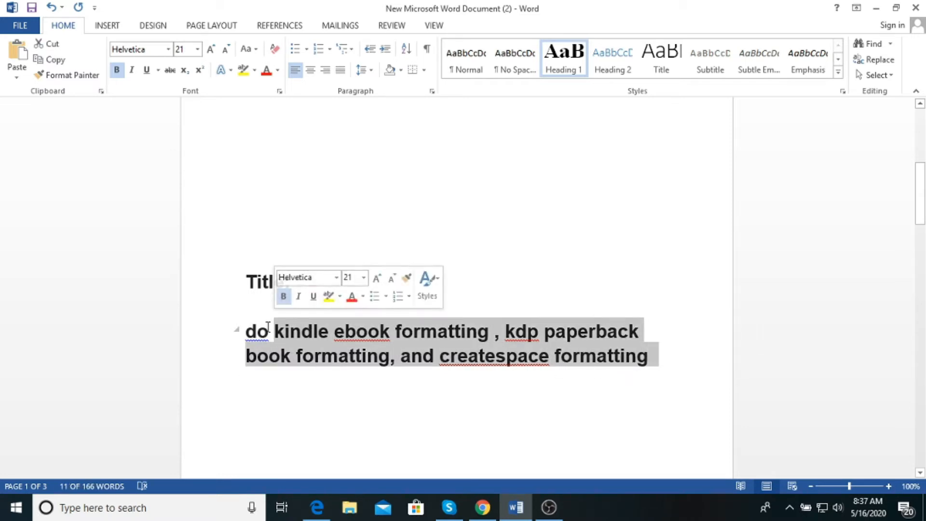
left_click(329, 331)
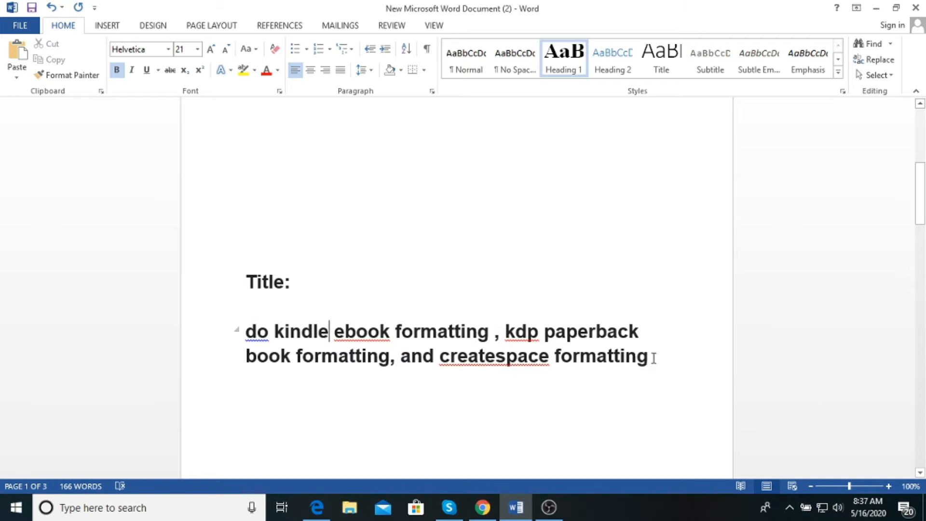
Step: Copy the complete title text from the Word document into the new gig's title field in Chrome
left_click_drag(654, 358, 245, 338)
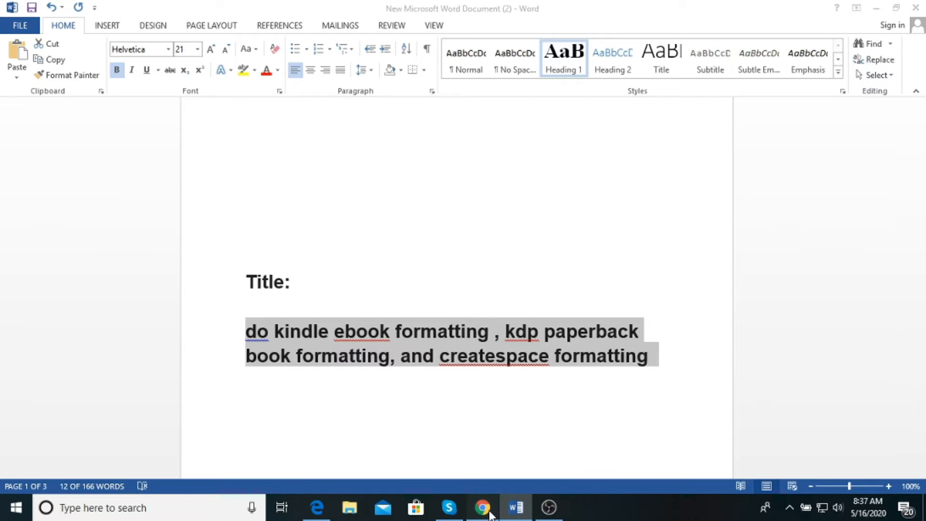
left_click(490, 514)
left_click(351, 189)
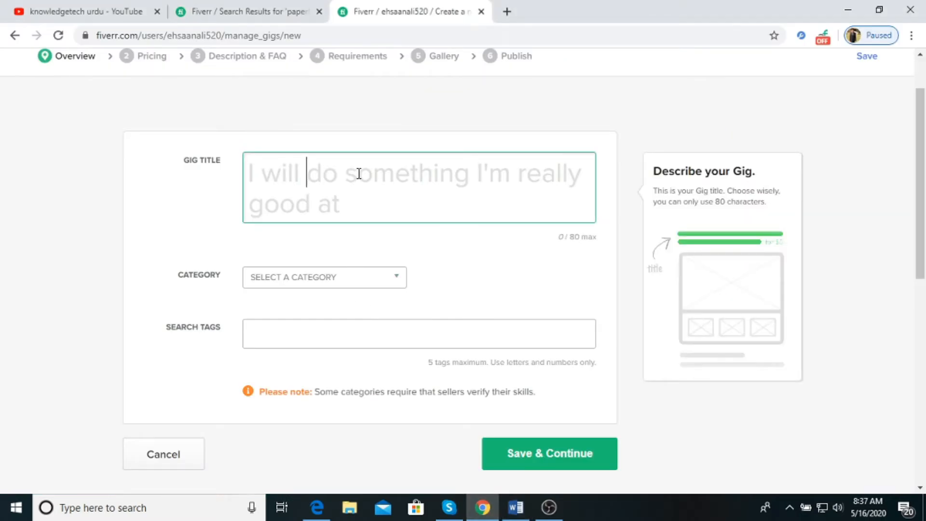
key("ctrl+v")
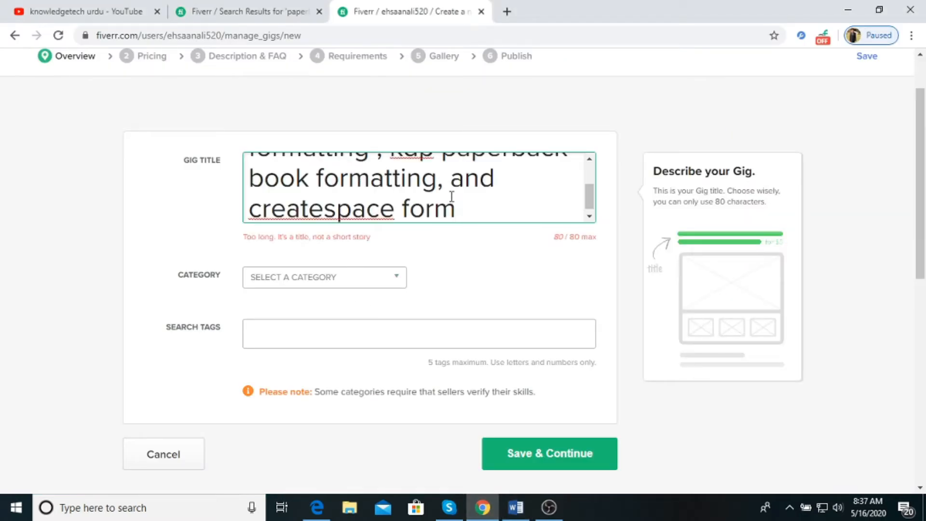
Step: Remove the cut-off word "form" from the gig title so it ends with "createspace", and check the rest of the title
key("BackSpace")
key("BackSpace")
key("BackSpace")
key("BackSpace")
scroll(450, 196, "up", 2)
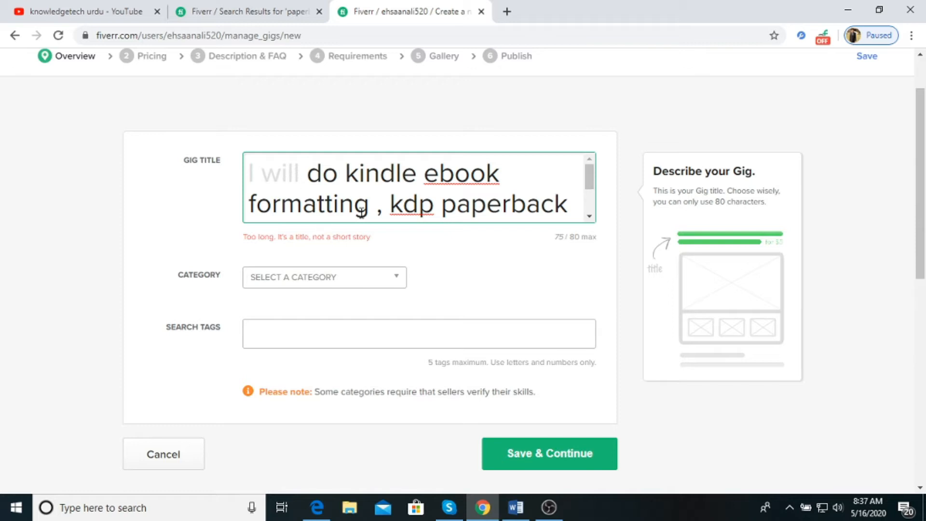
left_click(416, 216)
key("Down")
key("Down")
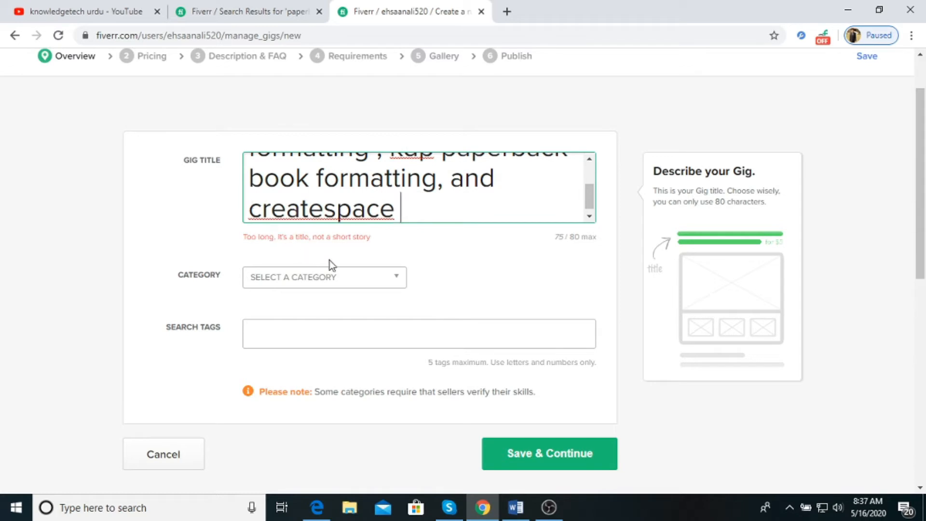
Step: Set the gig's category to Programming & Tech, its subcategory to Convert Files and its service type to Convert to an E-Book
left_click(344, 290)
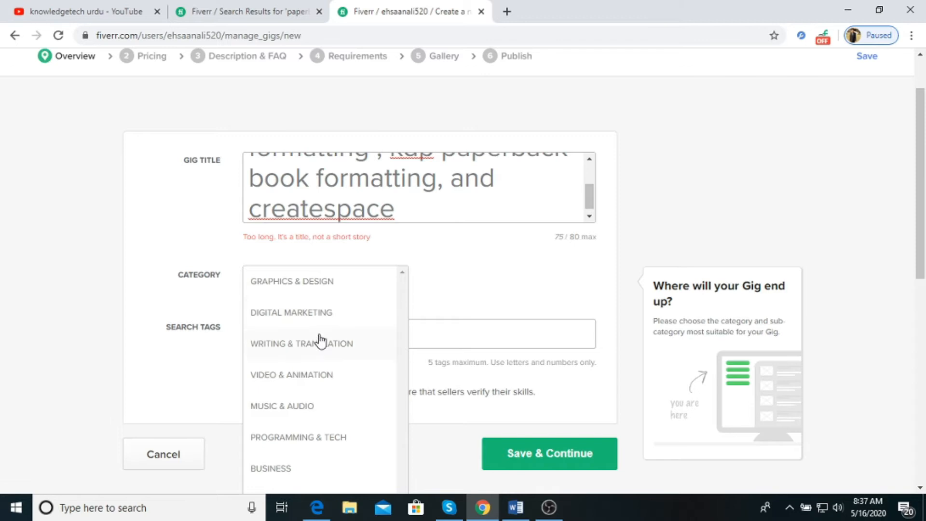
scroll(322, 341, "down", 1)
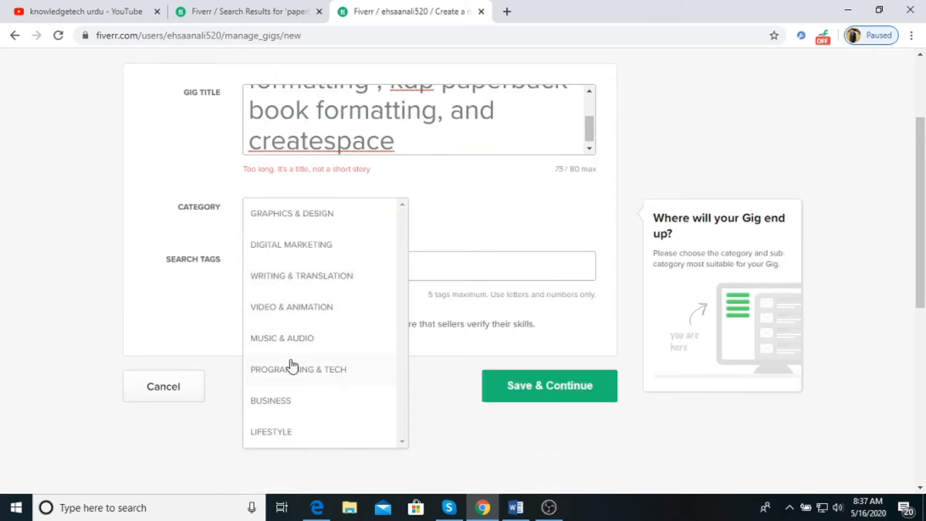
left_click(310, 371)
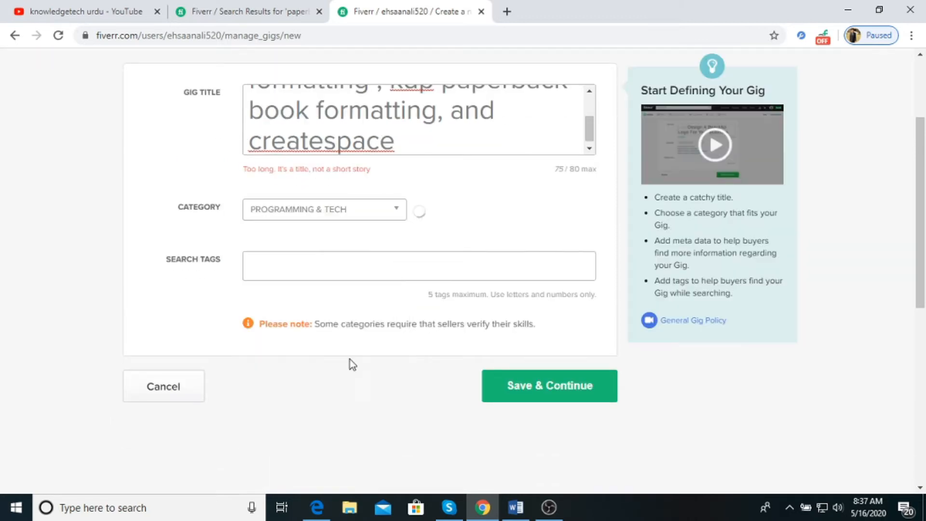
left_click(523, 211)
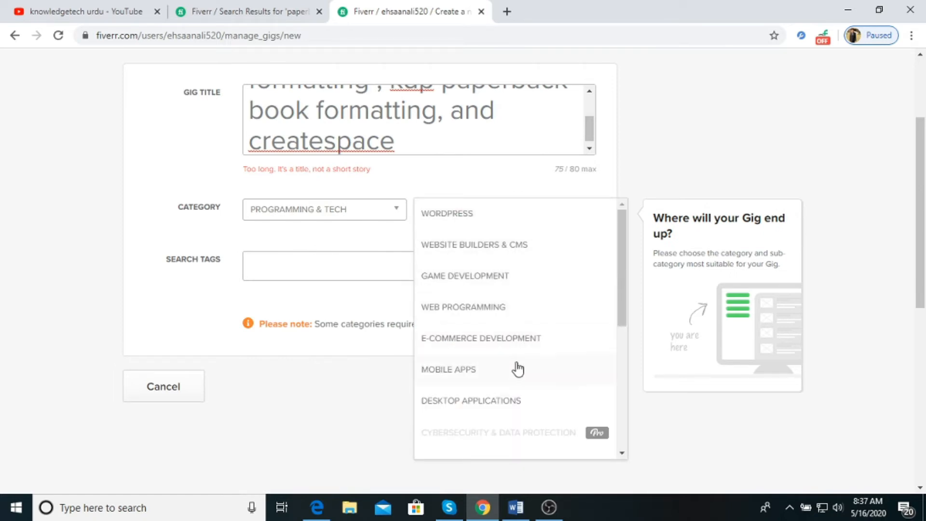
scroll(514, 372, "down", 1)
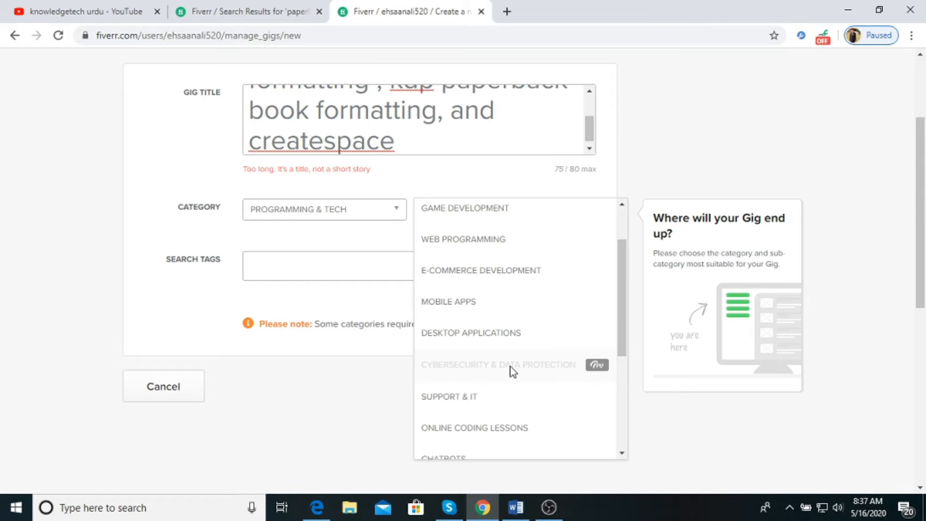
scroll(512, 372, "down", 3)
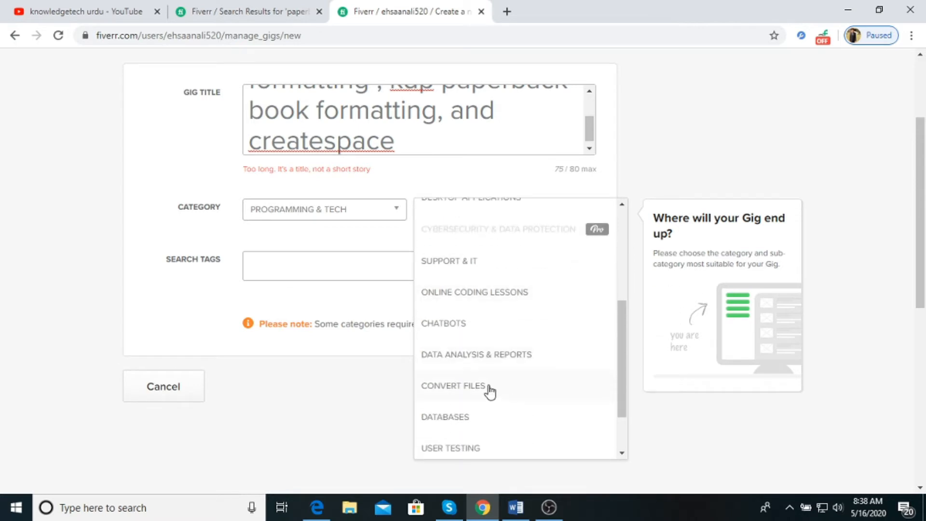
left_click(477, 390)
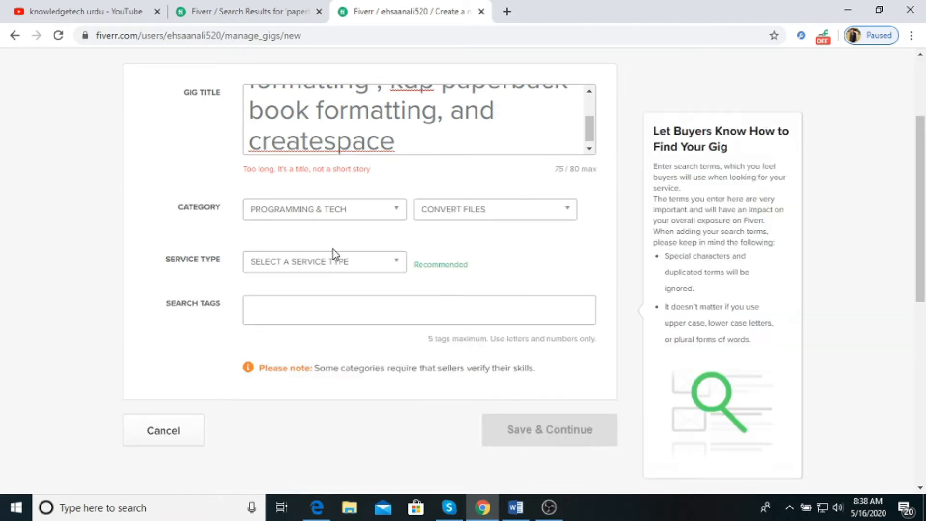
left_click(344, 266)
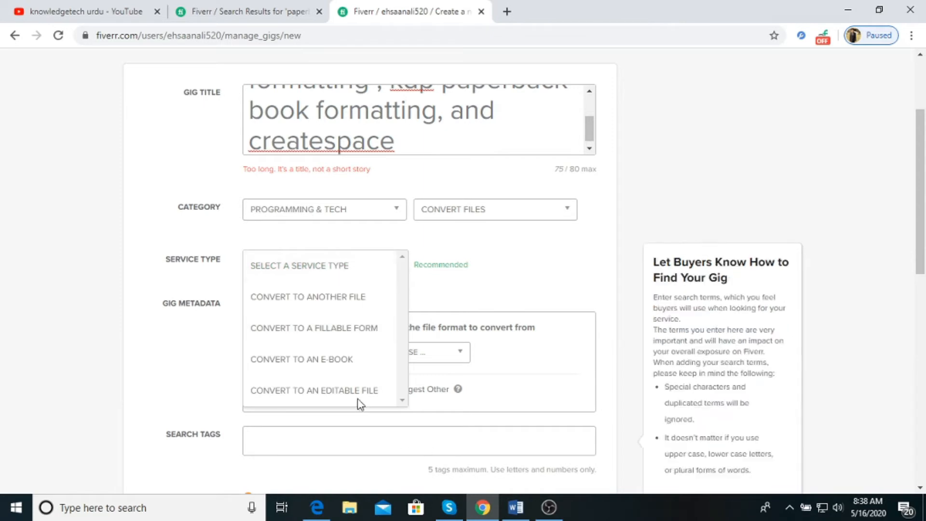
left_click(324, 360)
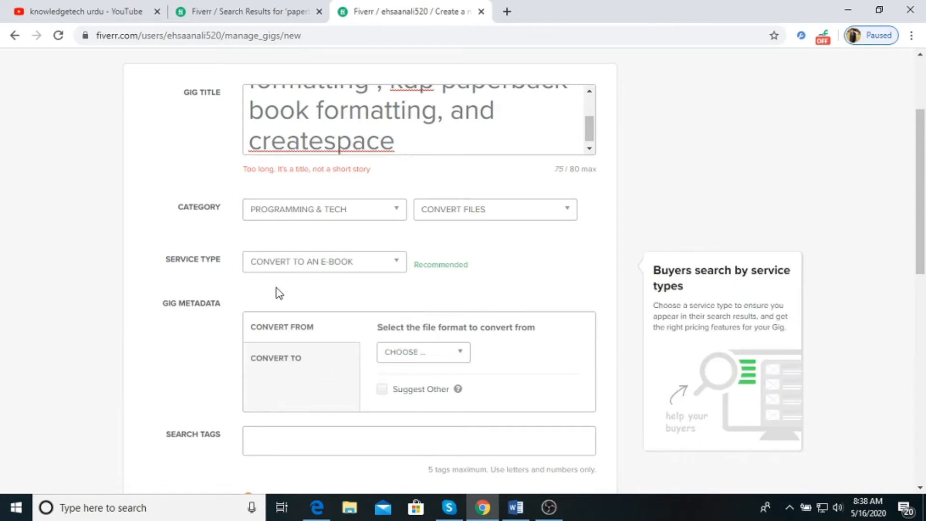
Step: Set the gig metadata's source file format to DOC, DOCX and suggest "epub , mobi , pdf" as other formats
scroll(274, 289, "up", 3)
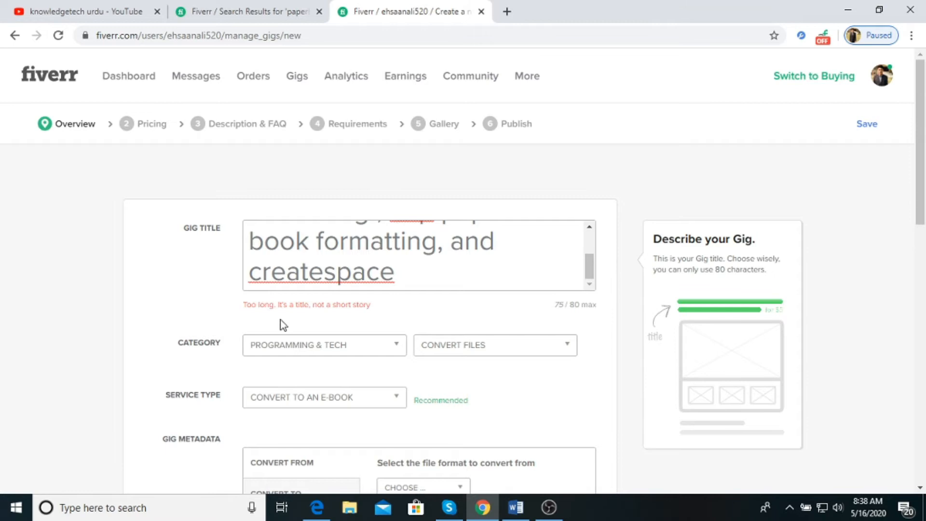
scroll(359, 387, "down", 3)
scroll(412, 389, "down", 3)
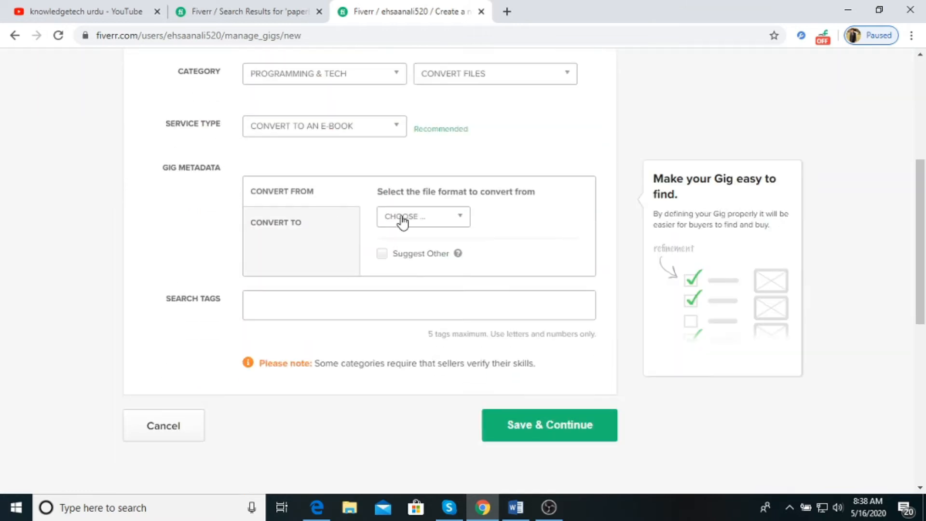
left_click(443, 225)
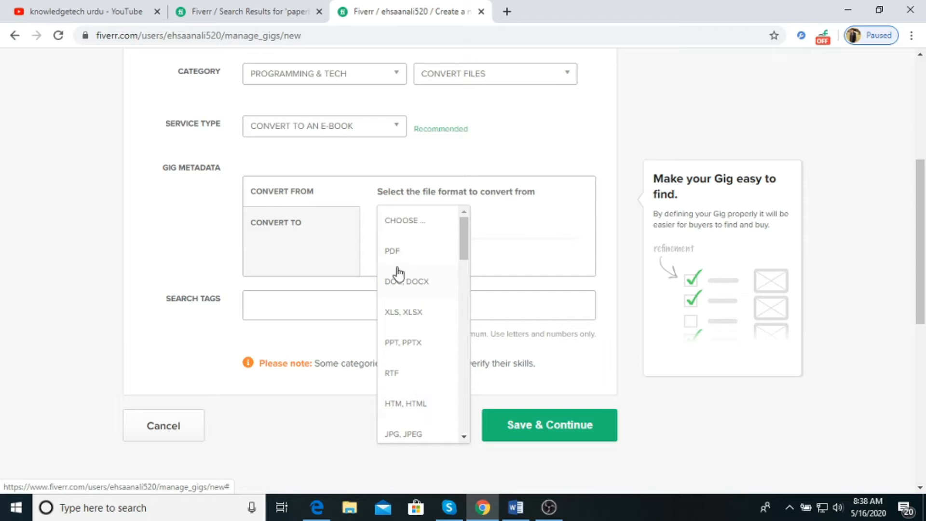
left_click(415, 288)
left_click(410, 254)
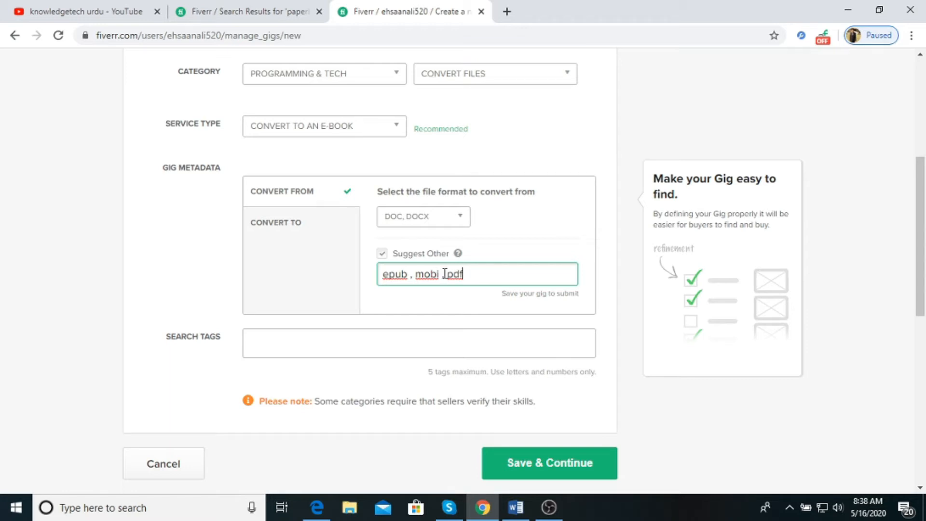
Step: Add "paperback formatting" and "kdp paperback forma" as the gig's search tags, drawing on Fiverr's suggested searches for paperback formatting
scroll(472, 273, "up", 2)
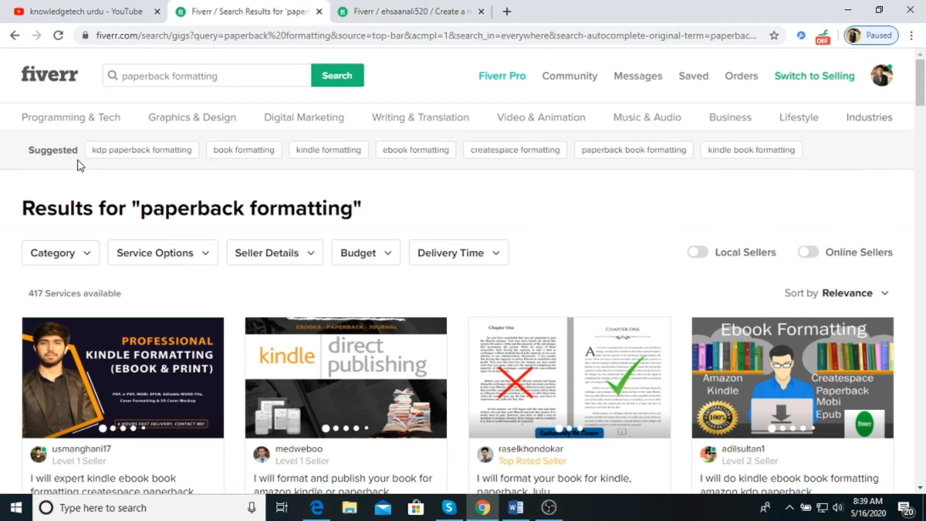
left_click_drag(76, 151, 164, 175)
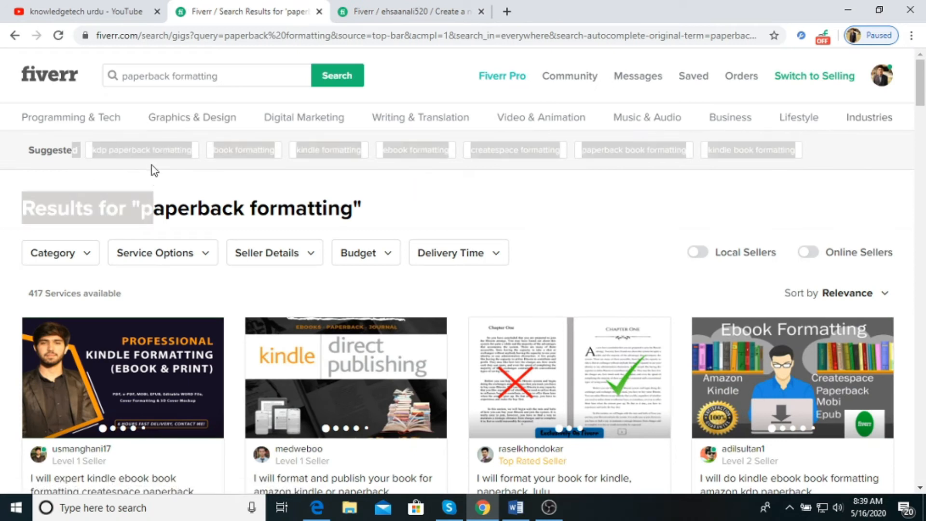
left_click(4, 137)
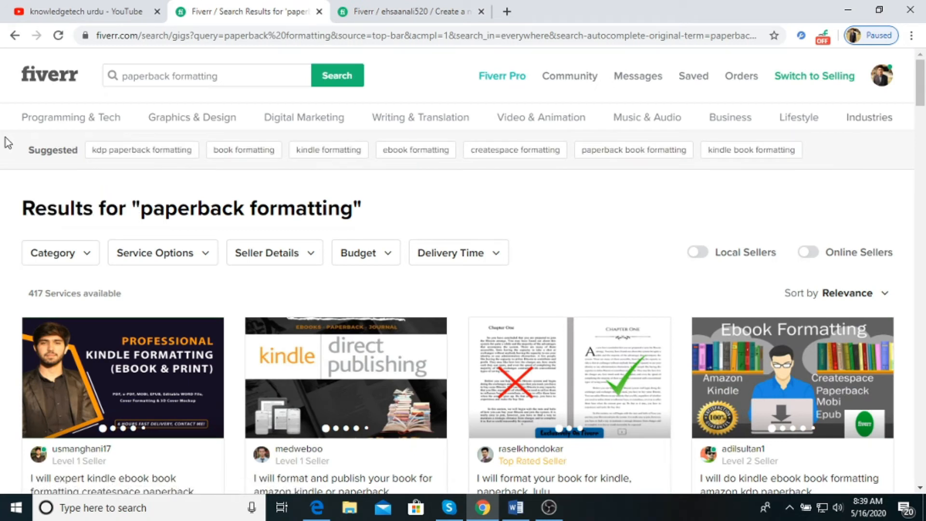
left_click_drag(89, 150, 192, 151)
left_click(365, 7)
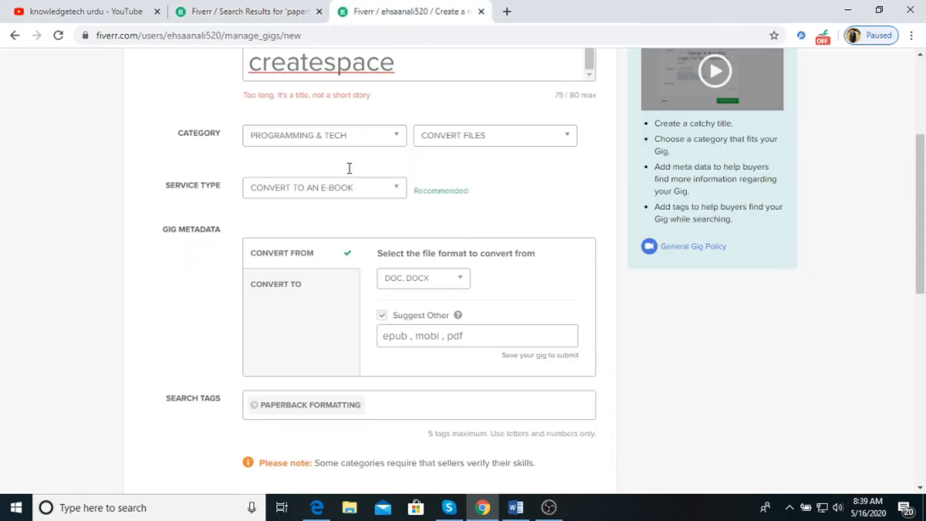
left_click(437, 408)
type("kdp paperback forma")
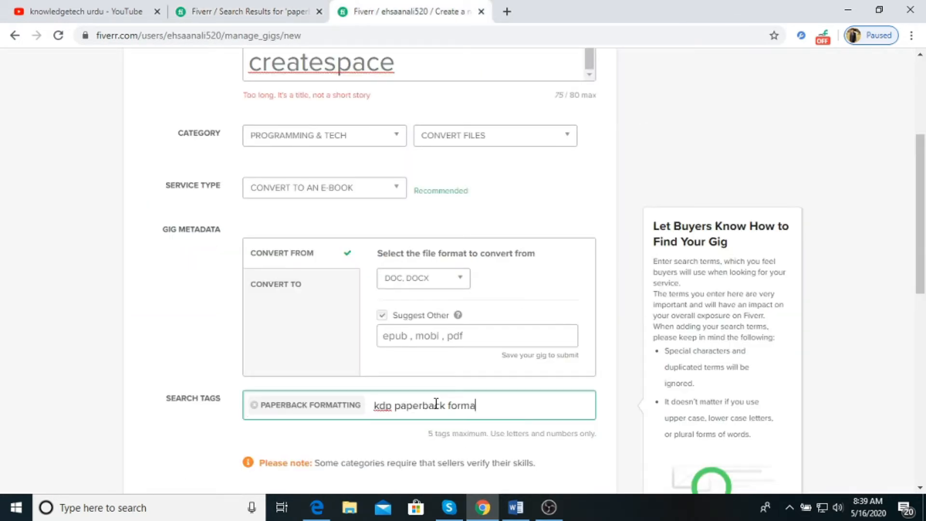
key("Return")
scroll(429, 398, "down", 2)
left_click_drag(420, 386, 460, 386)
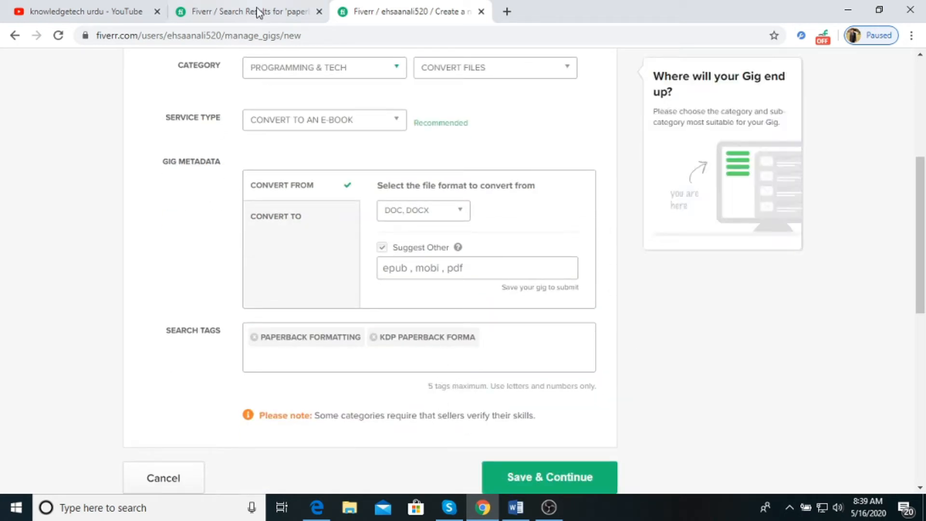
Step: Copy the suggested search "ebook formatting" from the Fiverr results page and add it as a search tag on the new gig
left_click(241, 11)
left_click(356, 190)
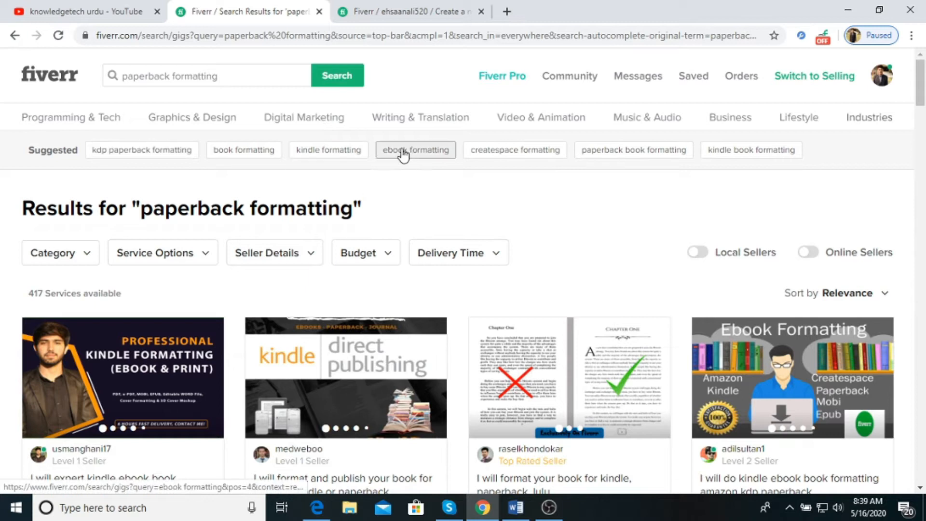
left_click_drag(384, 150, 451, 167)
key("ctrl+c")
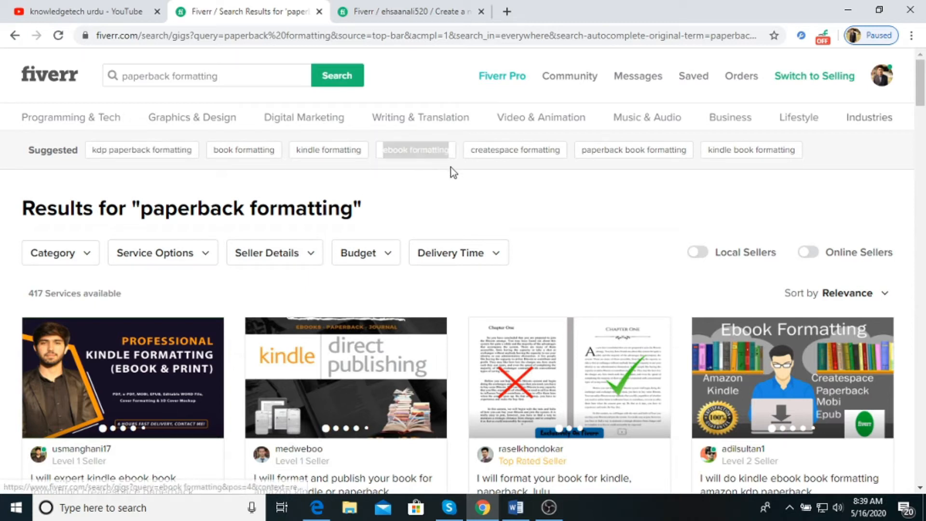
left_click(410, 6)
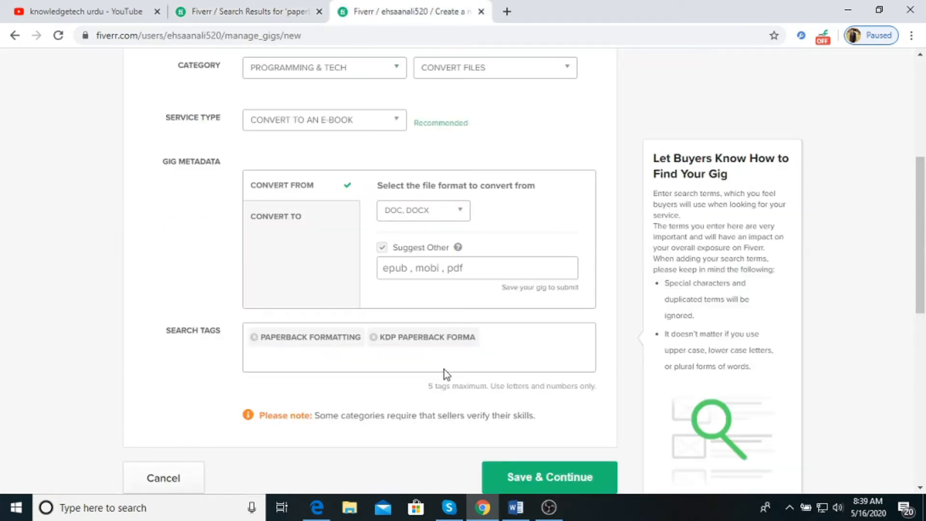
left_click(439, 356)
key("ctrl+v")
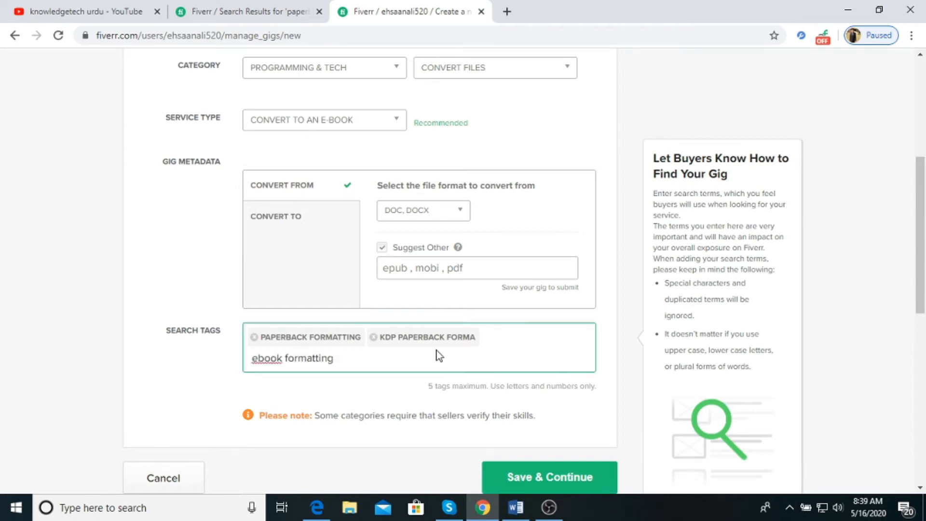
key("Return")
Step: Reread the gig title from its beginning to see which keywords the search tags should match
scroll(346, 270, "up", 3)
left_click(358, 104)
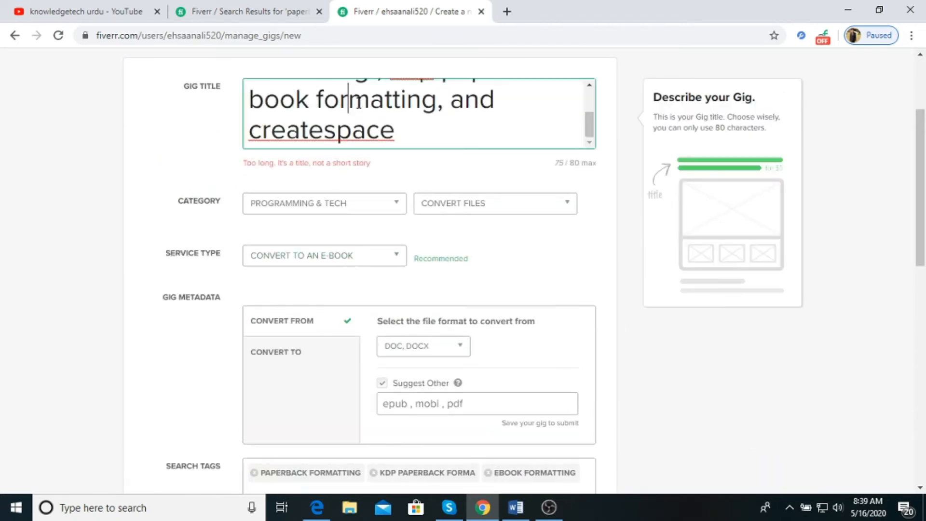
scroll(359, 104, "up", 2)
left_click_drag(424, 99, 361, 104)
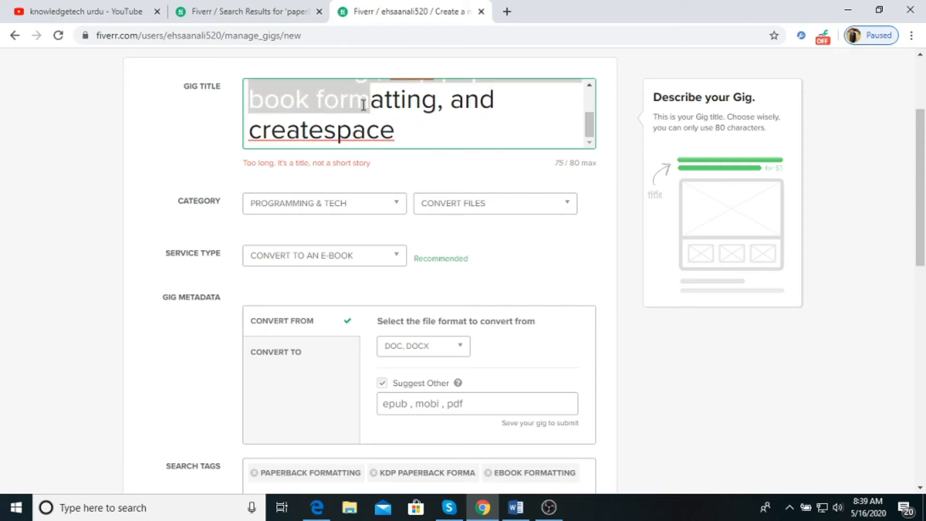
scroll(364, 104, "up", 2)
left_click(399, 131)
left_click_drag(394, 132, 407, 133)
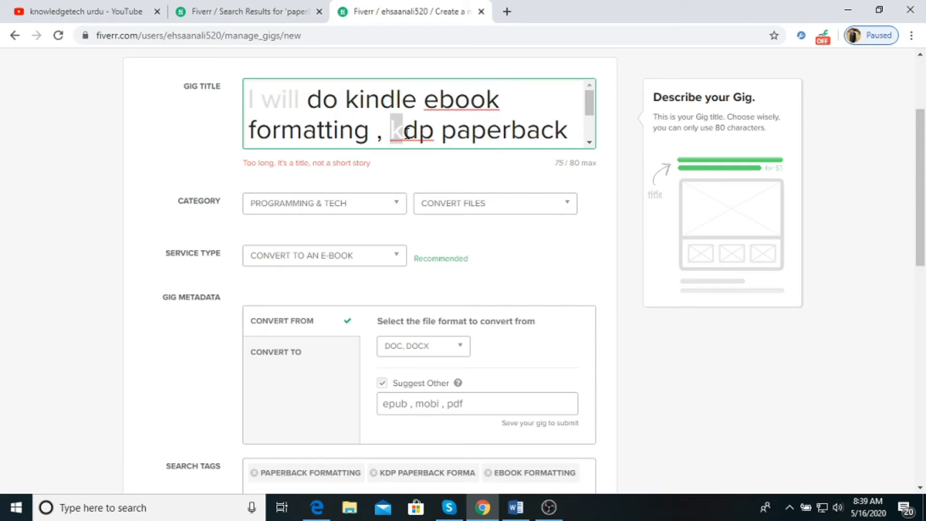
left_click(411, 132)
left_click(420, 124)
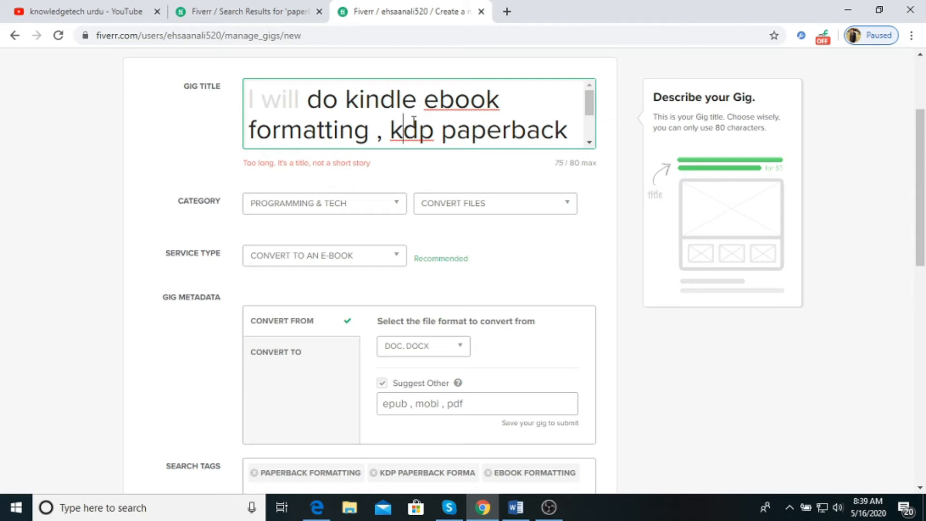
Step: Copy the suggested search "kindle formatting" from the Fiverr results page and add it to the gig's search tags
left_click(285, 6)
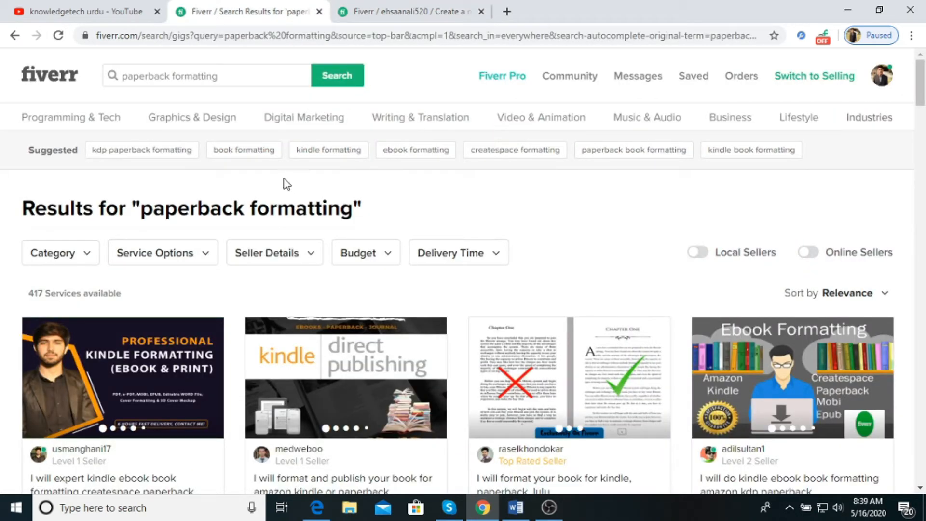
left_click_drag(294, 152, 357, 168)
key("ctrl+c")
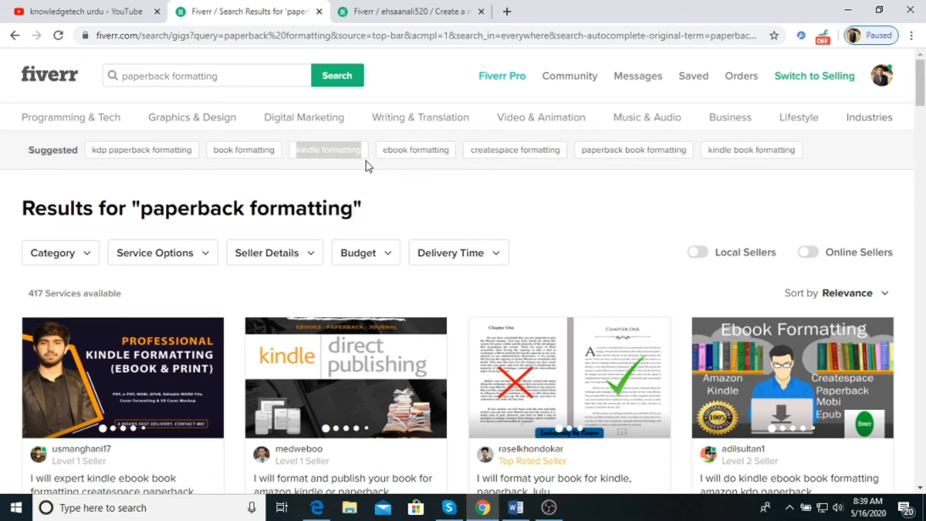
left_click(415, 9)
scroll(380, 338, "down", 3)
left_click(353, 356)
key("ctrl+v")
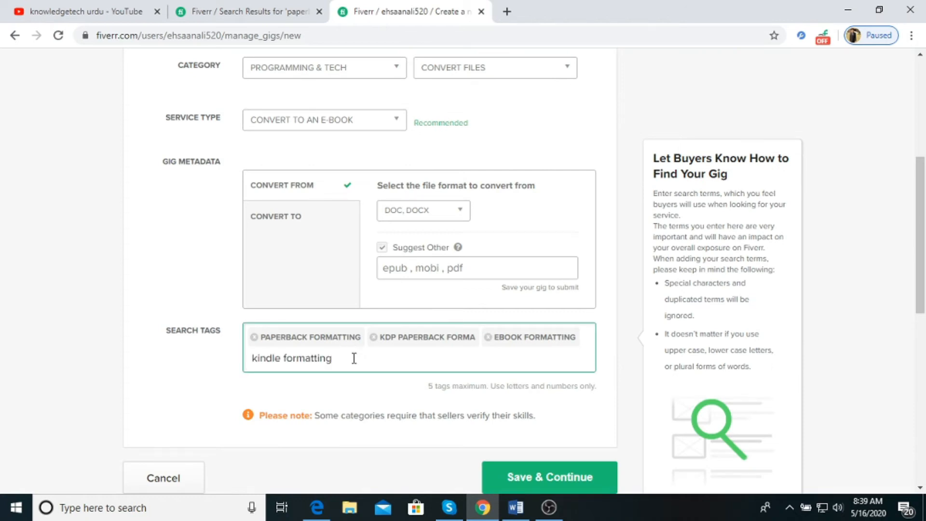
key("Return")
Step: Copy the suggested search "book formatting" from the Fiverr results page and enter it as the gig's fifth search tag
left_click(268, 11)
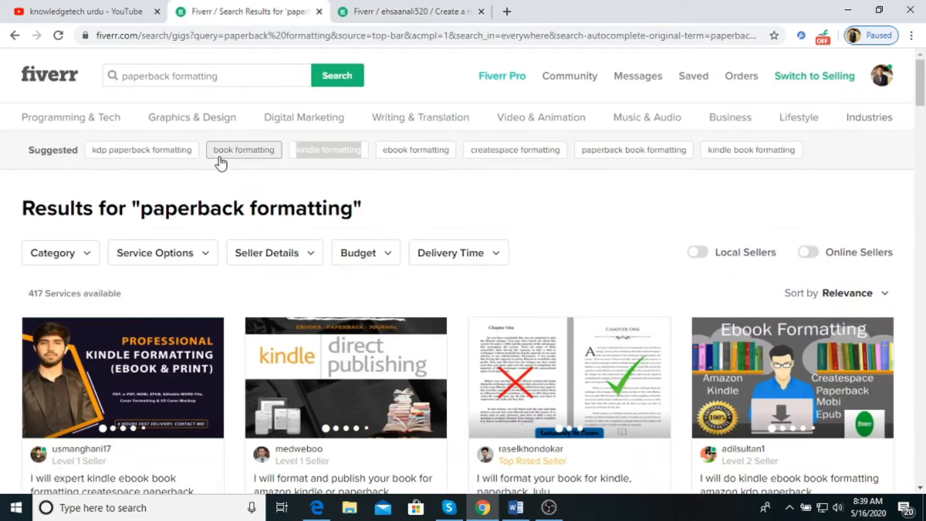
left_click(205, 165)
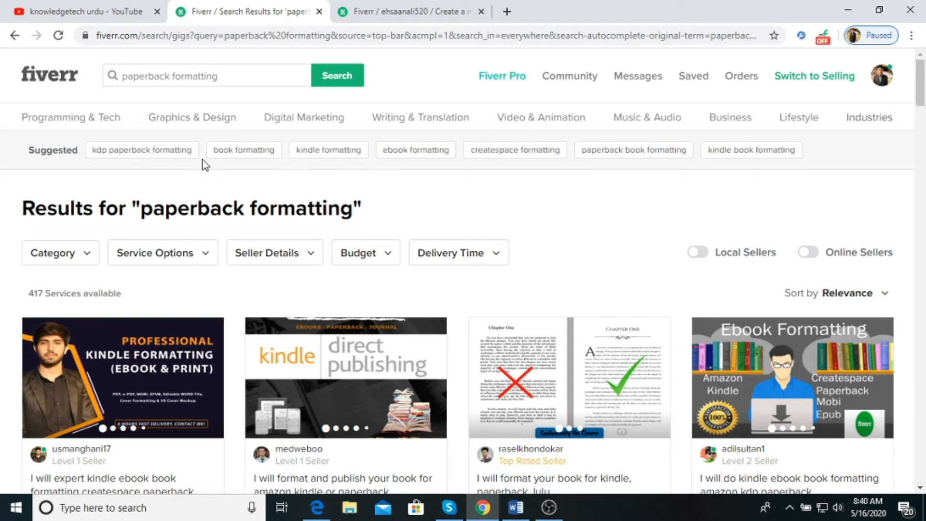
left_click_drag(202, 158, 285, 158)
key("ctrl+c")
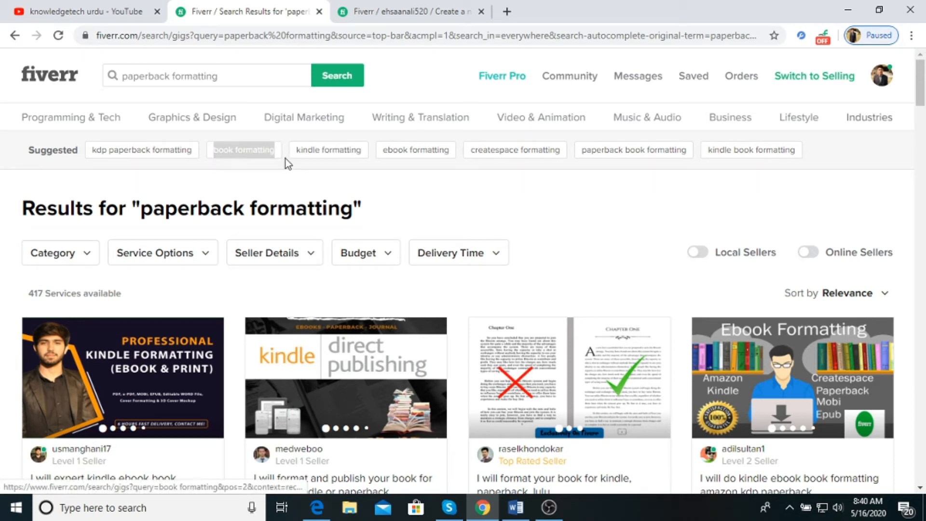
left_click(363, 9)
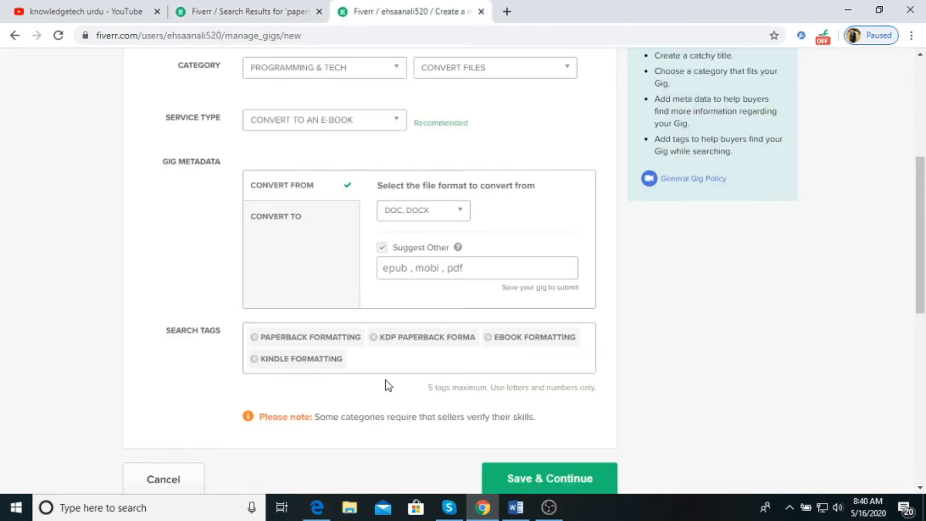
left_click(391, 359)
key("ctrl+v")
key("Return")
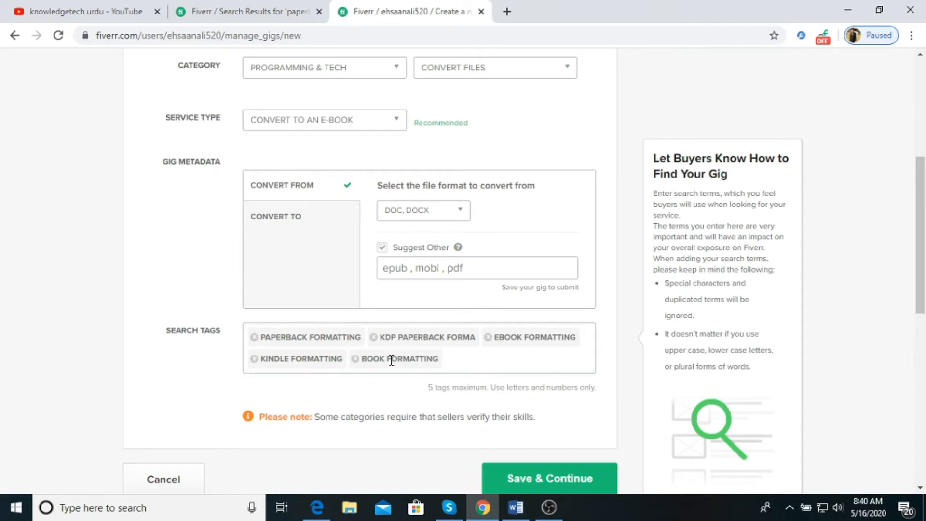
Step: Review the gig's title, category, metadata and search tags, and save the overview to continue to pricing
scroll(386, 361, "down", 4)
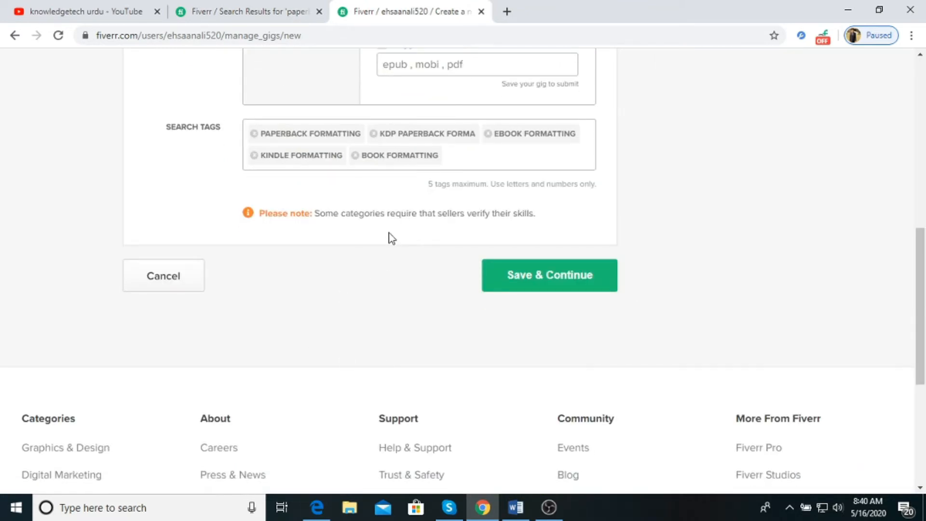
scroll(388, 236, "up", 5)
scroll(389, 237, "up", 2)
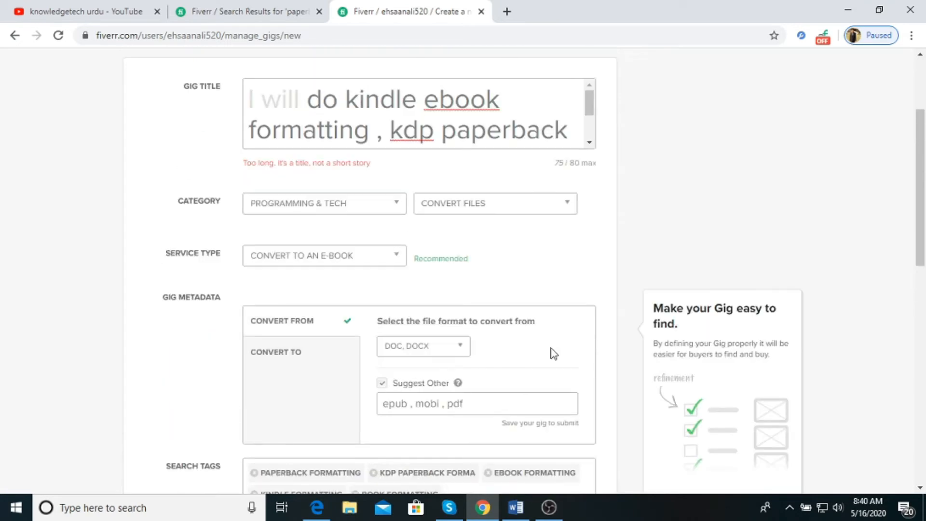
left_click(314, 118)
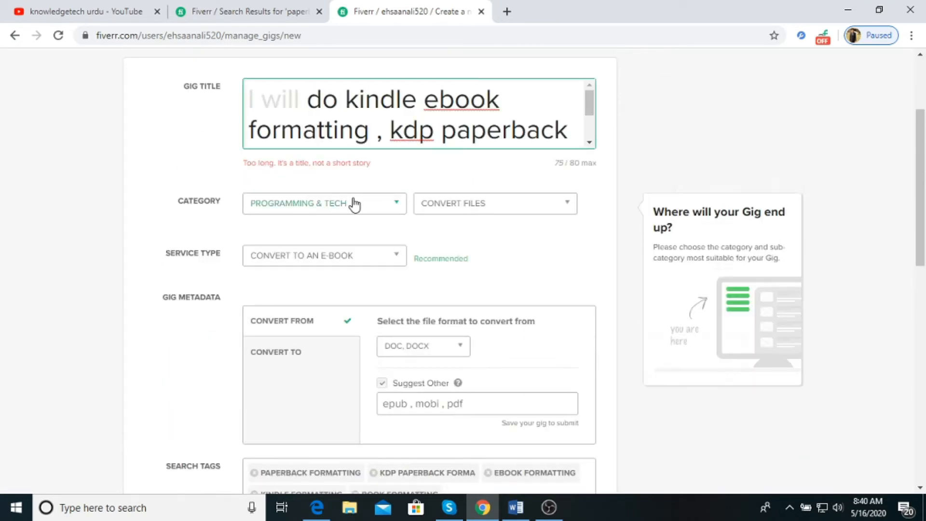
scroll(374, 262, "down", 2)
scroll(374, 260, "down", 1)
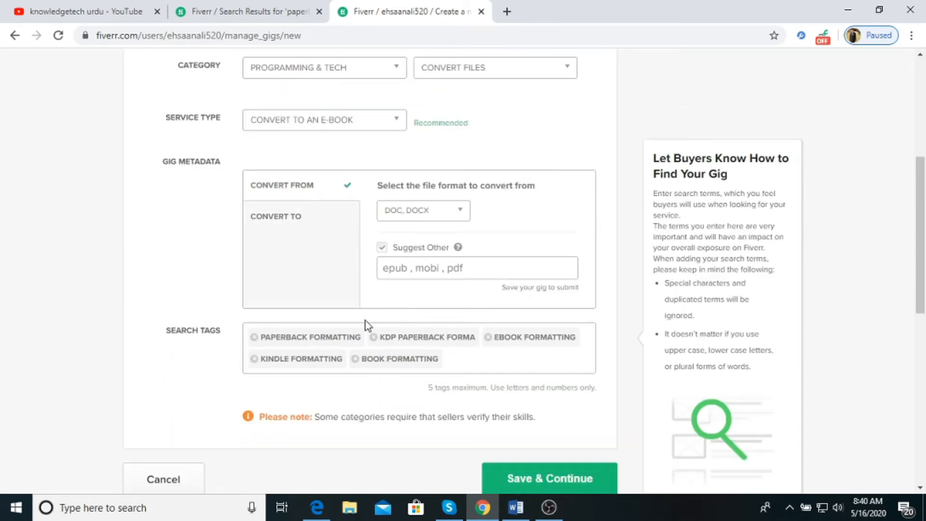
scroll(510, 428, "down", 1)
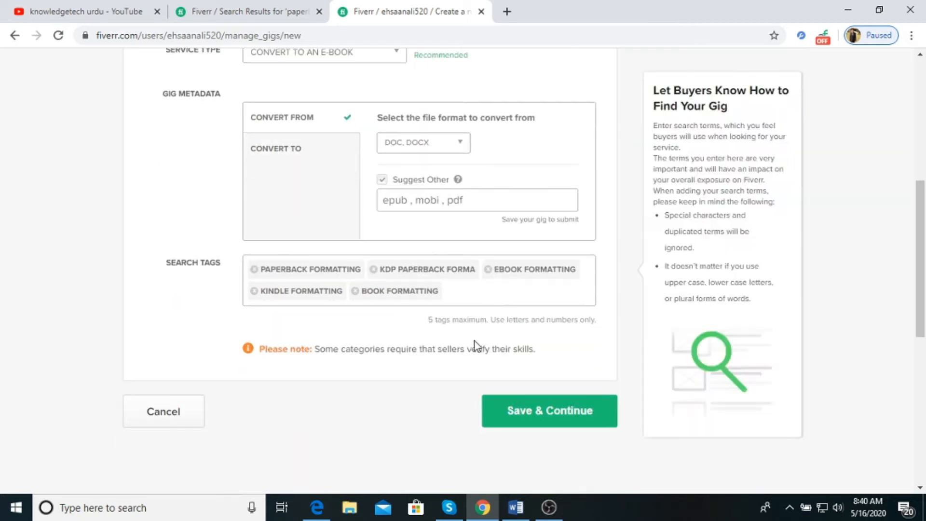
left_click(534, 412)
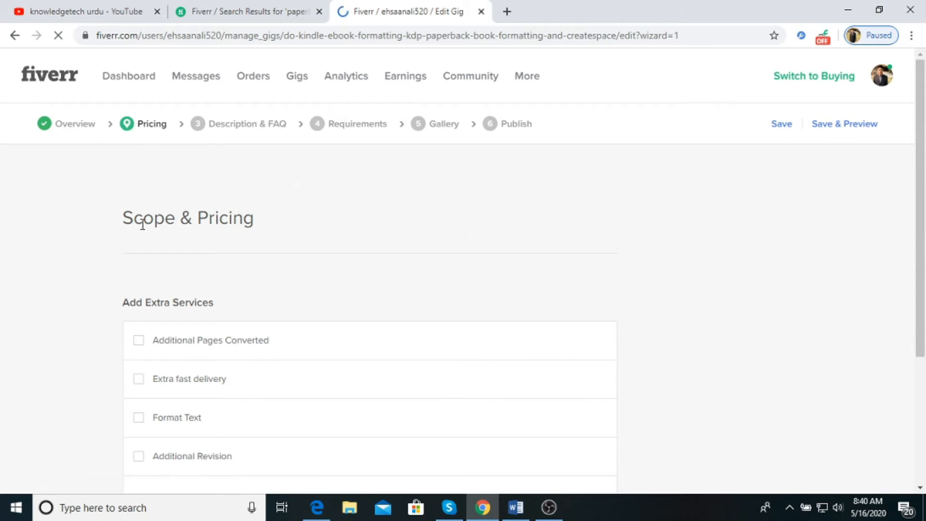
Step: Look over the Scope & Pricing page and the extra services it offers
left_click_drag(123, 219, 244, 218)
left_click(225, 220)
double_click(231, 219)
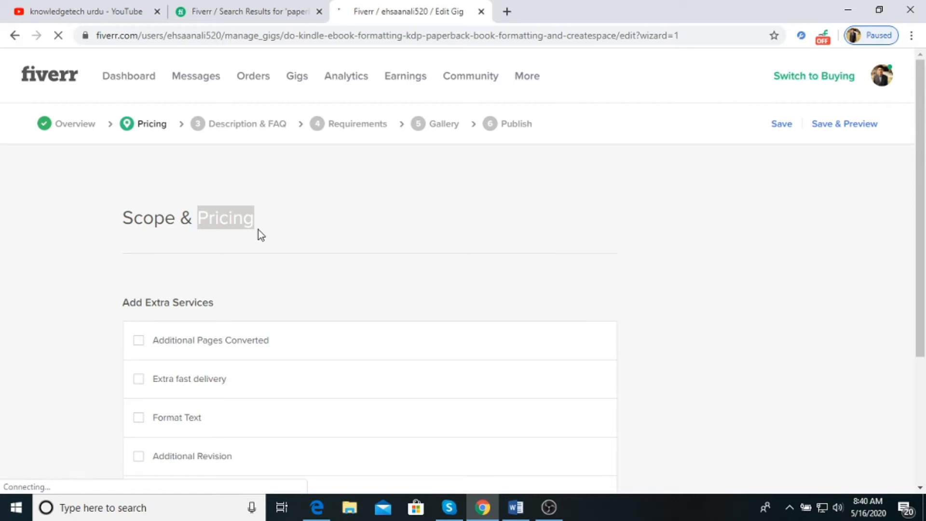
left_click(232, 229)
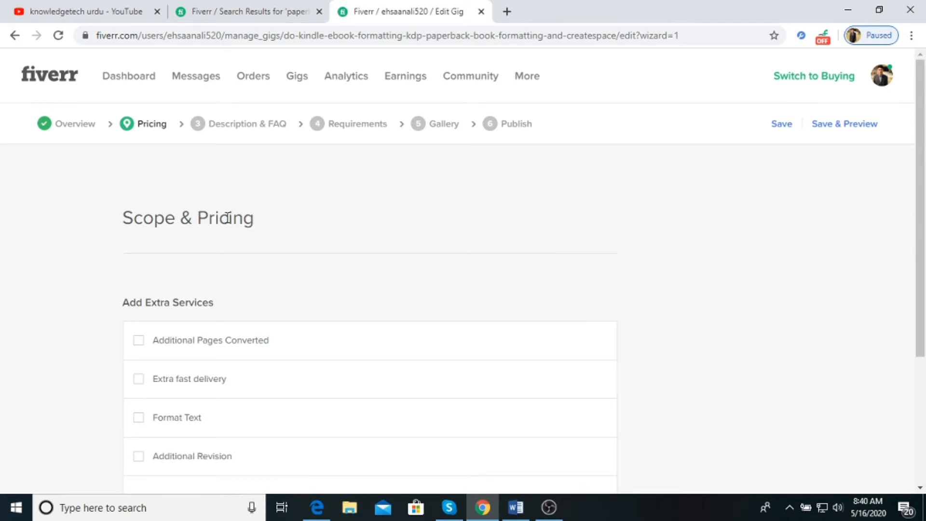
scroll(238, 227, "down", 4)
scroll(239, 227, "up", 3)
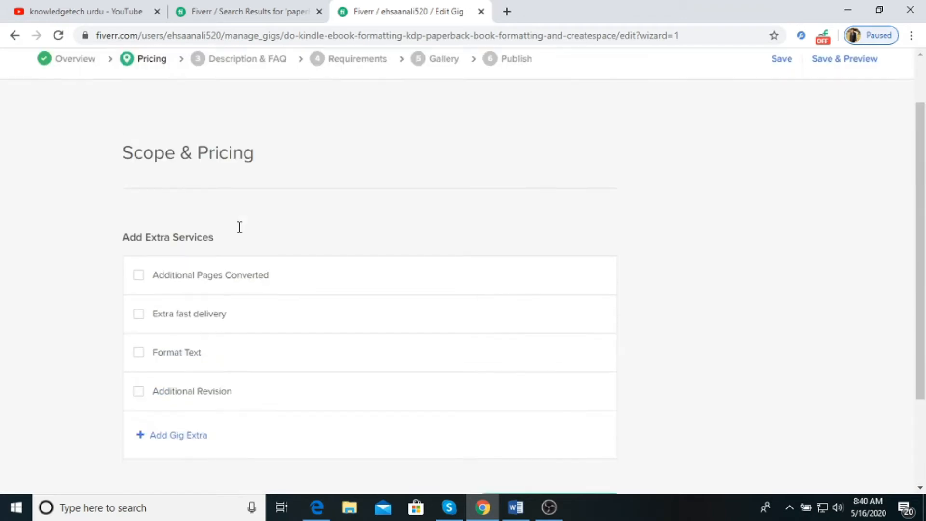
scroll(454, 270, "down", 3)
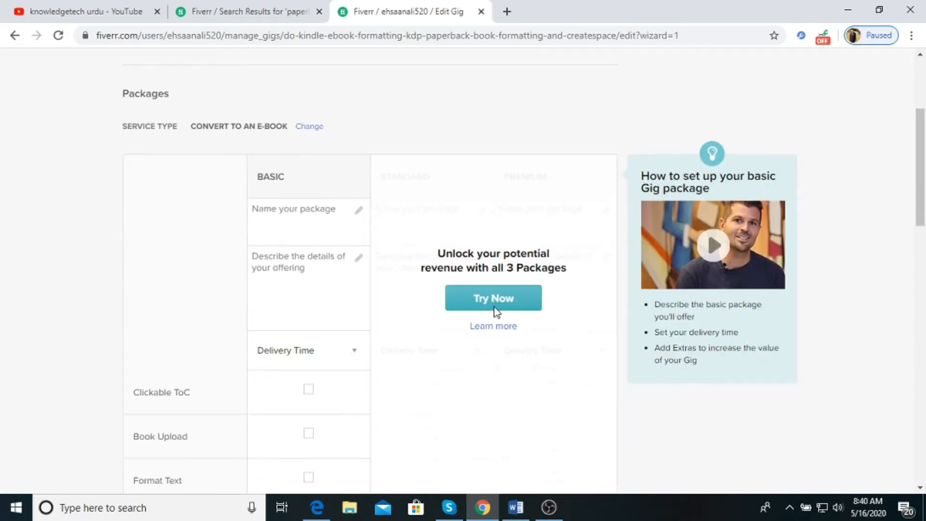
Step: Enable all three packages (Basic, Standard and Premium) for the gig and look over the package table
left_click(315, 248)
left_click(422, 303)
left_click(532, 247)
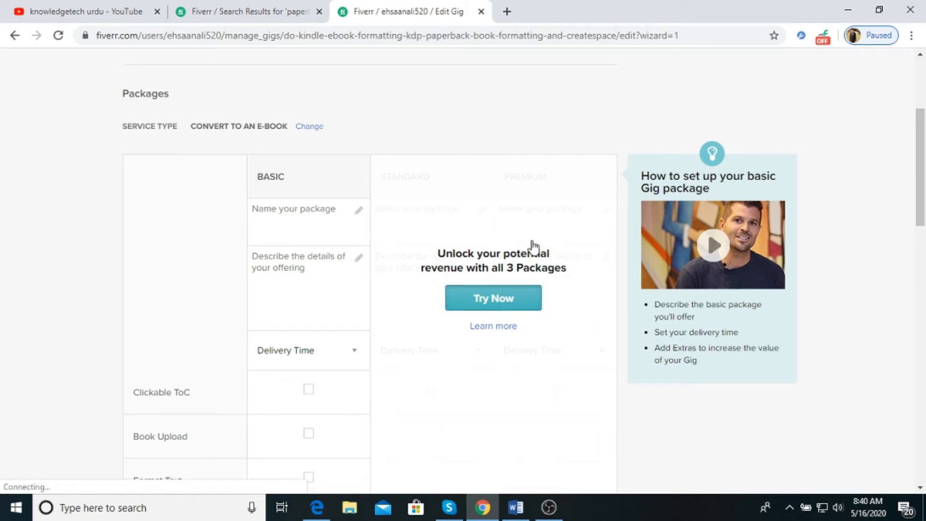
left_click(531, 296)
left_click(484, 292)
left_click(514, 285)
scroll(515, 285, "up", 1)
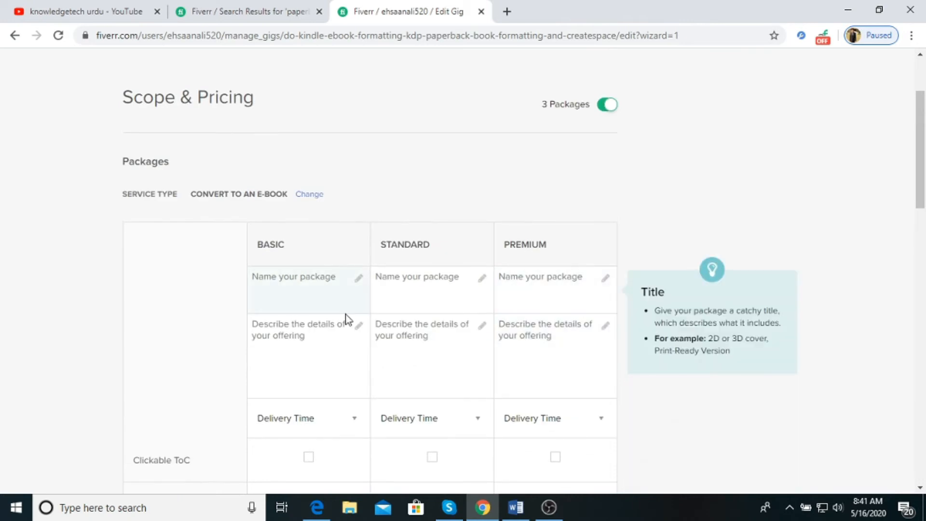
scroll(418, 236, "down", 2)
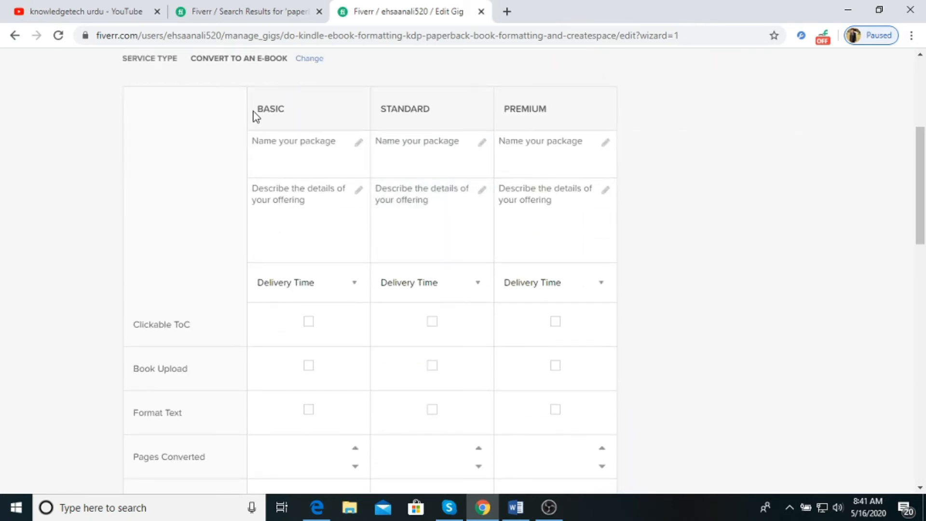
Step: Name the three packages BASIC, STANDARD and PREMIUM, matching their column headings
left_click(293, 153)
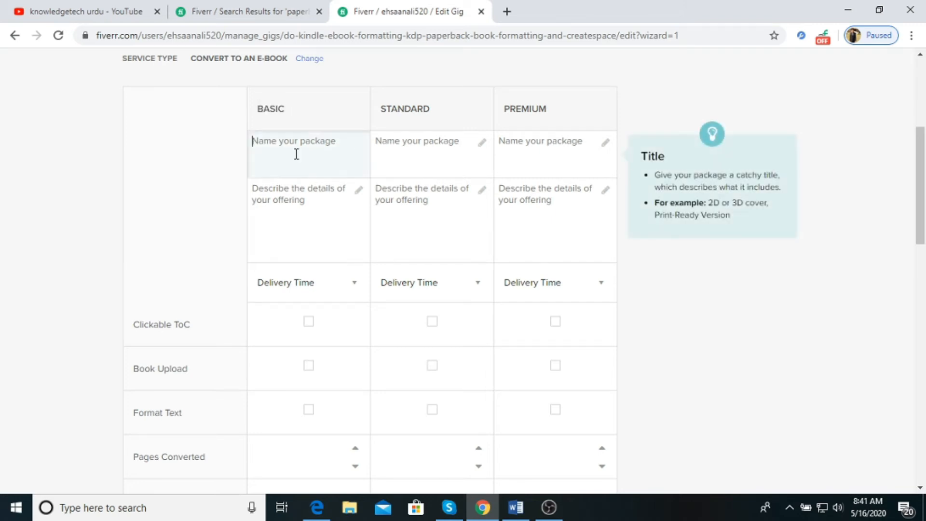
type("BASIC")
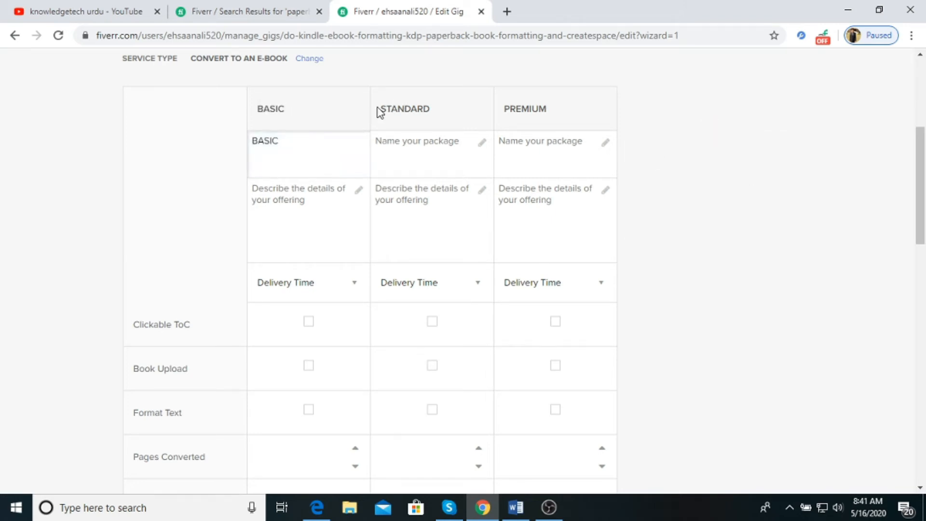
left_click_drag(378, 109, 452, 124)
key("ctrl+c")
left_click(423, 147)
key("ctrl+v")
left_click_drag(499, 108, 574, 116)
key("ctrl+c")
left_click(527, 168)
key("ctrl+v")
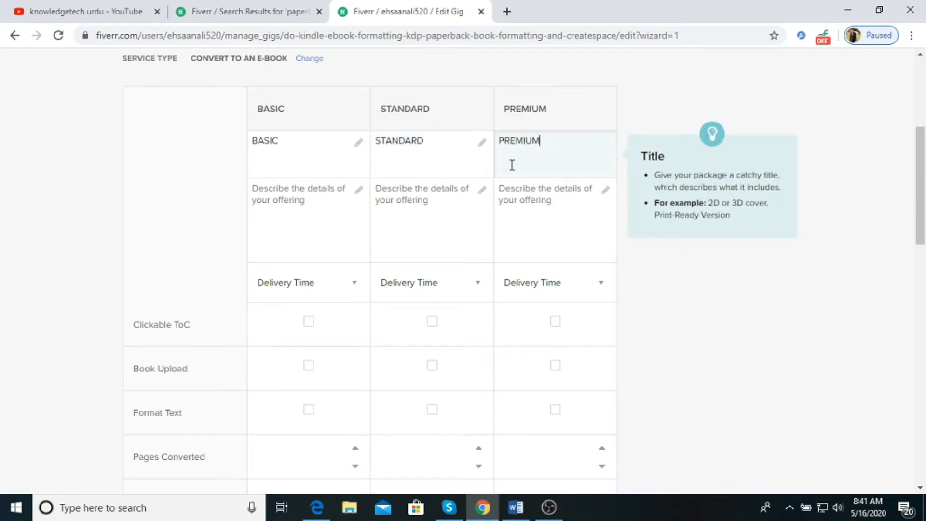
Step: Switch to the Word document and copy the package description under the Basic heading in the Price section
scroll(473, 165, "down", 2)
left_click(313, 132)
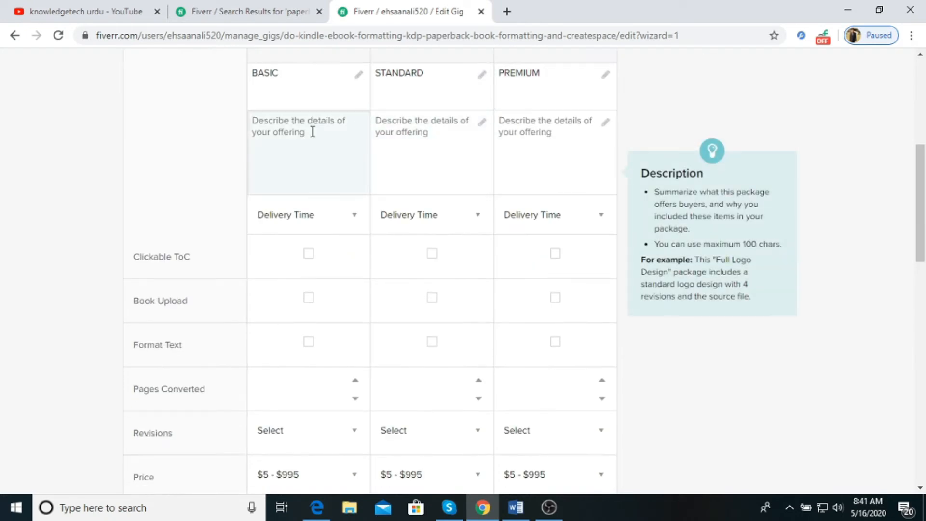
scroll(440, 139, "up", 2)
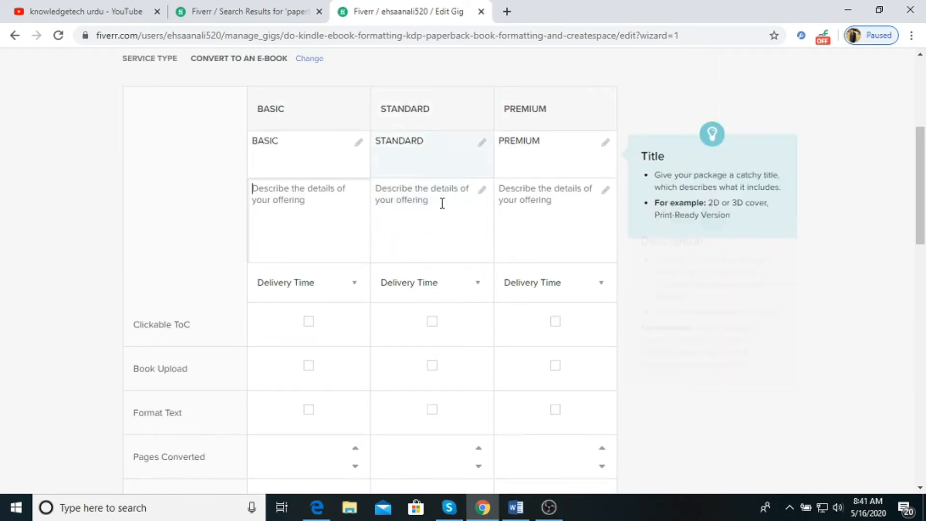
left_click(442, 205)
left_click(543, 201)
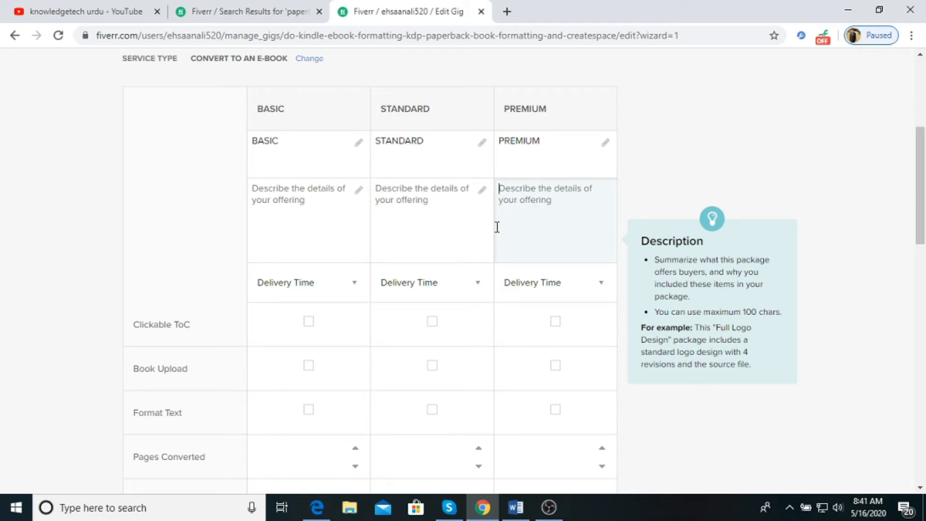
left_click(273, 201)
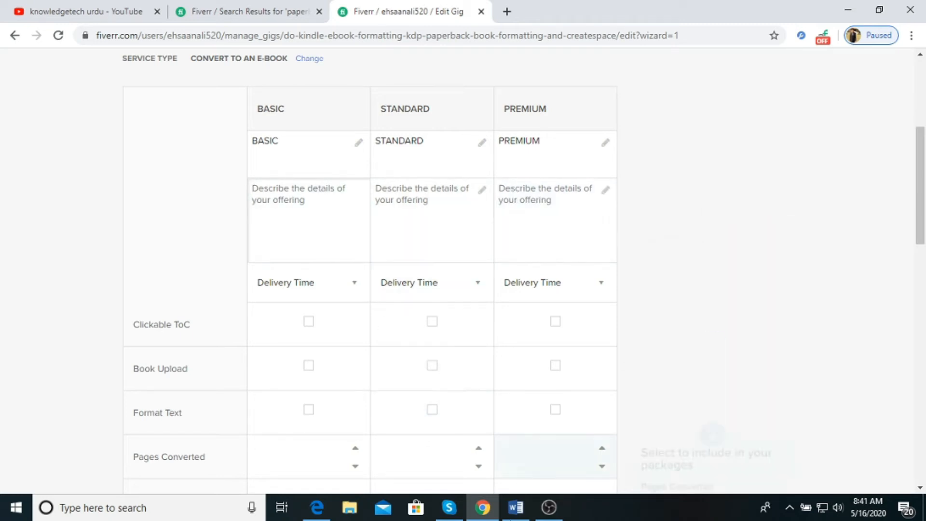
key("alt+Tab")
triple_click(384, 332)
scroll(389, 325, "down", 15)
scroll(389, 326, "down", 10)
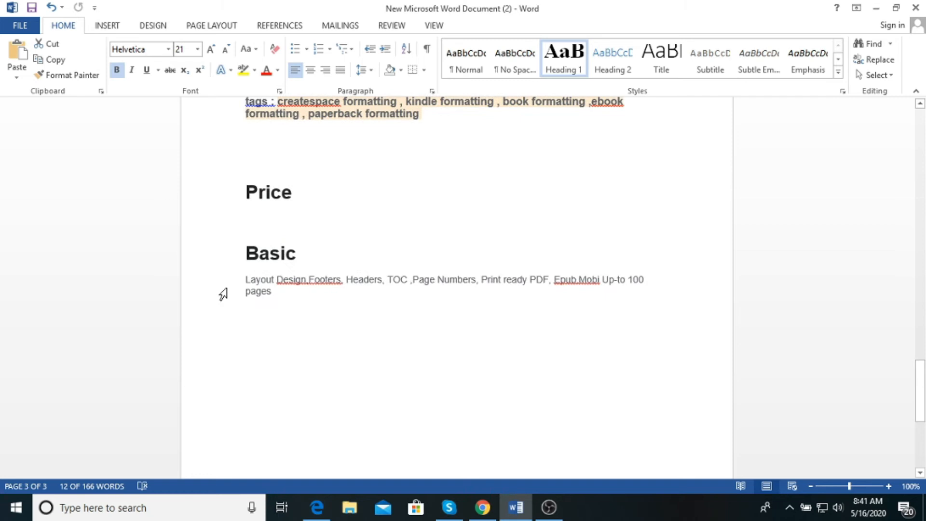
triple_click(261, 293)
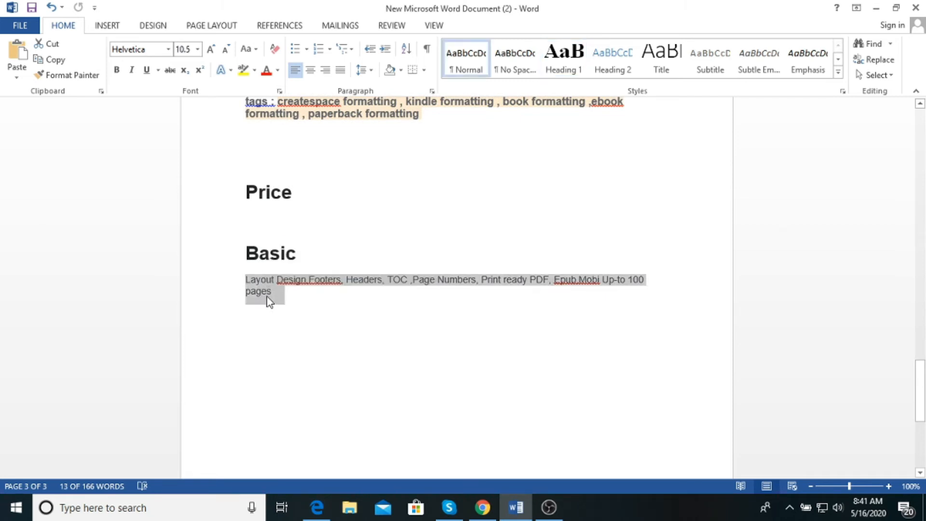
Step: Switch back to Chrome and enter "Layout Design,Footers, Headers, TOC ,Page Numbers, Print ready PDF, Epub,Mobi Up-to 100 pages" as all three package descriptions
left_click(482, 508)
left_click(308, 198)
type("Layout Design,Footers, Headers, TOC ,Page Numbers, Print ready PDF, Epub.Mobi Up-to 100 pages")
left_click(443, 213)
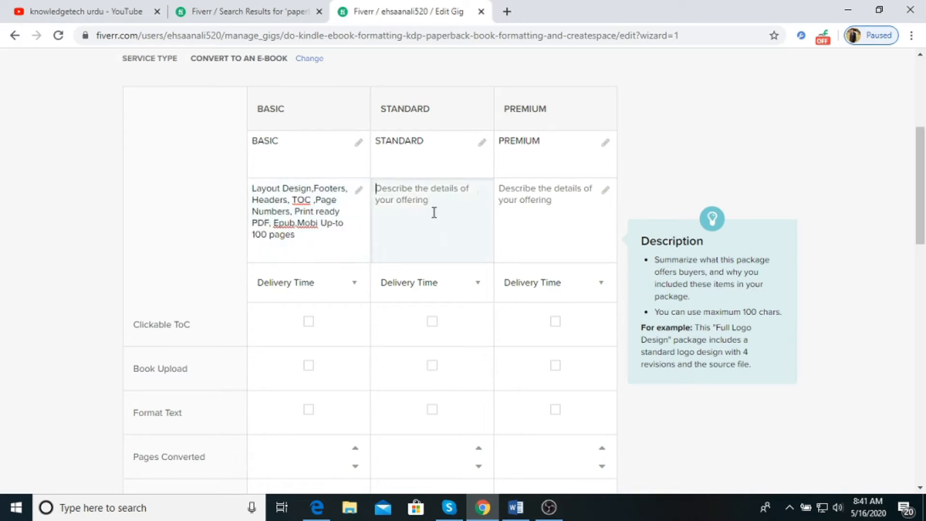
type("Layout Design,Footers, Headers, TOC ,Page Numbers, Print ready PDF, Epub.Mobi Up-to 100 pages")
left_click(540, 202)
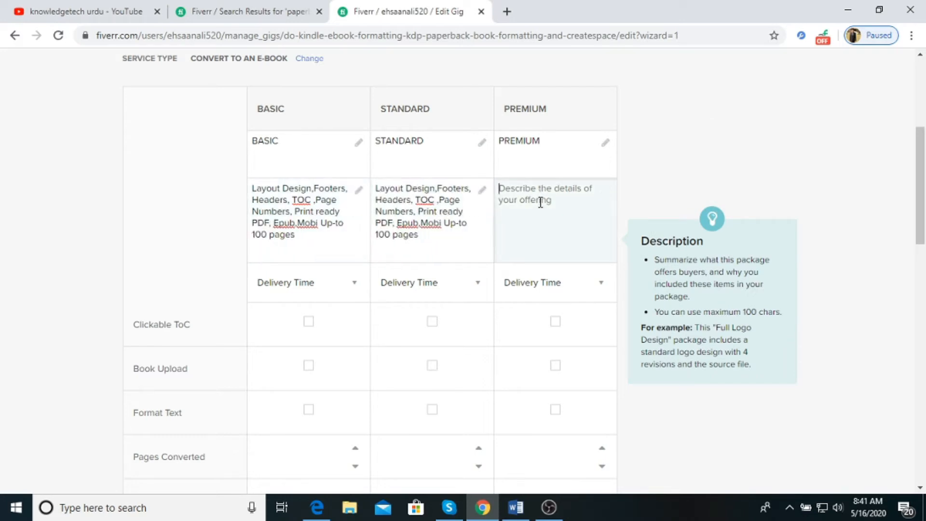
type("Layout Design,Footers, Headers, TOC ,Page Numbers, Print ready PDF, Epub,Mobi Up-to 100 pages")
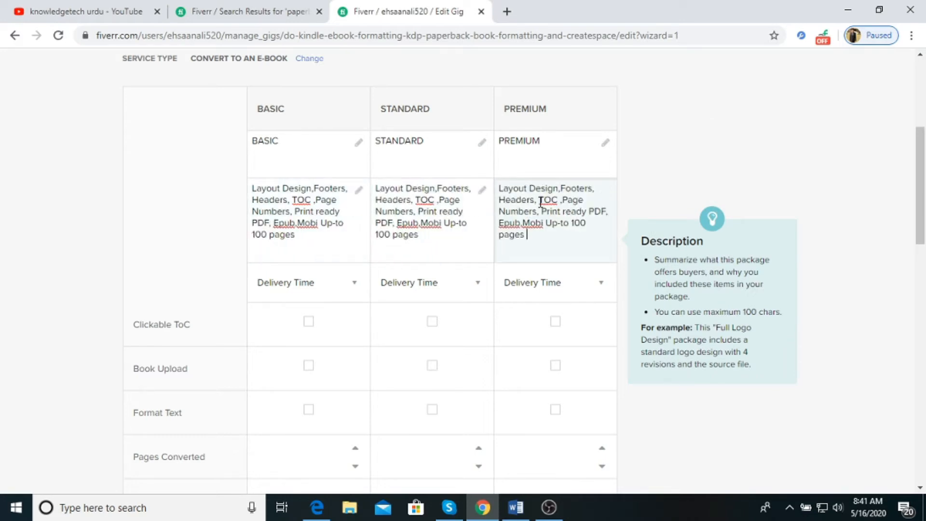
Step: Change the page limit to 120 in the Basic package description and to 200 in the Standard one
left_click(391, 238)
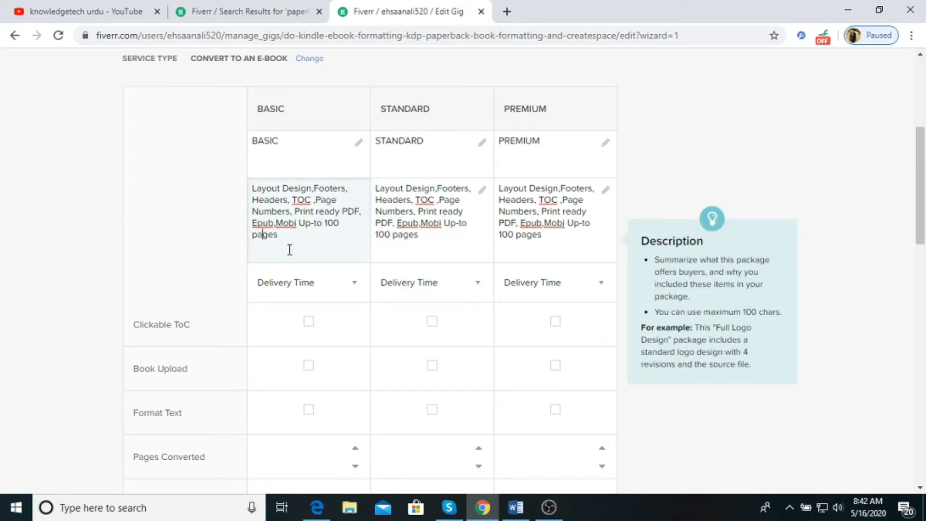
left_click(337, 223)
key("BackSpace")
type("2")
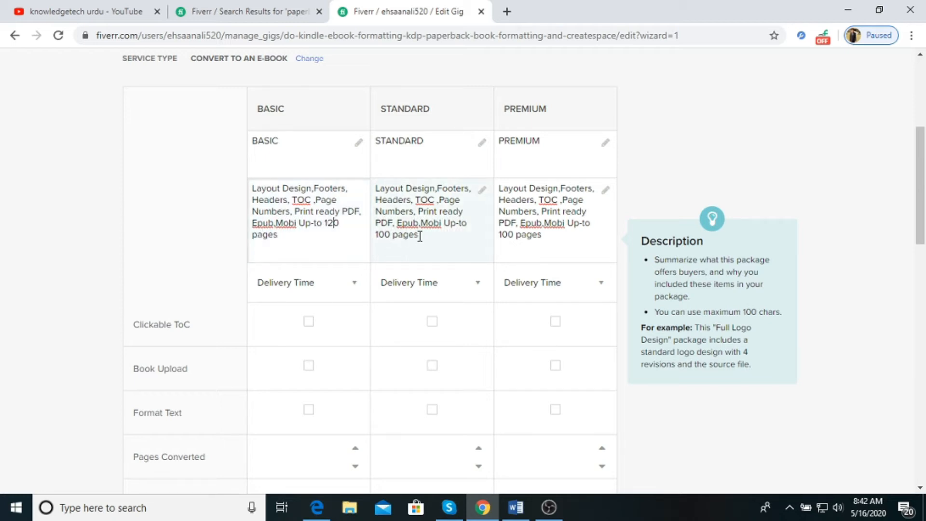
left_click(388, 236)
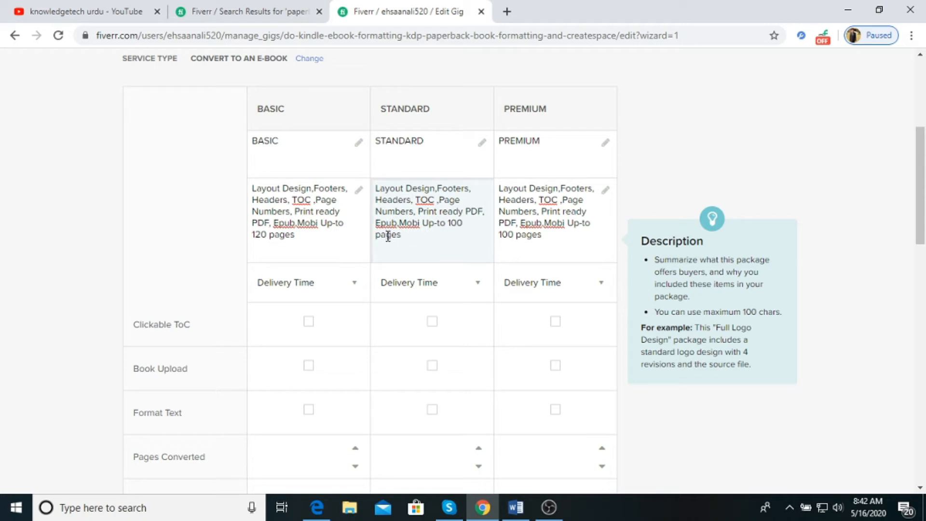
left_click(453, 222)
key("BackSpace")
type("2")
Step: Change the page limit in the Premium package description to 300 pages
left_click(504, 231)
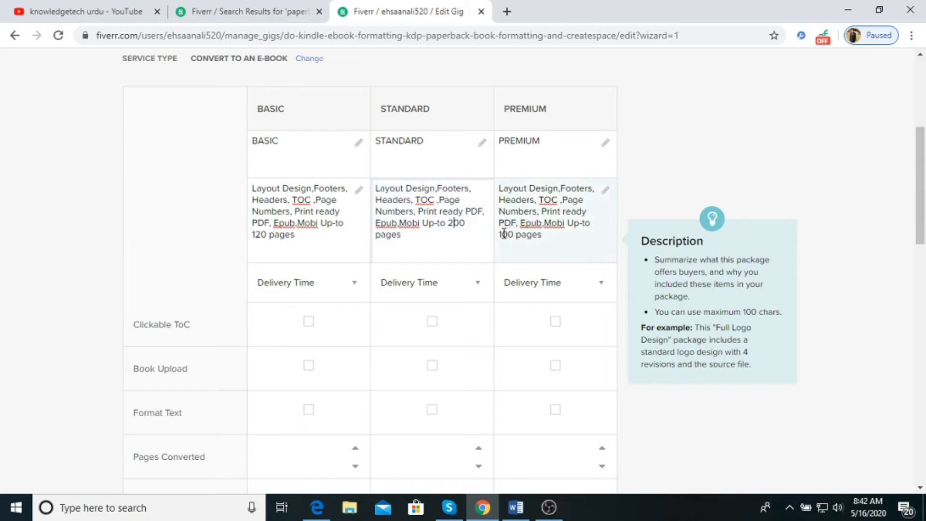
left_click(503, 233)
left_click(578, 222)
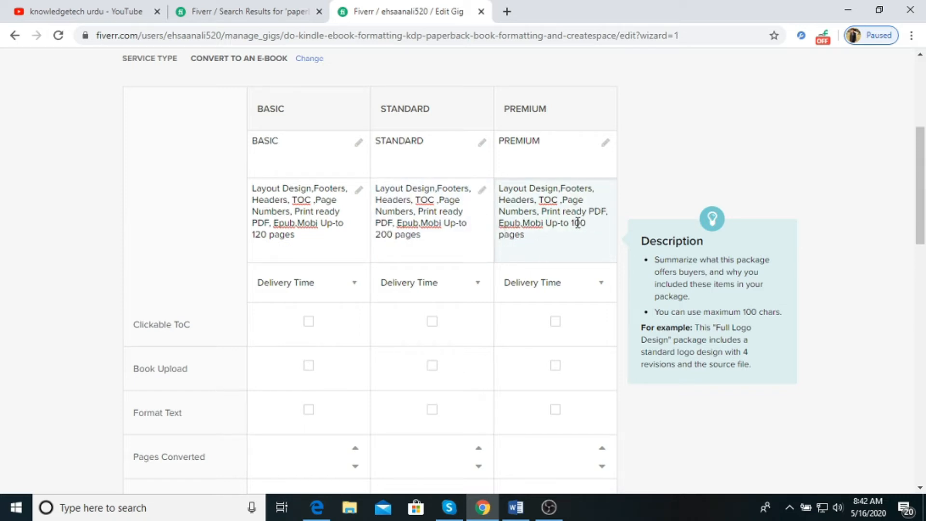
key("BackSpace")
type("3")
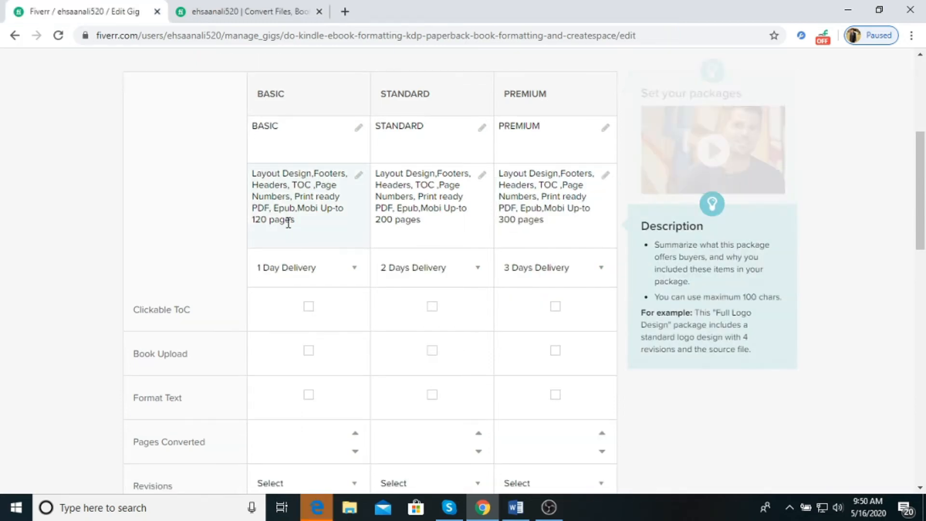
Step: Review the names, descriptions, delivery times, included features and prices of the three packages
scroll(285, 219, "up", 1)
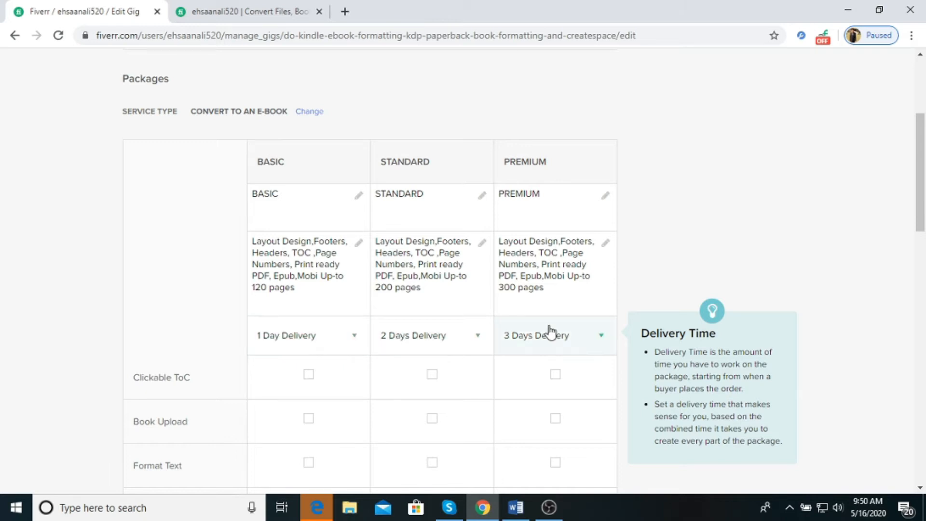
left_click_drag(264, 162, 279, 162)
left_click_drag(387, 163, 432, 166)
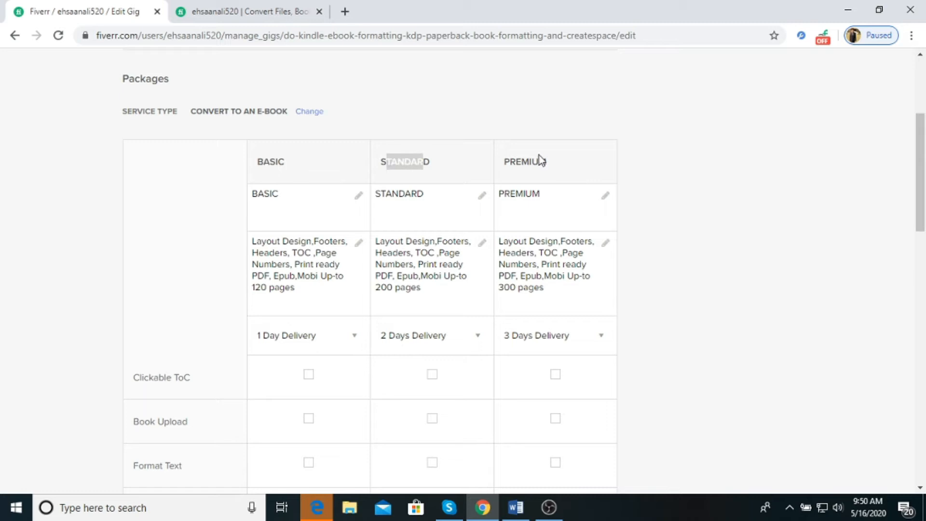
left_click_drag(539, 159, 523, 156)
left_click(420, 115)
scroll(418, 118, "down", 1)
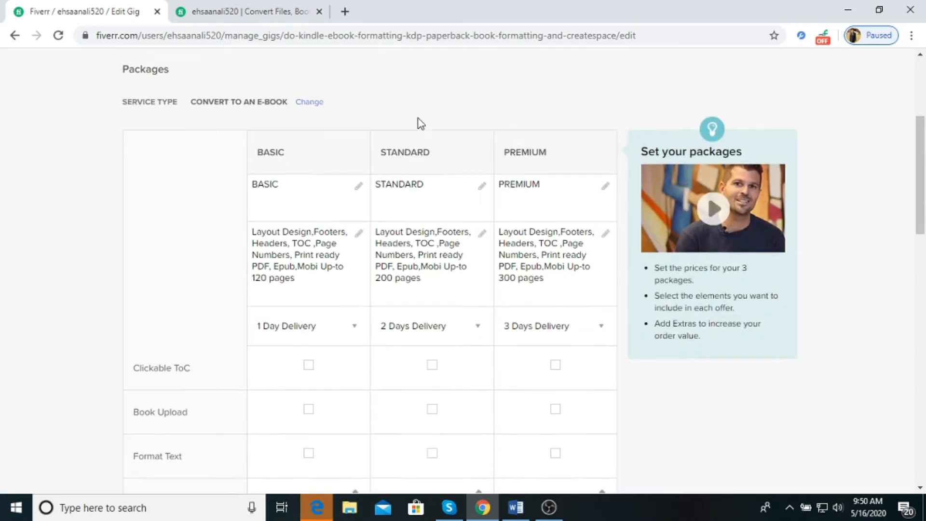
scroll(420, 123, "down", 2)
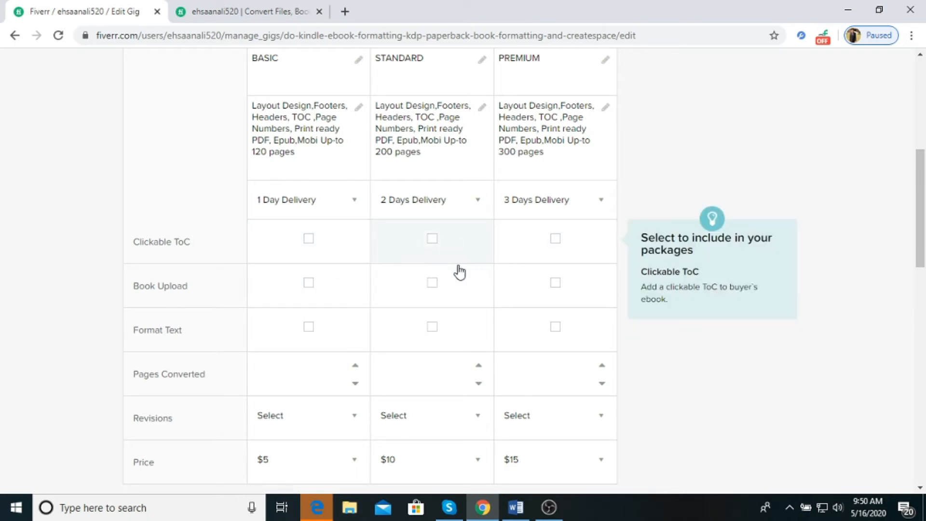
scroll(346, 261, "up", 1)
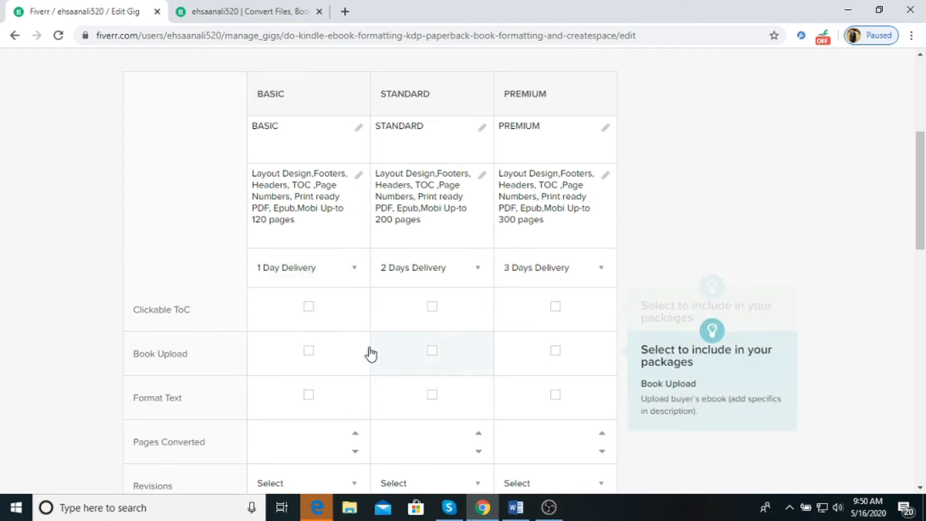
Step: Include Clickable ToC in the Basic, Standard and Premium packages
left_click(318, 311)
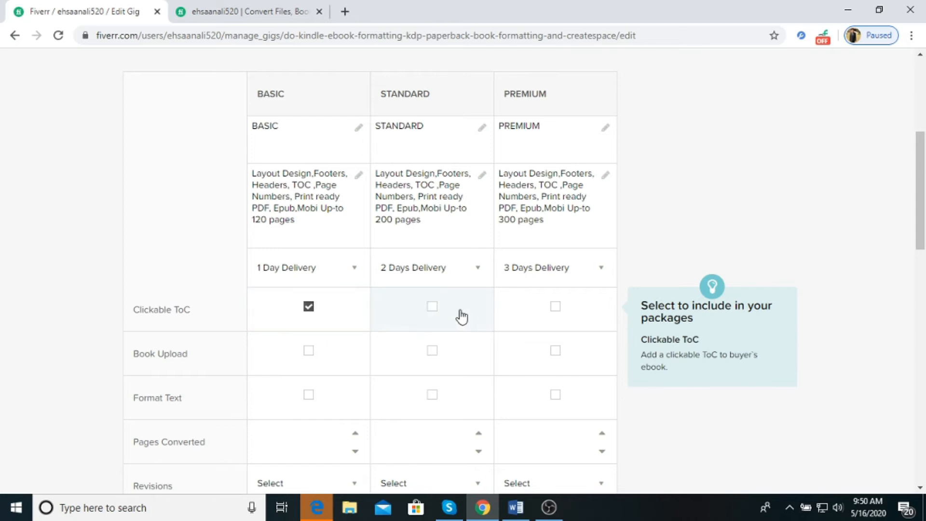
left_click(457, 316)
left_click(550, 317)
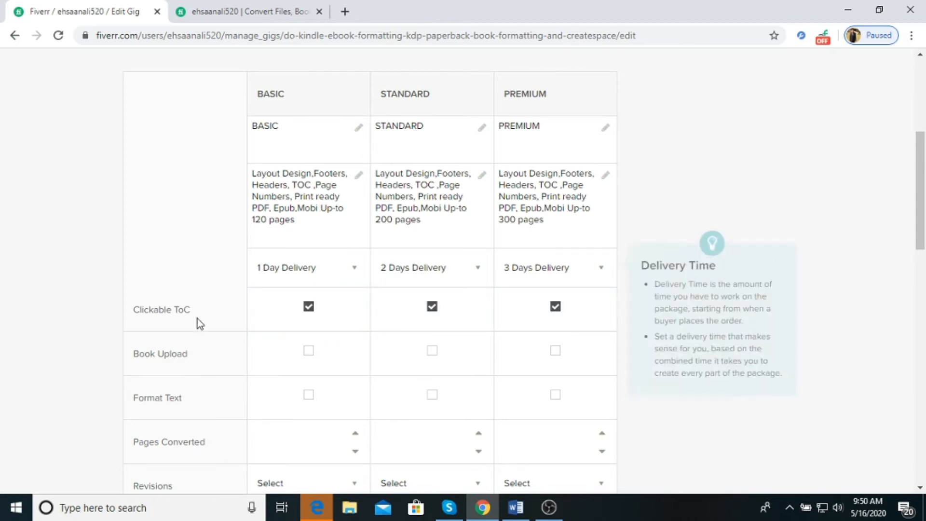
Step: Include Format Text in the Basic, Standard and Premium packages
scroll(207, 227, "up", 3)
scroll(207, 238, "down", 5)
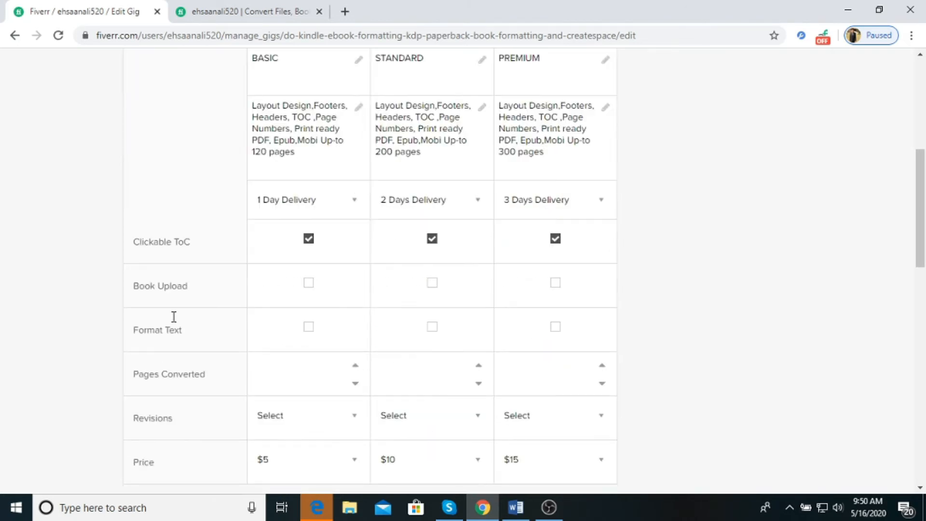
left_click_drag(139, 242, 163, 242)
left_click(173, 247)
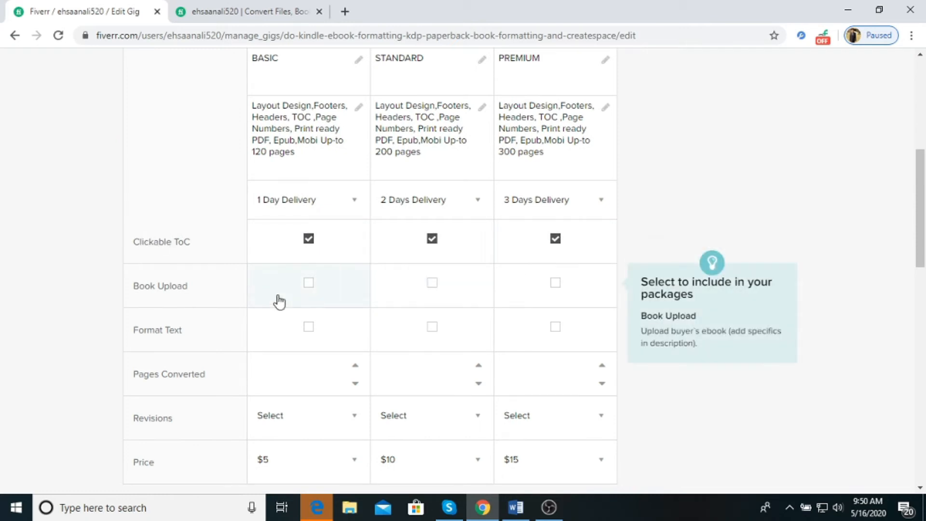
left_click(308, 329)
left_click(459, 337)
left_click(552, 331)
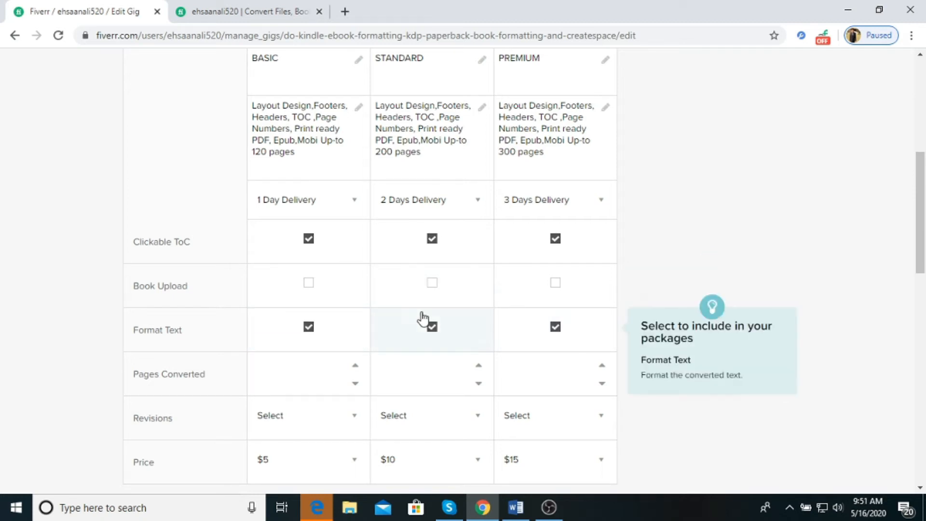
Step: Check the page limits in the descriptions and set Pages Converted to 120 for Basic, 200 for Standard and 300 for Premium
scroll(386, 307, "up", 1)
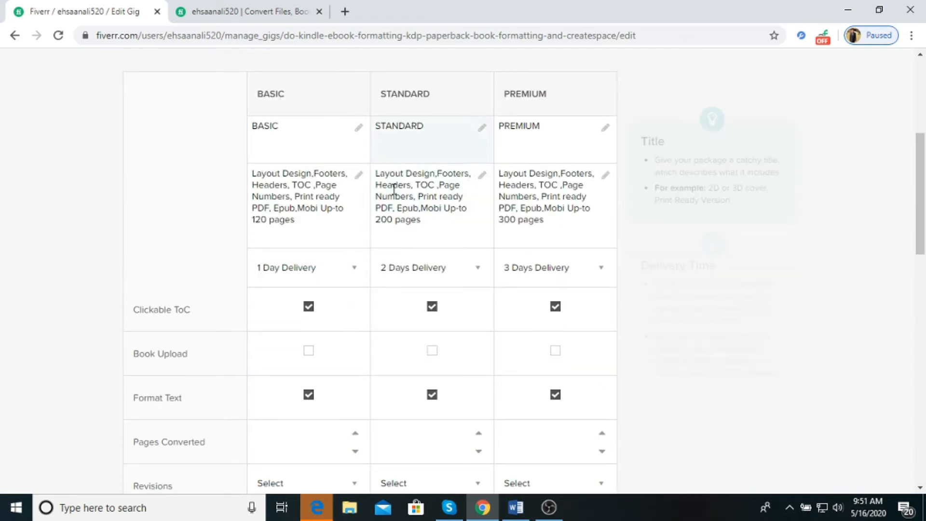
left_click_drag(249, 220, 282, 220)
left_click(282, 220)
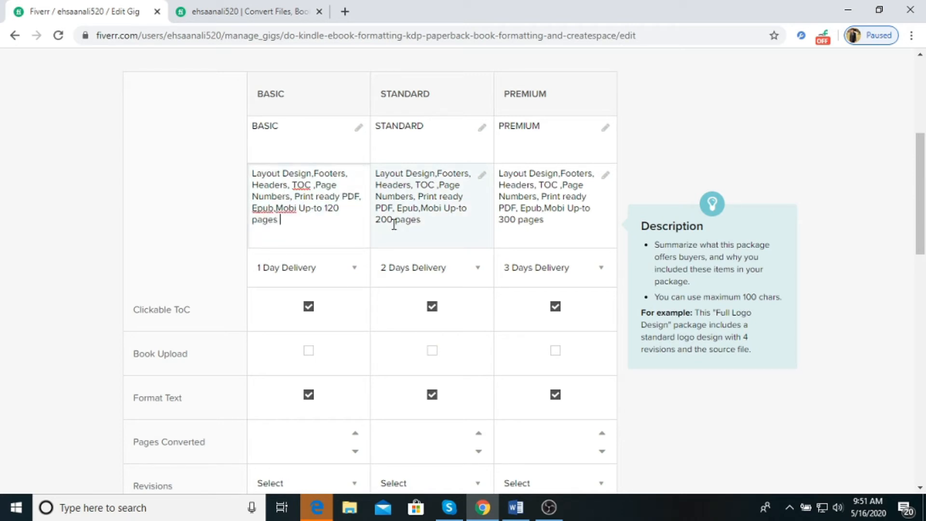
left_click(195, 226)
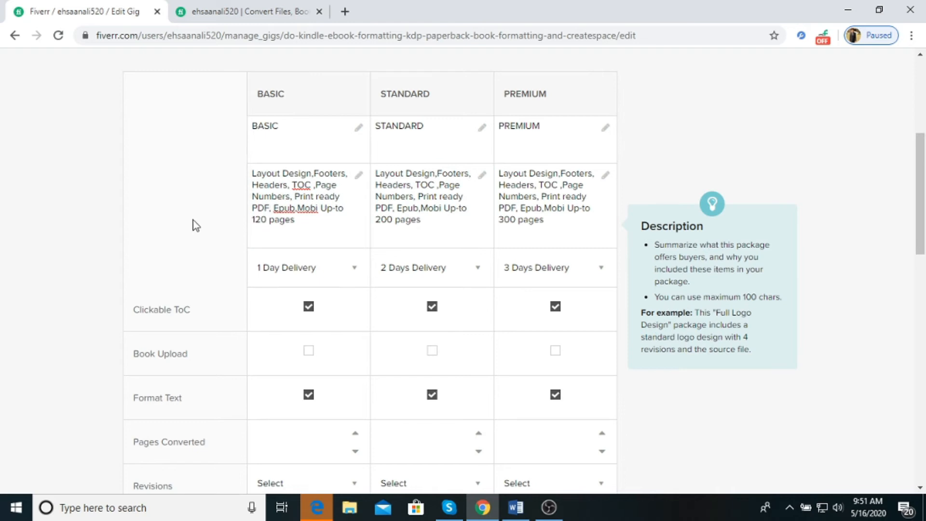
scroll(196, 225, "down", 4)
left_click(318, 242)
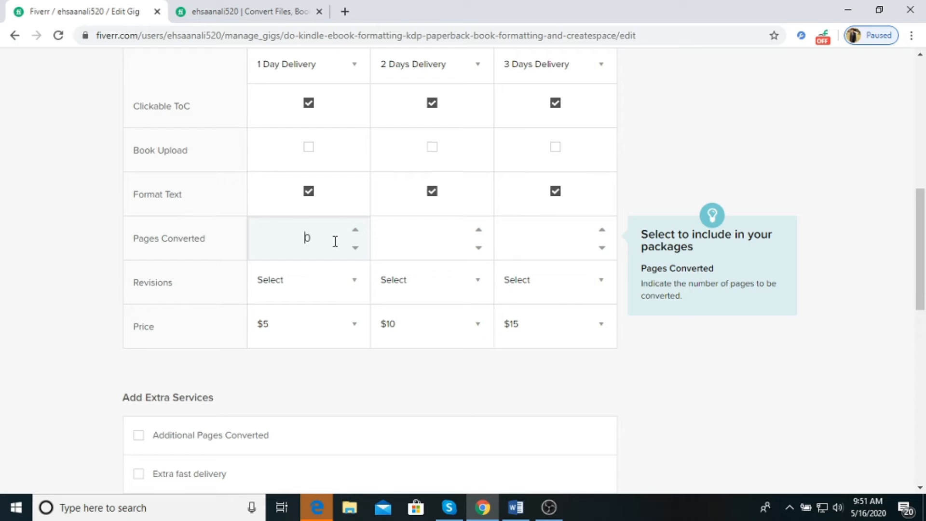
type("120")
left_click(415, 243)
type("200")
left_click(552, 239)
type("300")
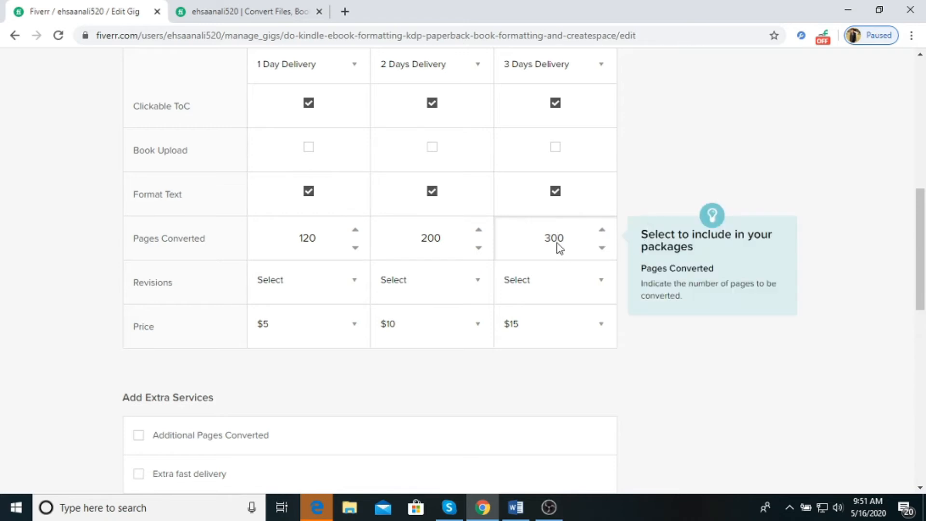
Step: Set the Basic package's number of revisions to Unlimited
left_click(333, 285)
scroll(328, 333, "down", 10)
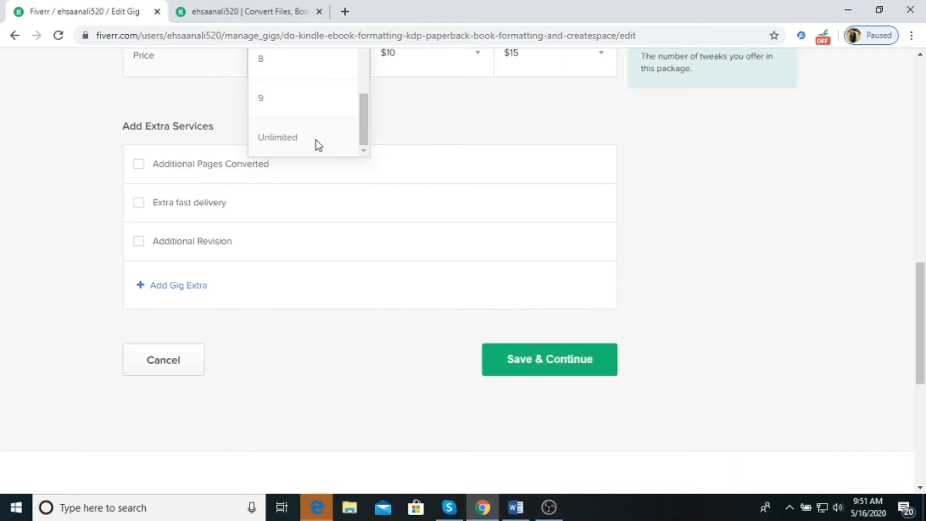
left_click(316, 142)
scroll(397, 118, "up", 1)
scroll(407, 150, "up", 1)
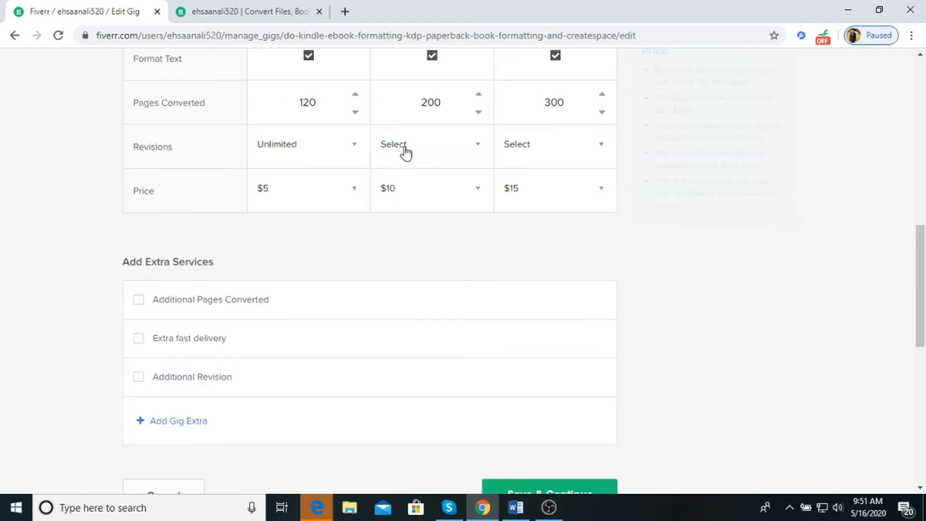
Step: Set the number of revisions to Unlimited for the Standard and Premium packages
left_click(418, 153)
scroll(420, 206, "down", 6)
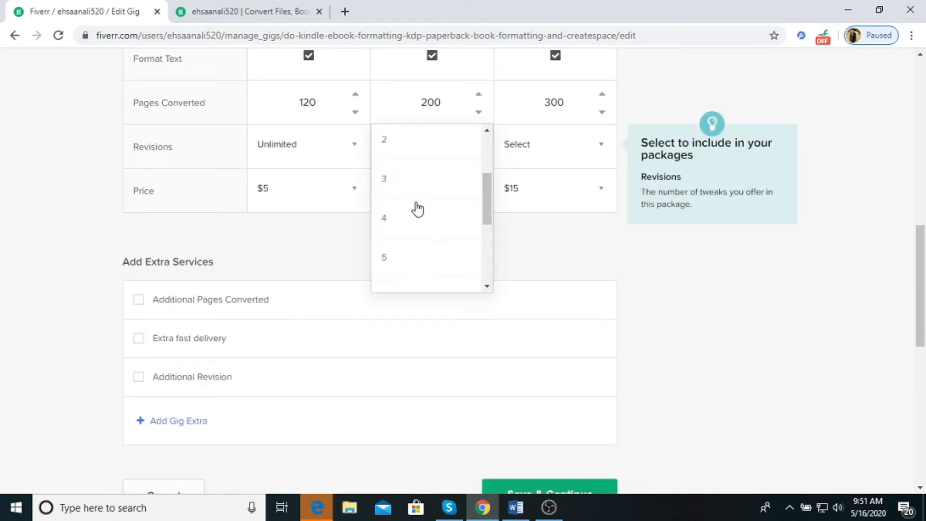
left_click(429, 275)
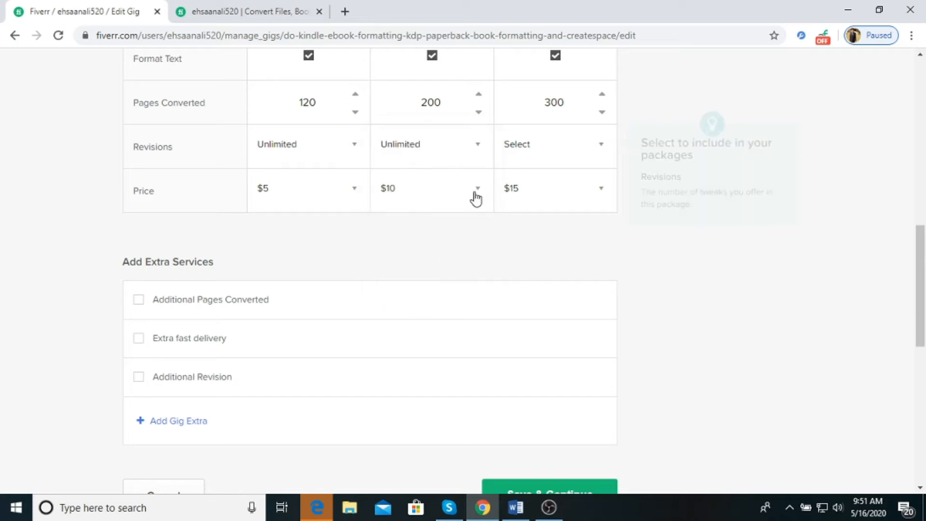
left_click(515, 153)
scroll(514, 217, "down", 5)
scroll(514, 236, "down", 1)
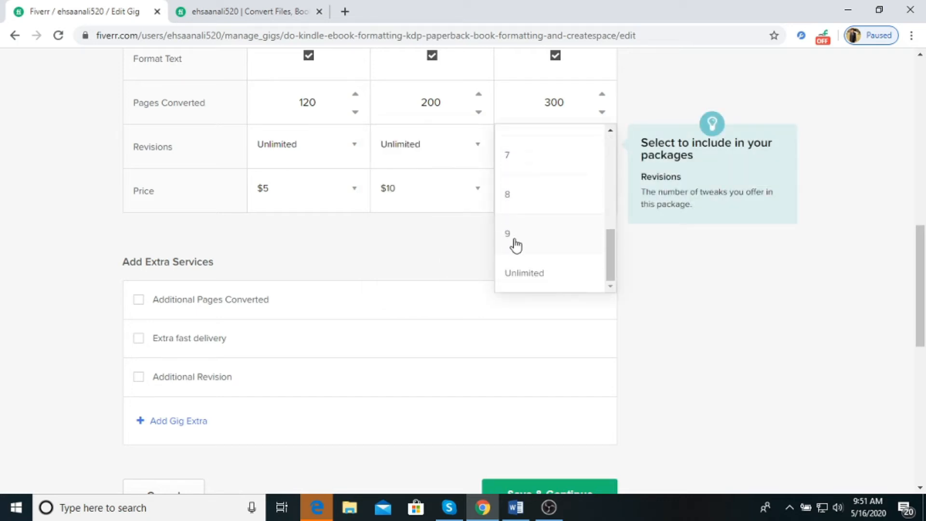
left_click(501, 278)
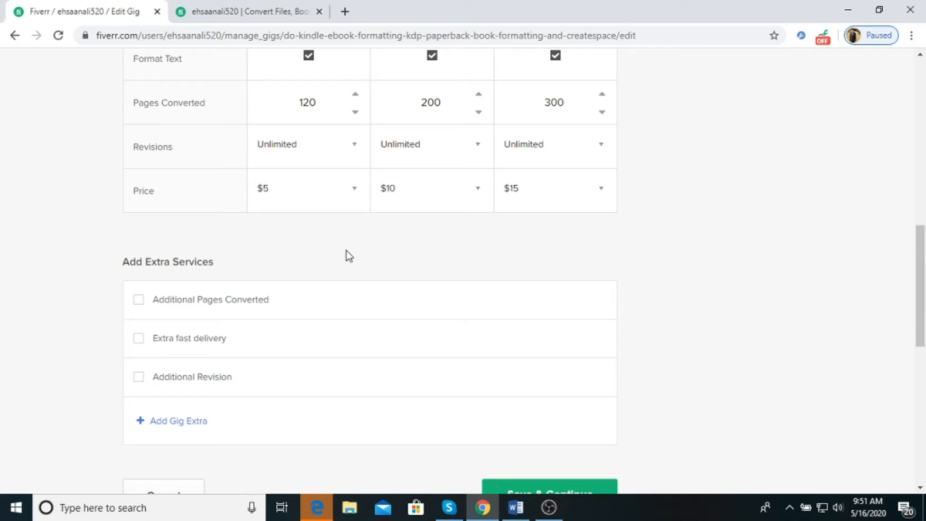
Step: Save the pricing without adding extra services and continue to the gig's Description & FAQ section
scroll(346, 251, "down", 3)
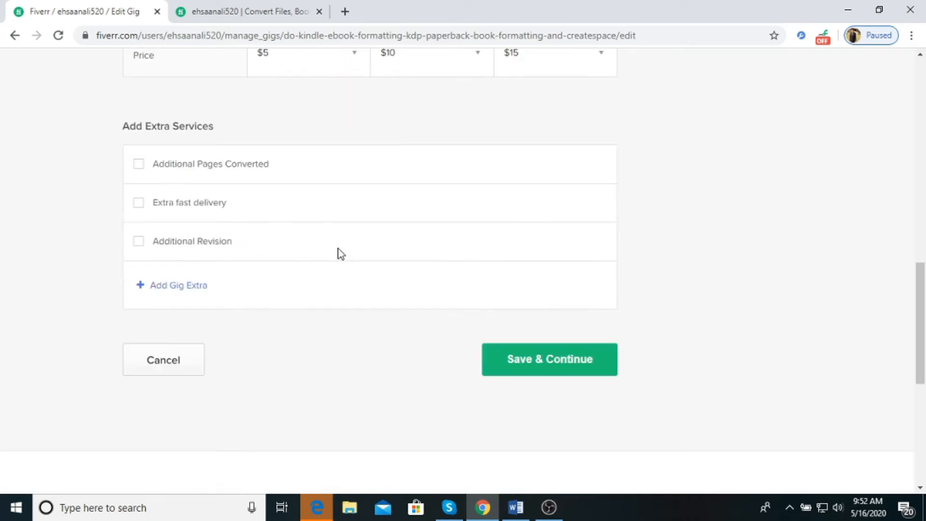
left_click(544, 357)
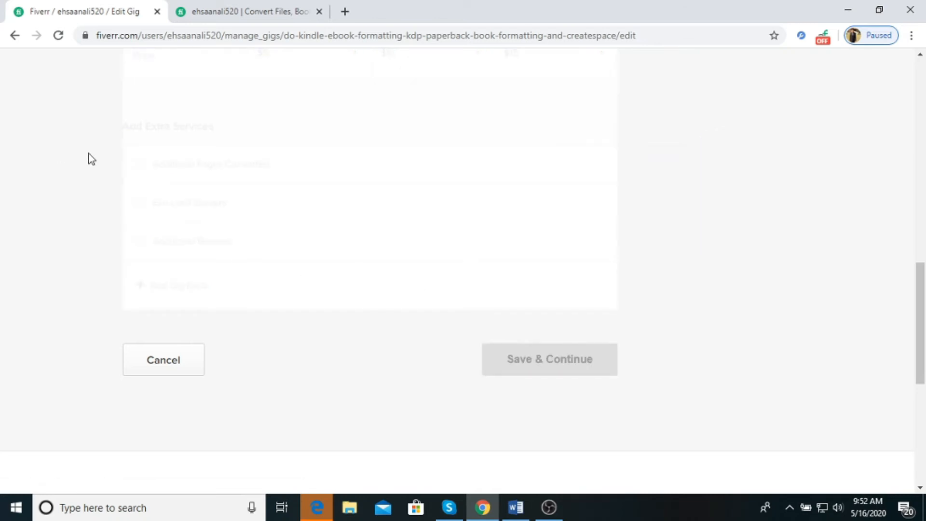
scroll(386, 188, "up", 4)
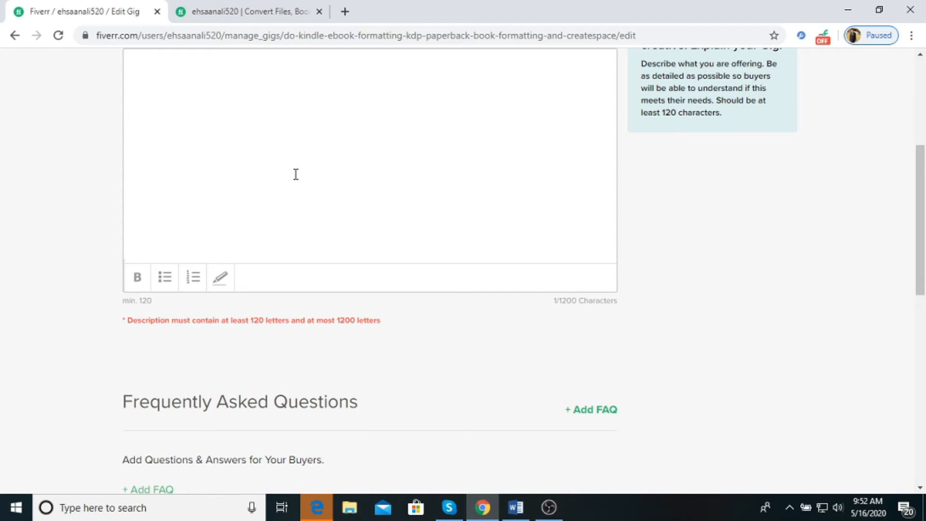
scroll(289, 183, "up", 3)
left_click_drag(122, 101, 208, 98)
scroll(215, 114, "up", 1)
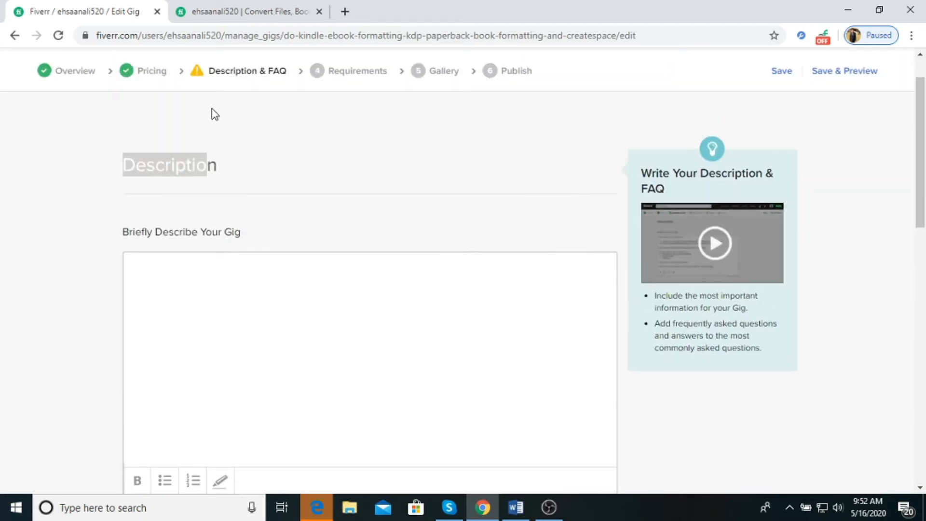
Step: Go back to the gig's Overview and review its title, category, service type, metadata and search tags
left_click(78, 72)
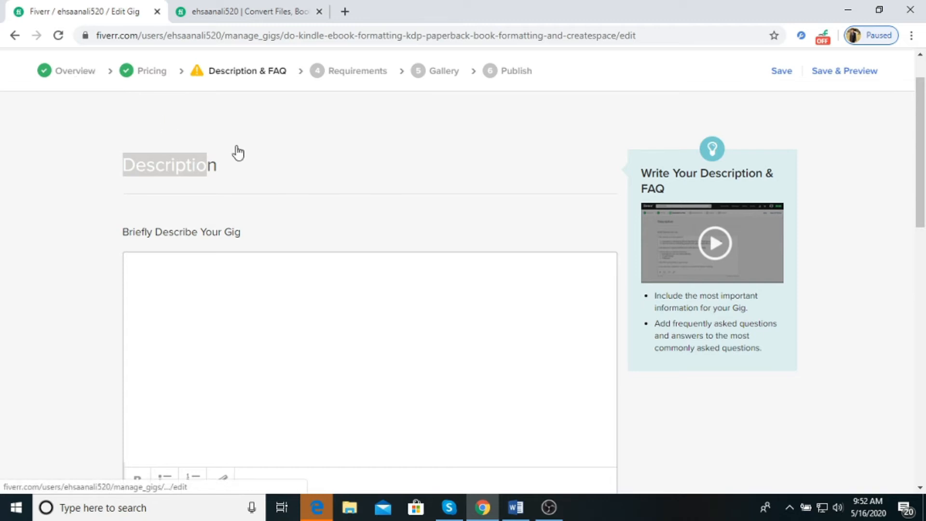
scroll(216, 148, "up", 1)
left_click(343, 236)
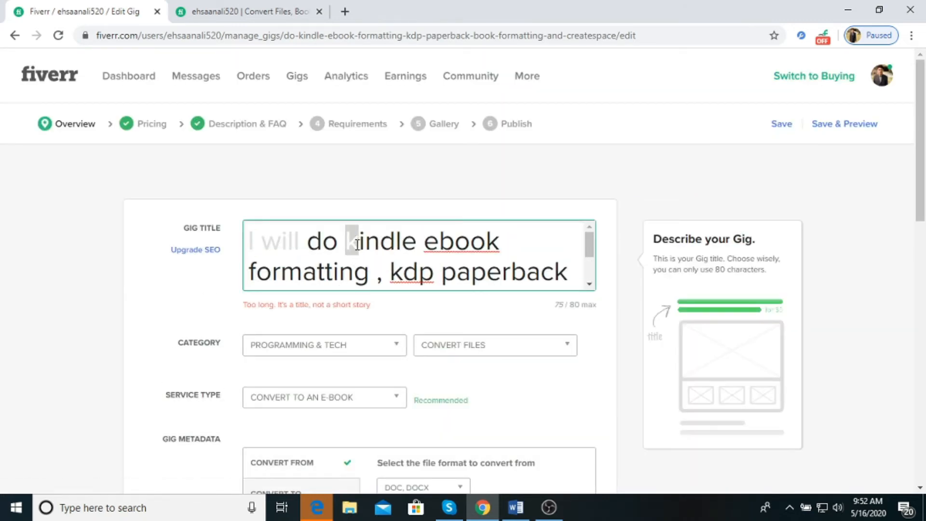
scroll(352, 239, "down", 2)
scroll(215, 295, "down", 4)
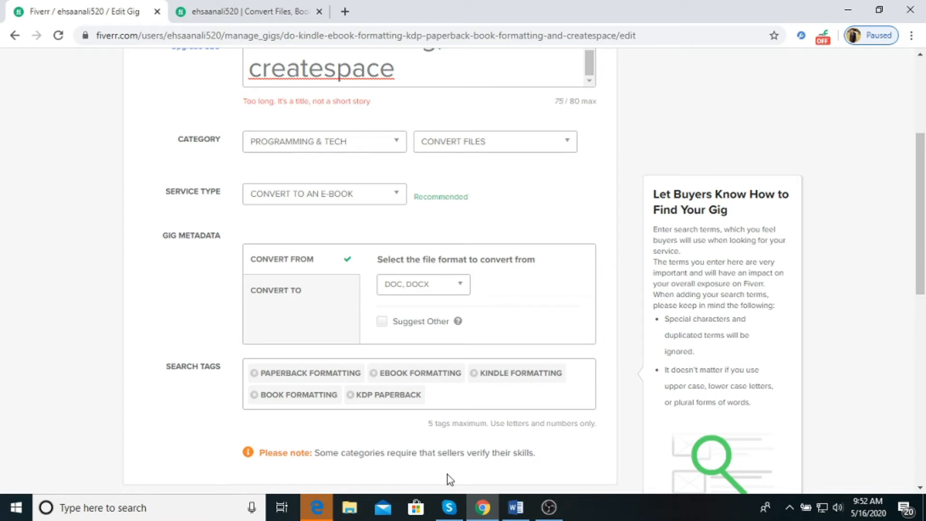
Step: Copy the text under About This Gig through the tags line from the Word document into the gig's description
left_click(516, 507)
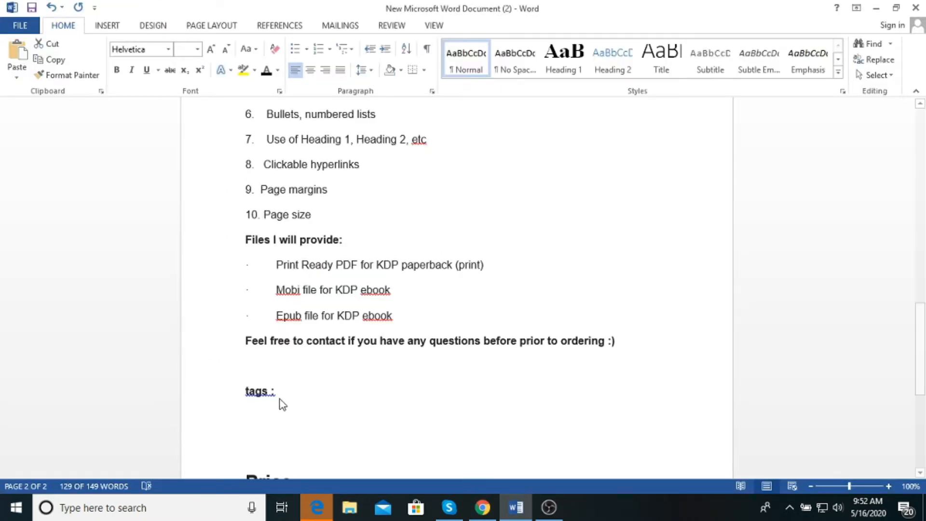
left_click_drag(279, 392, 245, 205)
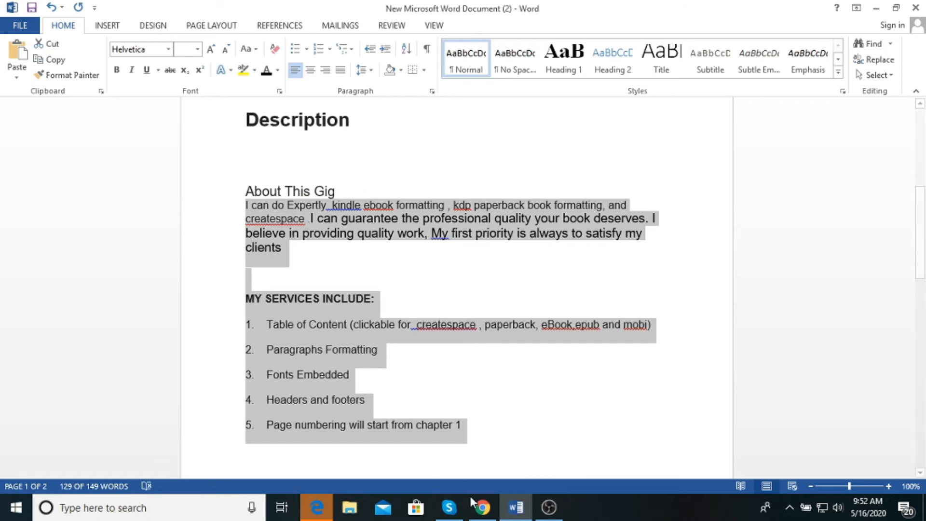
left_click(482, 507)
scroll(312, 222, "up", 4)
left_click(263, 124)
left_click(313, 333)
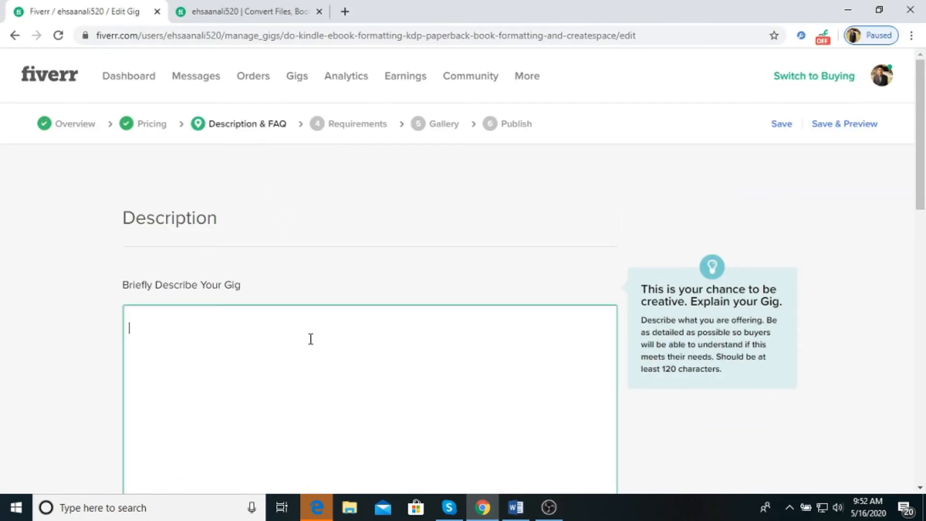
key("ctrl+v")
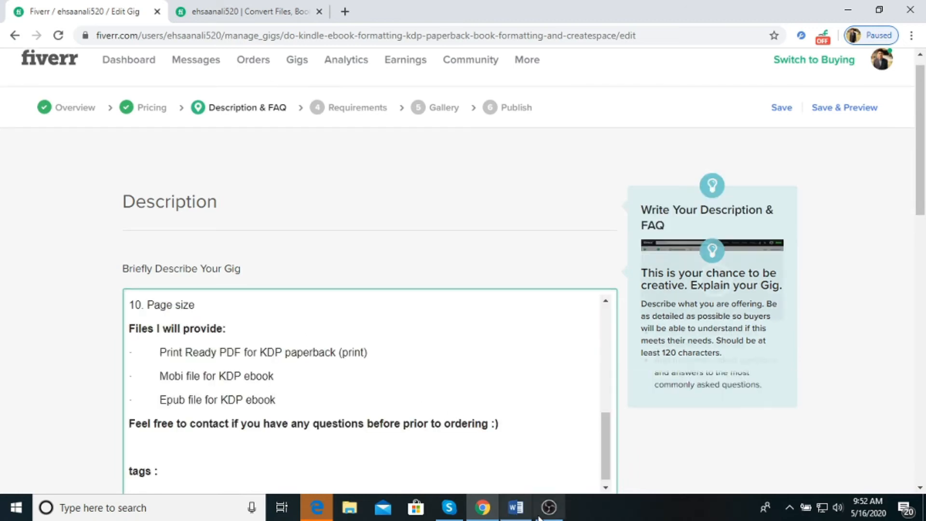
Step: Check the pasted description against the Word document and review the keywords in its opening paragraph
key("alt+Tab")
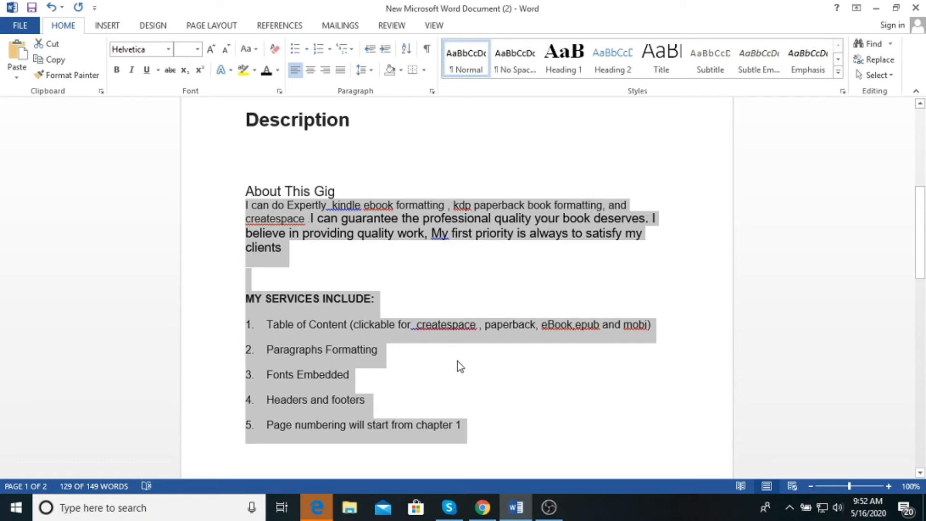
left_click(482, 507)
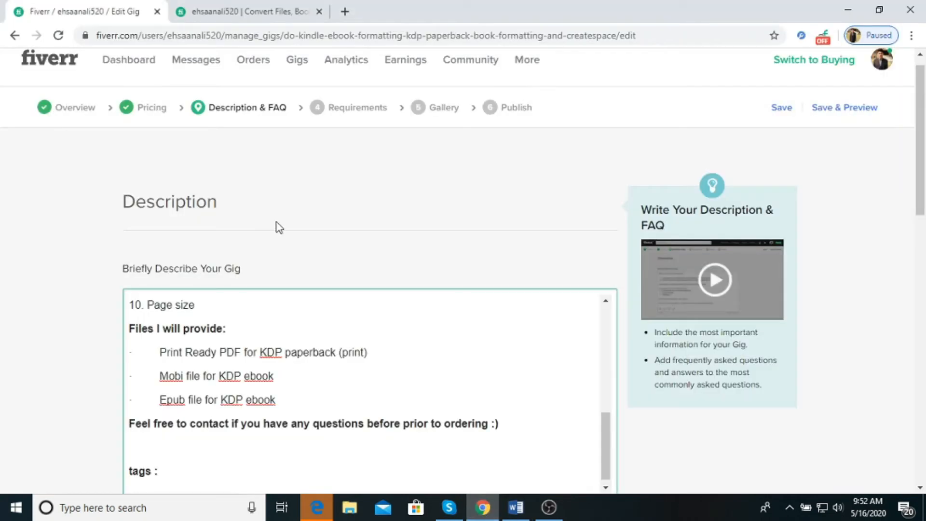
left_click(283, 374)
scroll(283, 372, "up", 7)
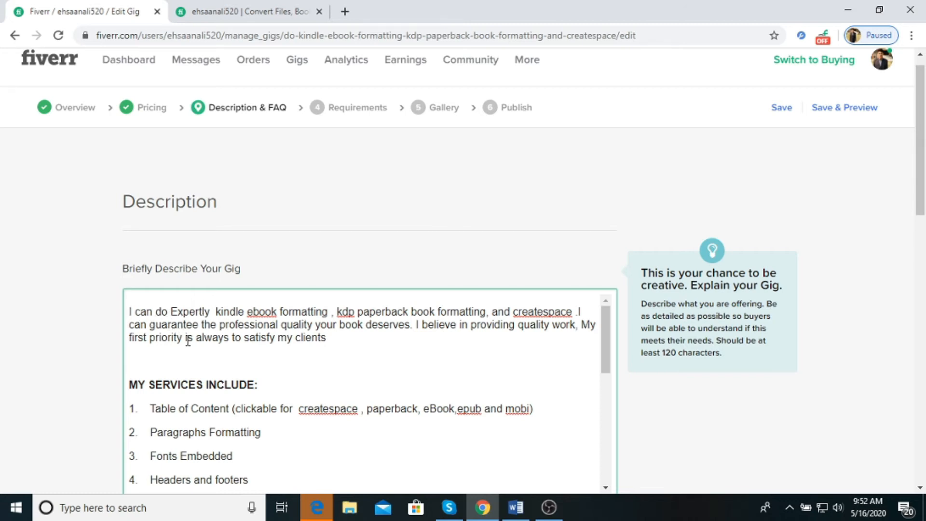
double_click(225, 311)
left_click_drag(288, 311, 578, 310)
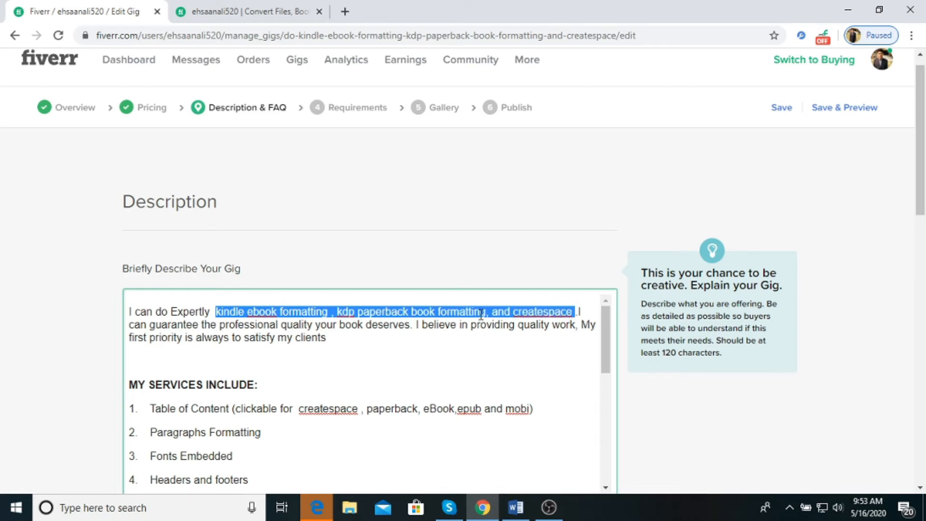
left_click(380, 343)
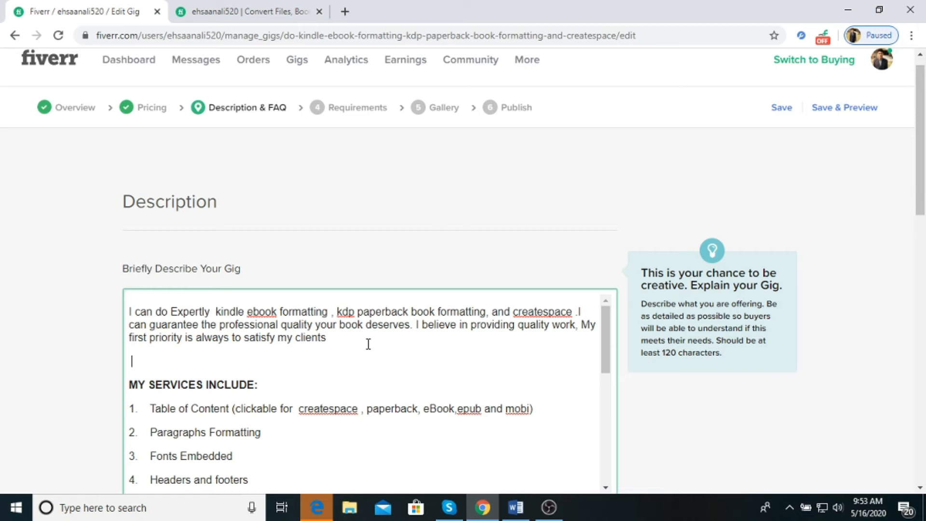
left_click(390, 242)
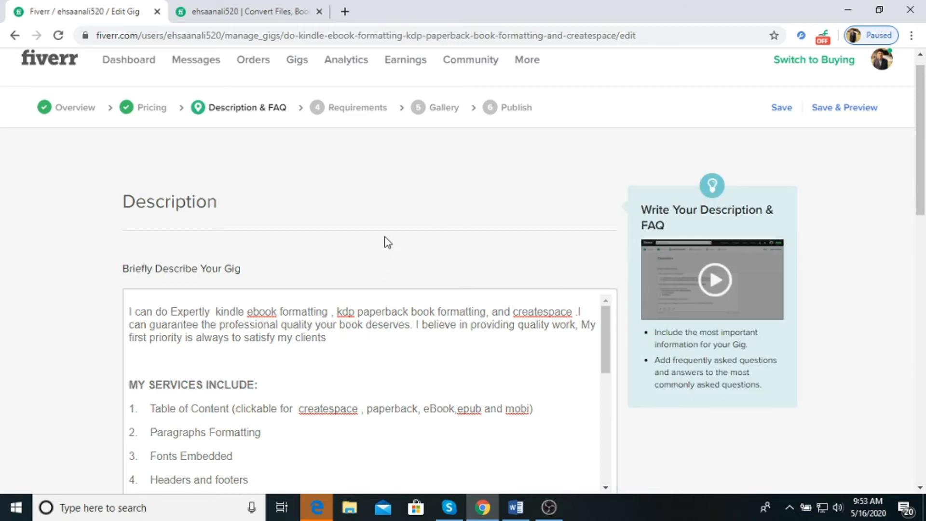
Step: Review the description's services list, deliverable files, closing line and tags line, along with its character limit
scroll(386, 237, "down", 1)
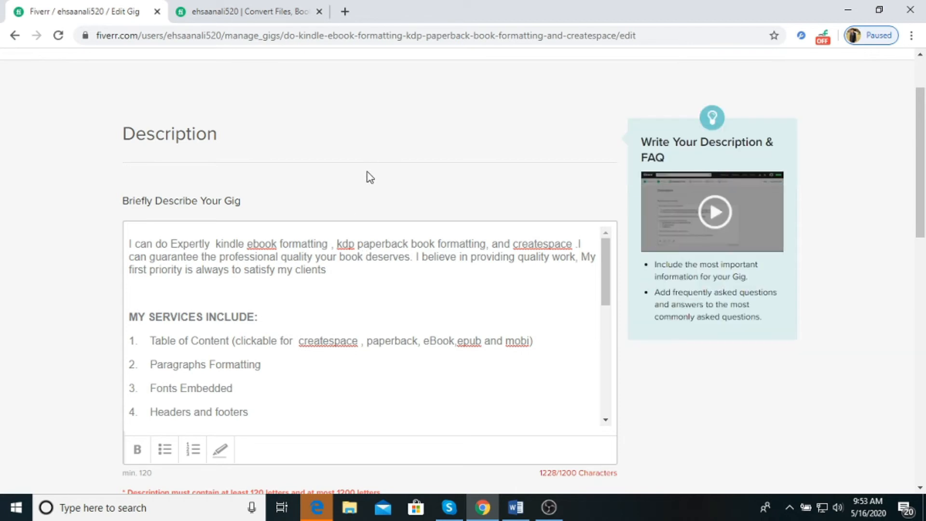
scroll(369, 176, "down", 1)
left_click(334, 273)
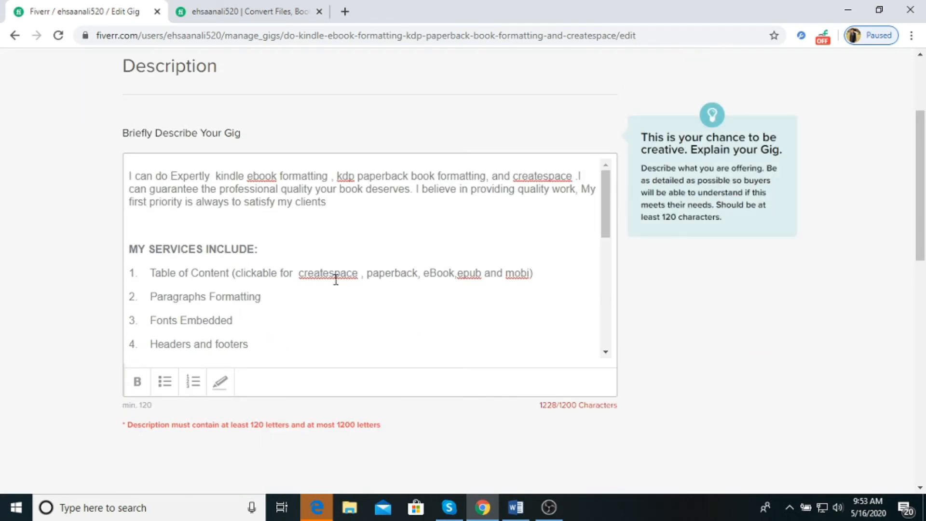
scroll(328, 305, "down", 1)
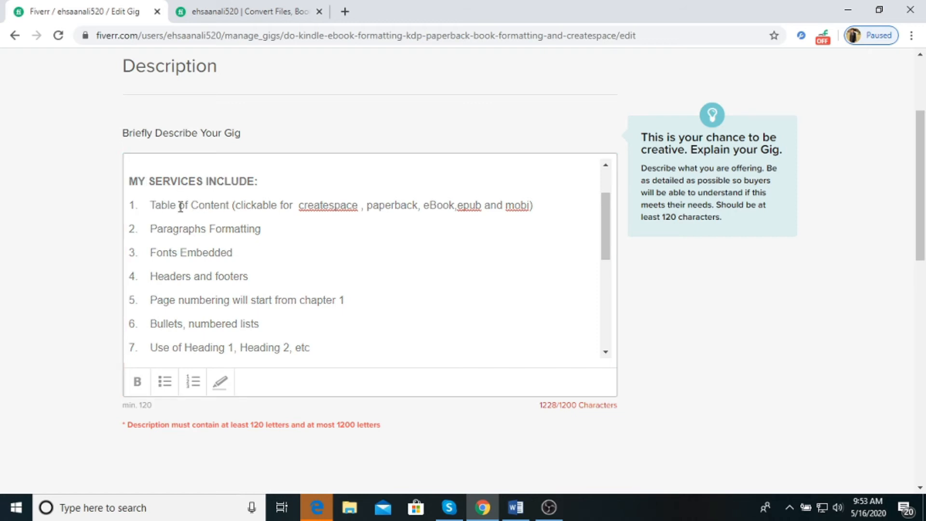
left_click_drag(154, 205, 235, 205)
left_click(228, 205)
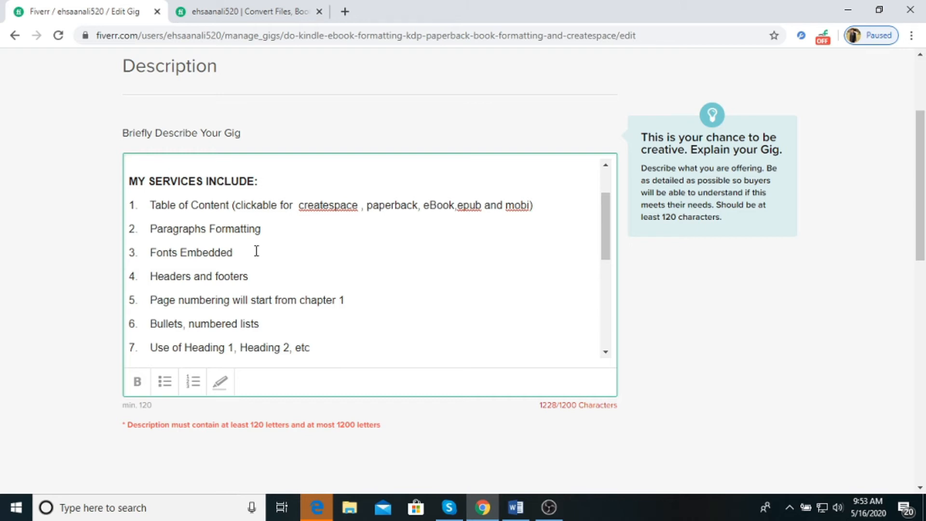
scroll(257, 251, "down", 1)
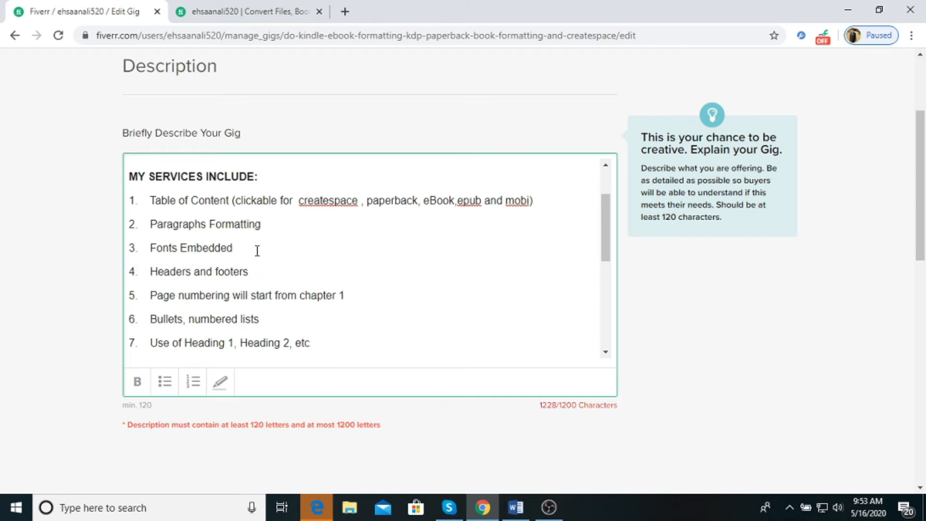
scroll(257, 251, "down", 5)
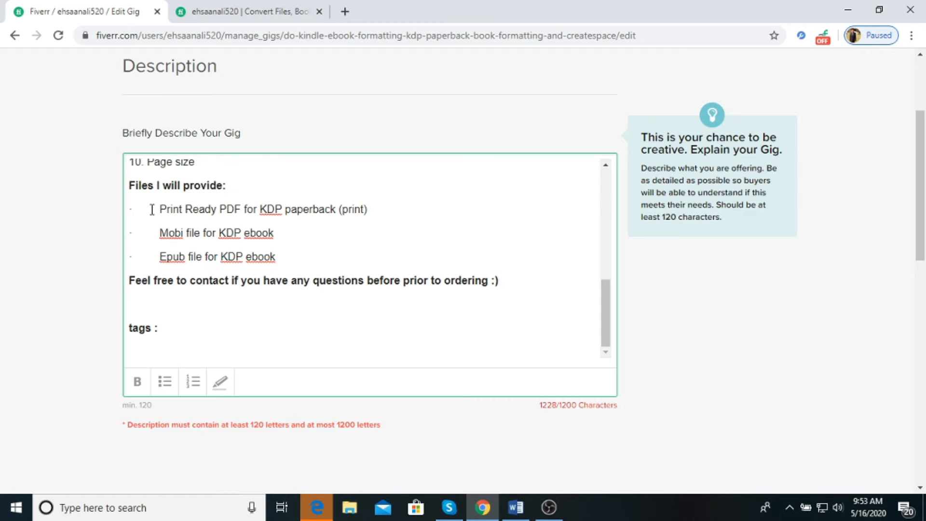
left_click_drag(152, 210, 278, 257)
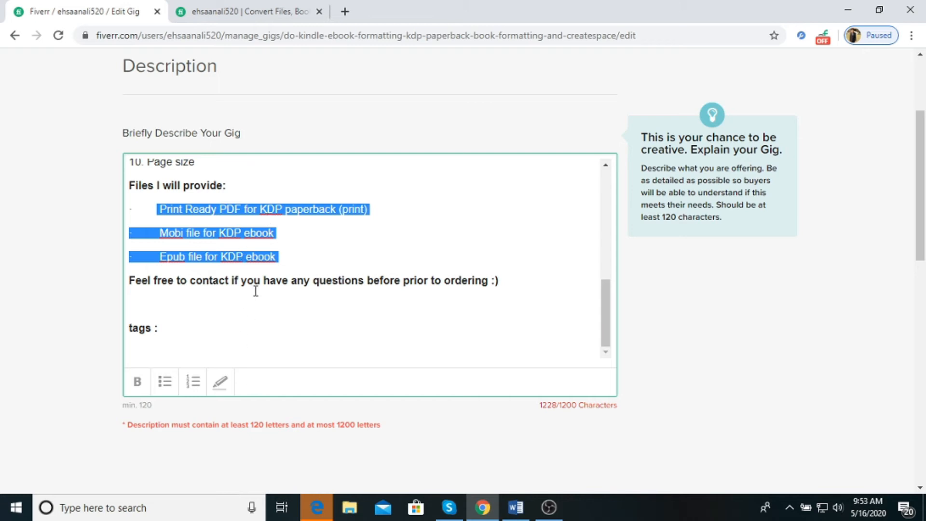
left_click(192, 320)
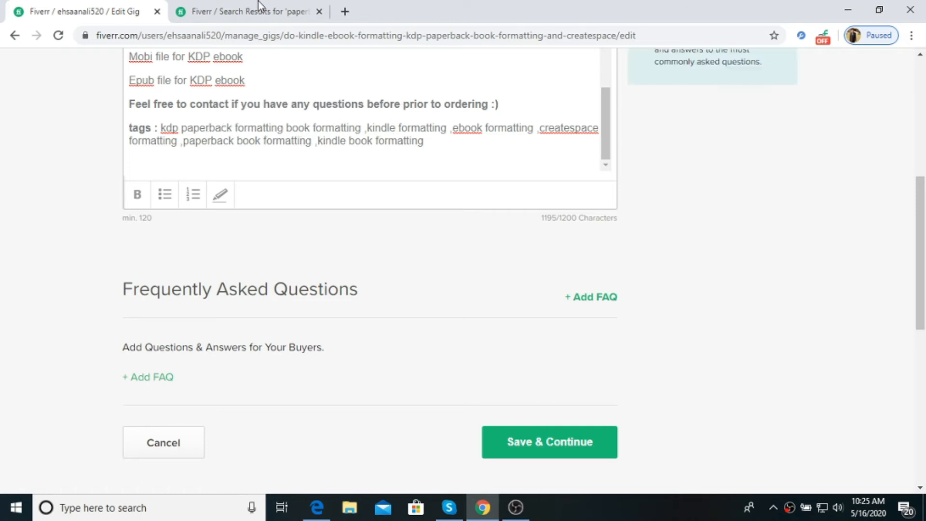
Step: Compare the description's tags with Fiverr's suggested searches for paperback formatting and look over the description text
key("ctrl+Tab")
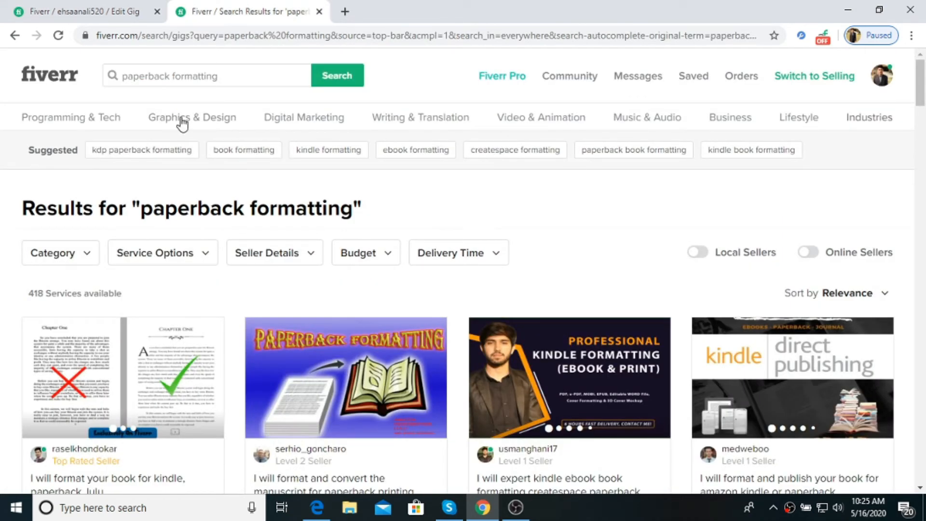
key("ctrl+Tab")
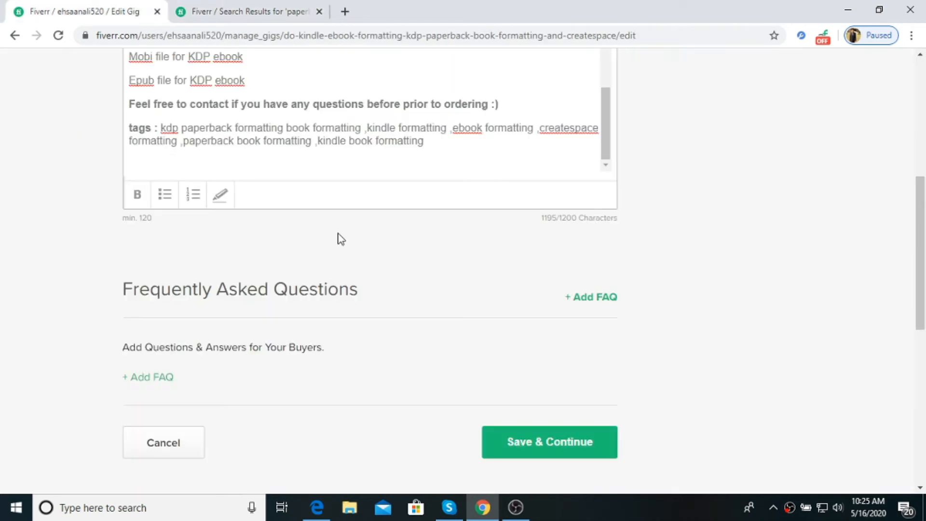
left_click(356, 141)
scroll(346, 137, "up", 7)
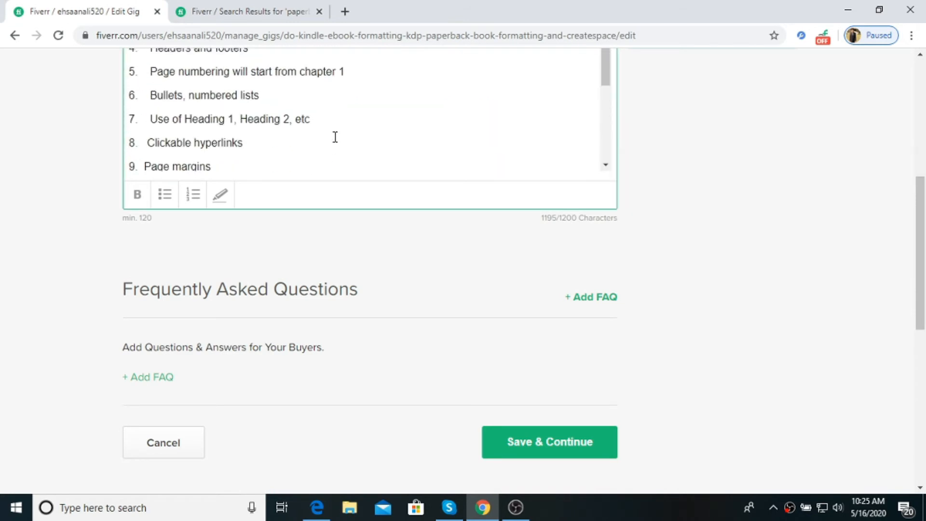
scroll(334, 139, "up", 5)
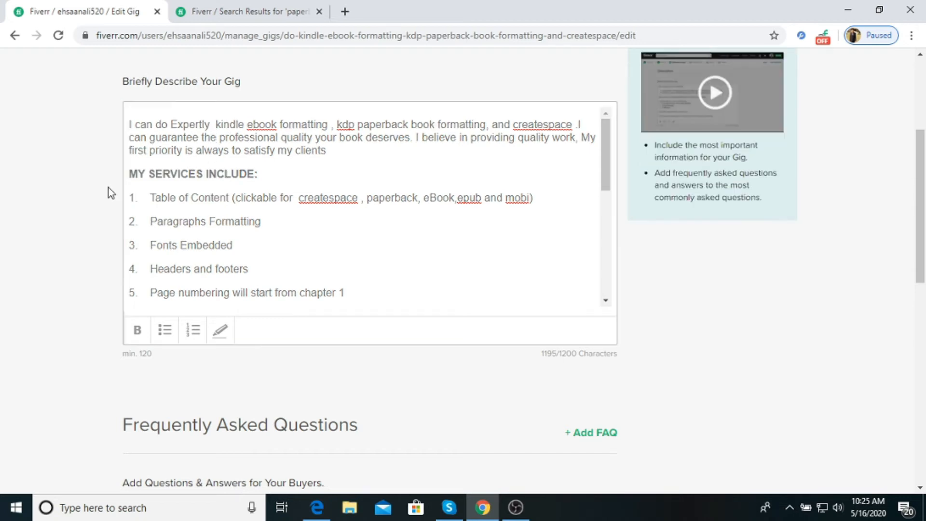
Step: Save the description without adding an FAQ and continue to the gig's Requirements section
scroll(108, 188, "down", 4)
left_click(530, 370)
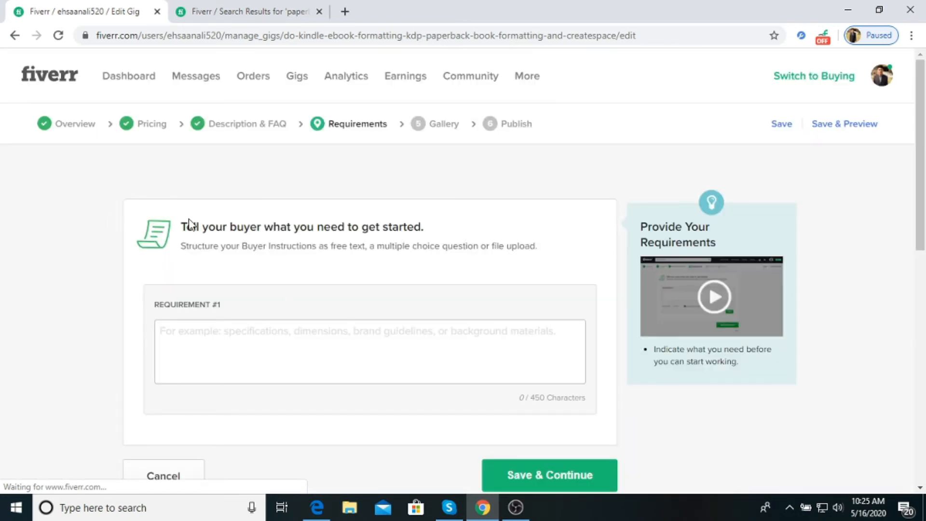
left_click_drag(186, 223, 436, 214)
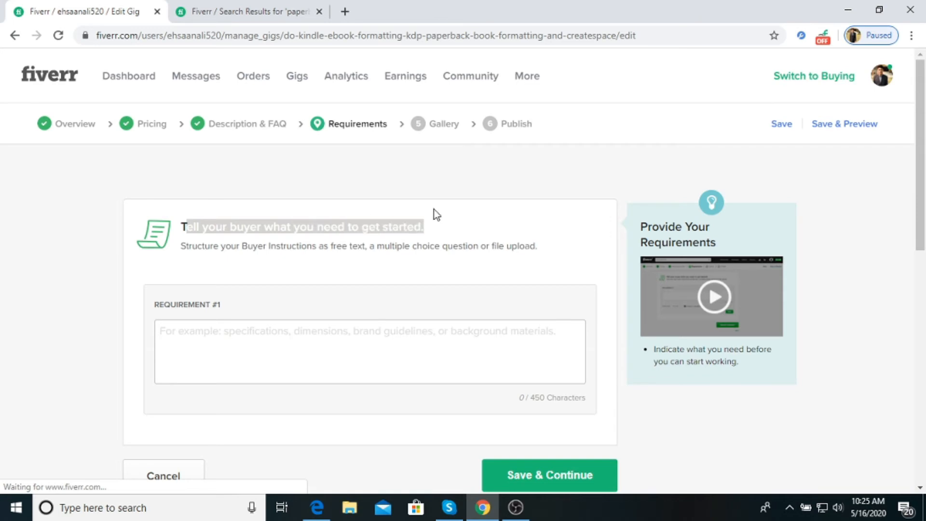
Step: Add a mandatory free-text buyer requirement reading "How many pages of book"
left_click(427, 212)
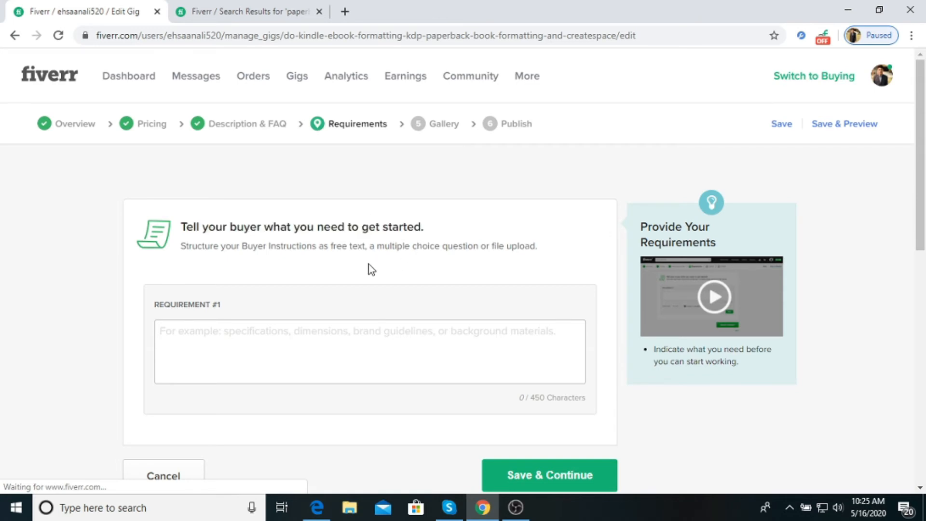
left_click_drag(158, 304, 188, 304)
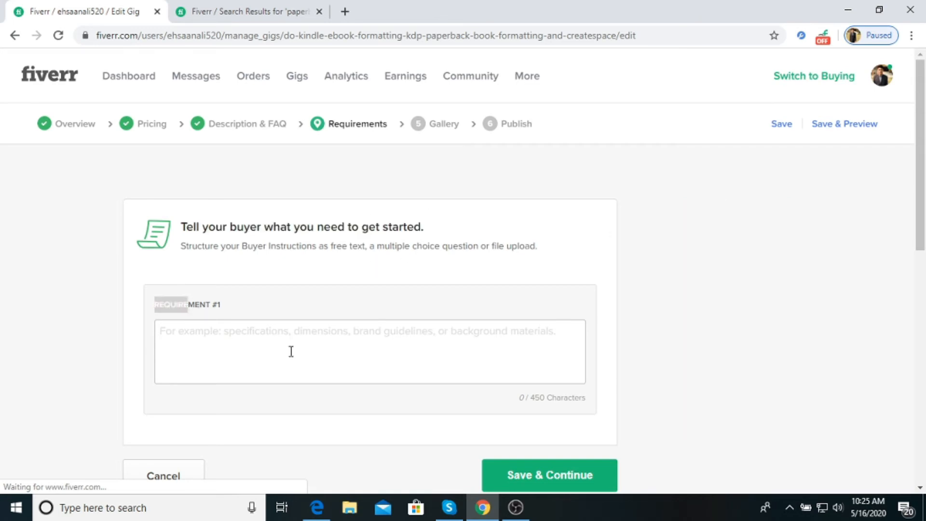
left_click(297, 323)
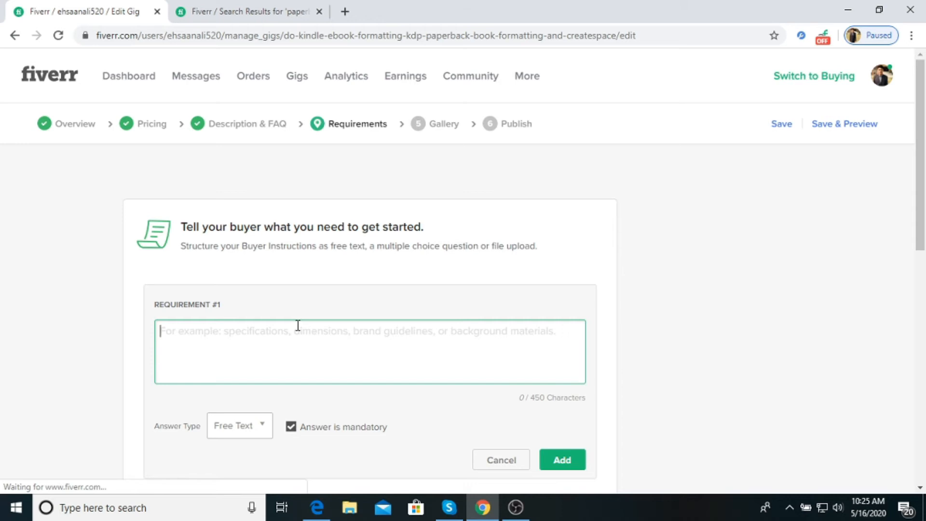
type("Ho")
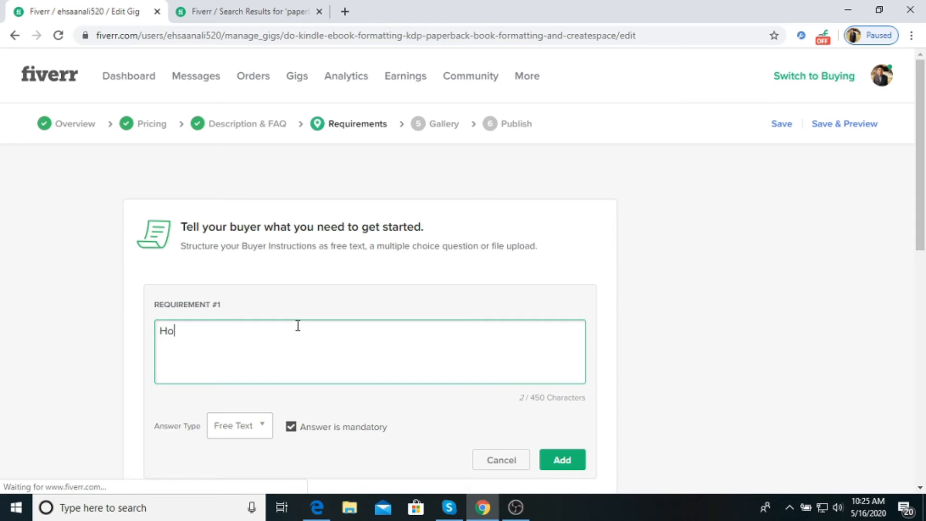
type("w many pages ")
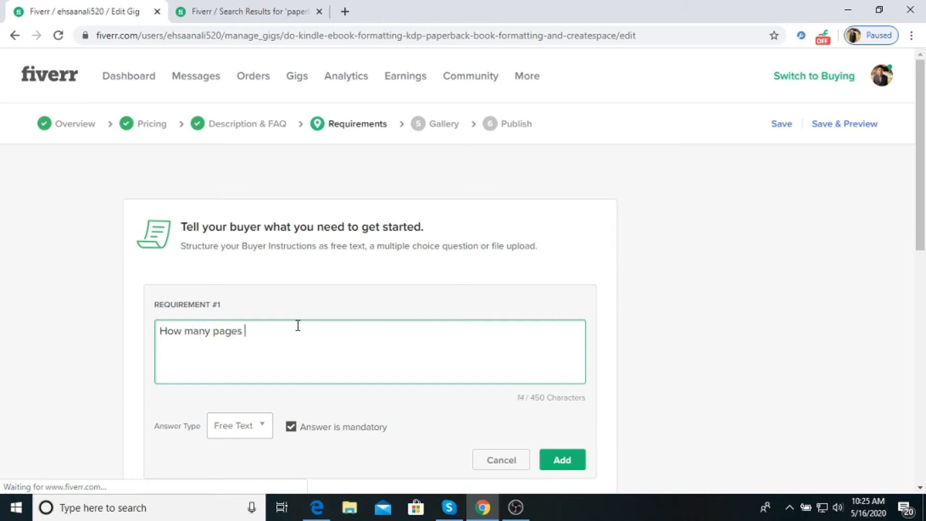
type("of book")
left_click(553, 462)
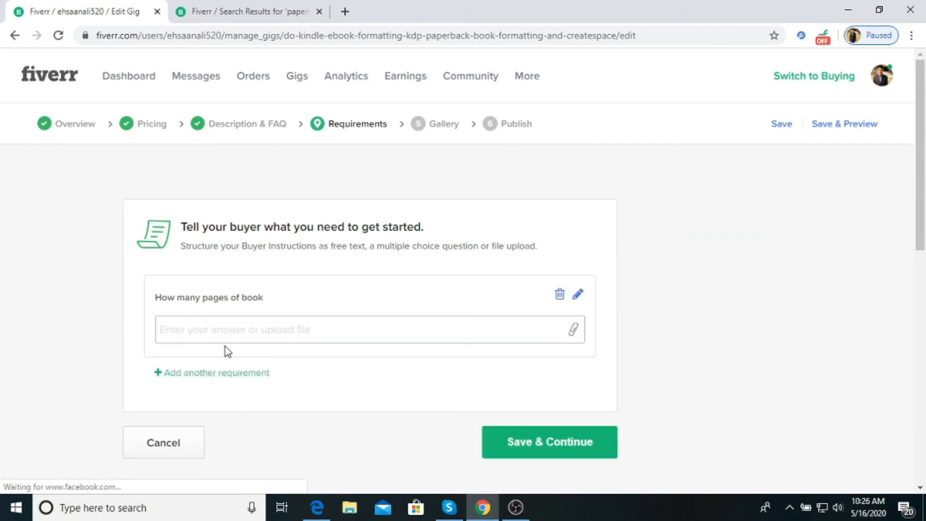
Step: Add a second mandatory free-text buyer requirement reading "Which format you want"
left_click(240, 374)
left_click(248, 347)
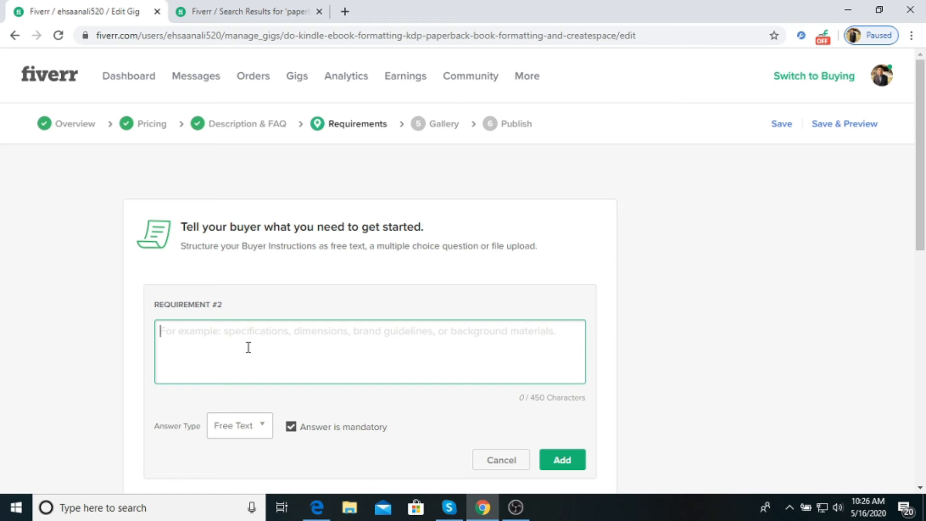
type("Whci")
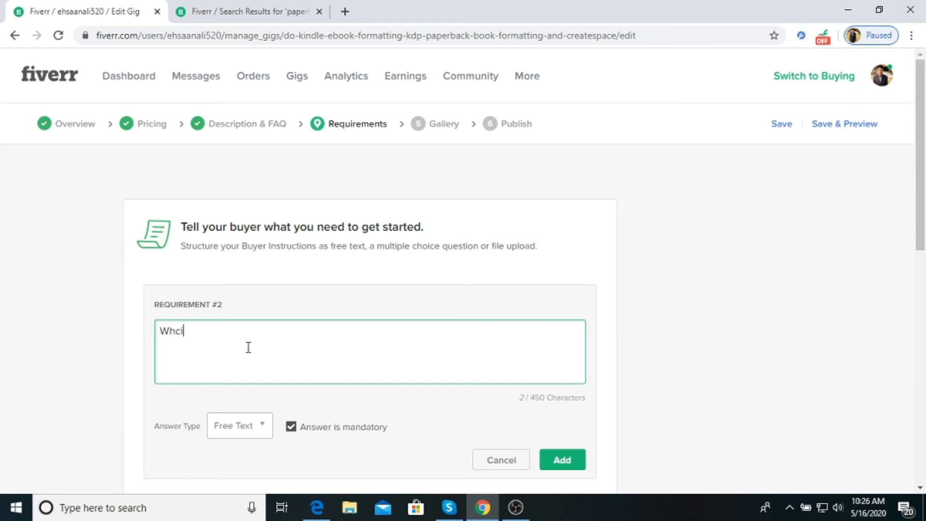
type("ch ")
type("format ")
type("ypu")
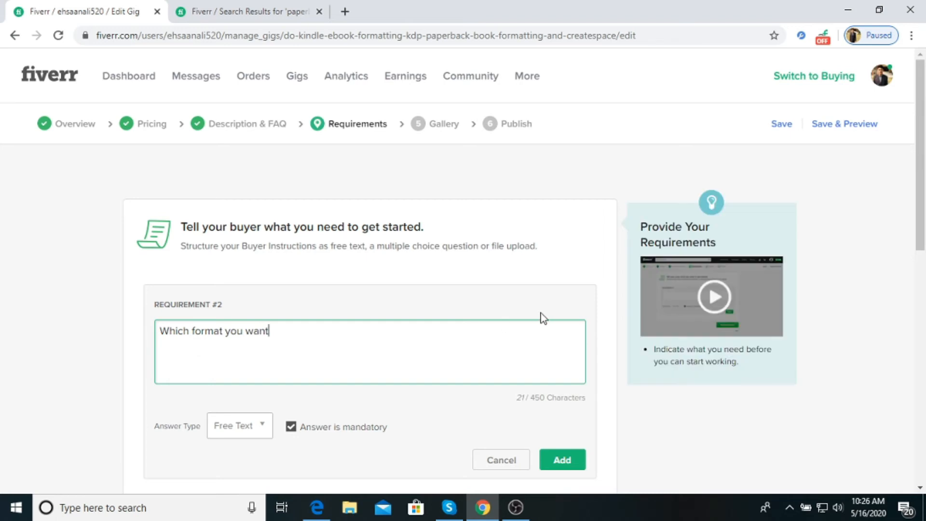
left_click(603, 320)
scroll(593, 338, "down", 2)
left_click(571, 391)
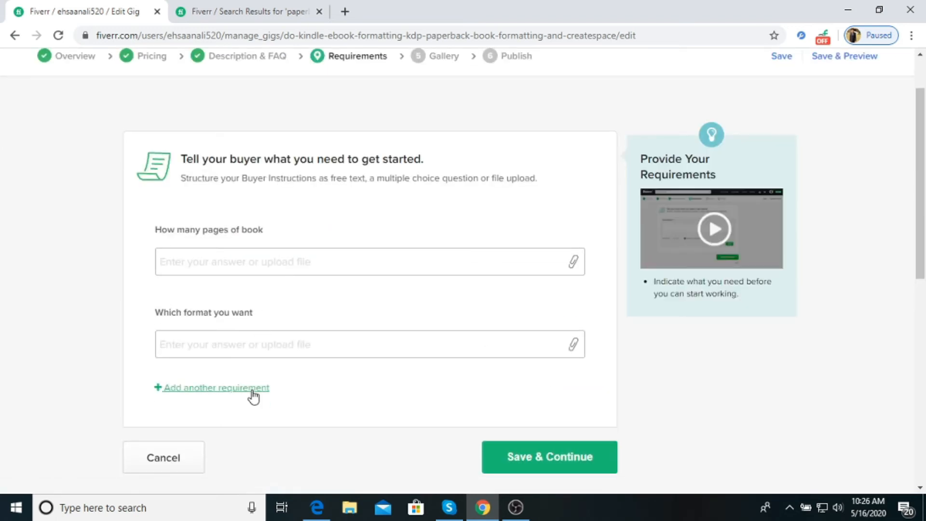
Step: Add a third buyer requirement reading "feel free to ask Question", and save to continue to the Gallery section
scroll(99, 290, "down", 2)
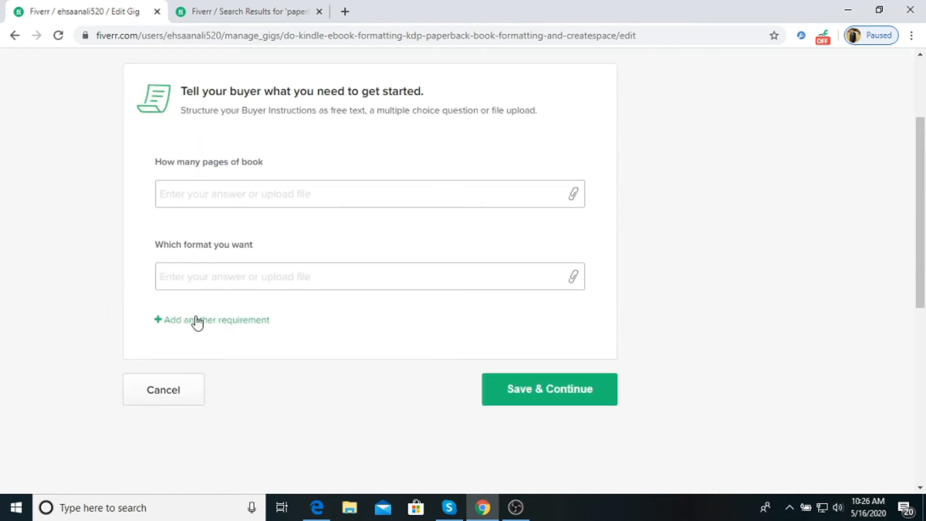
left_click(223, 321)
left_click(311, 200)
type("feel free to ask Question")
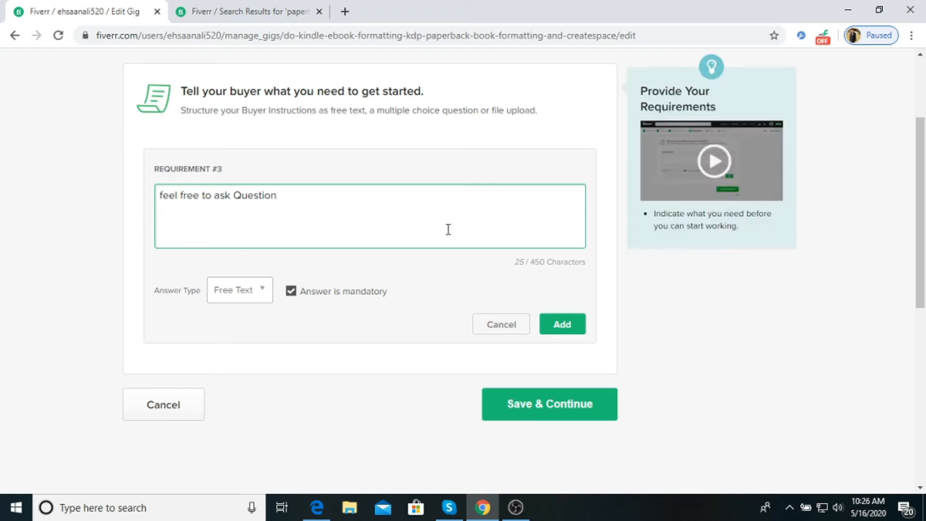
left_click(582, 325)
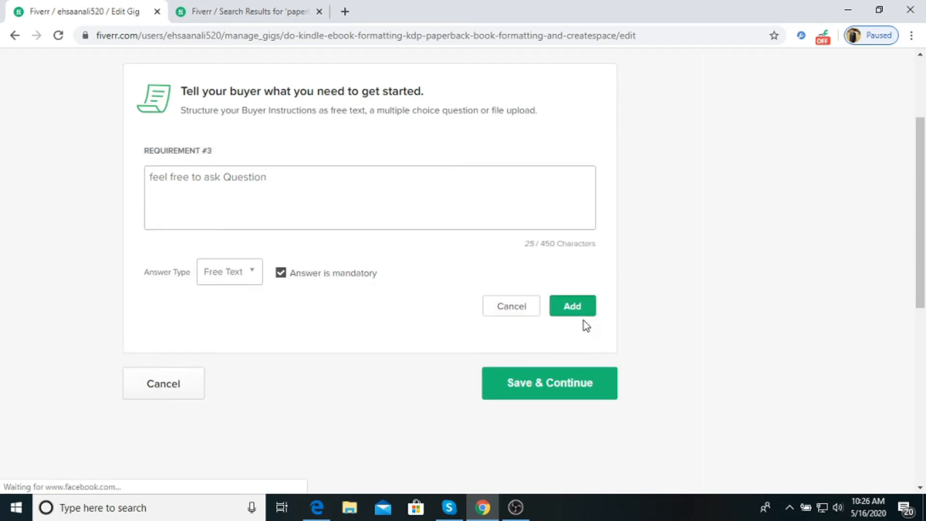
scroll(574, 406, "down", 3)
left_click(558, 336)
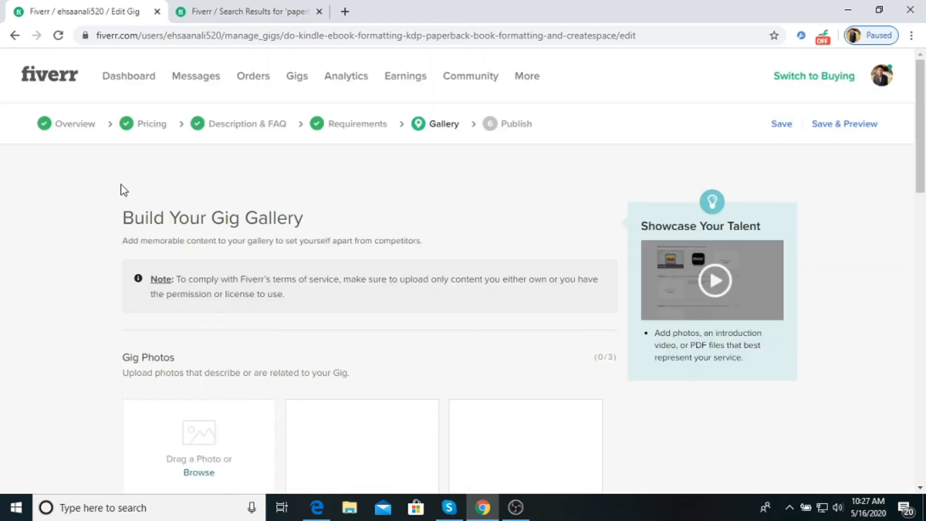
Step: Review the gallery's upload areas and guidelines for gig photos, video and PDFs
scroll(141, 277, "down", 3)
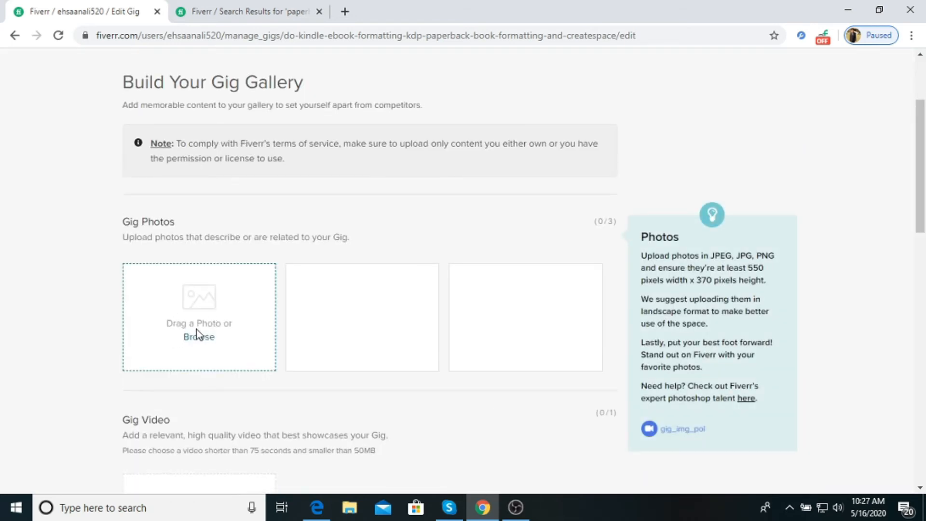
scroll(254, 338, "down", 1)
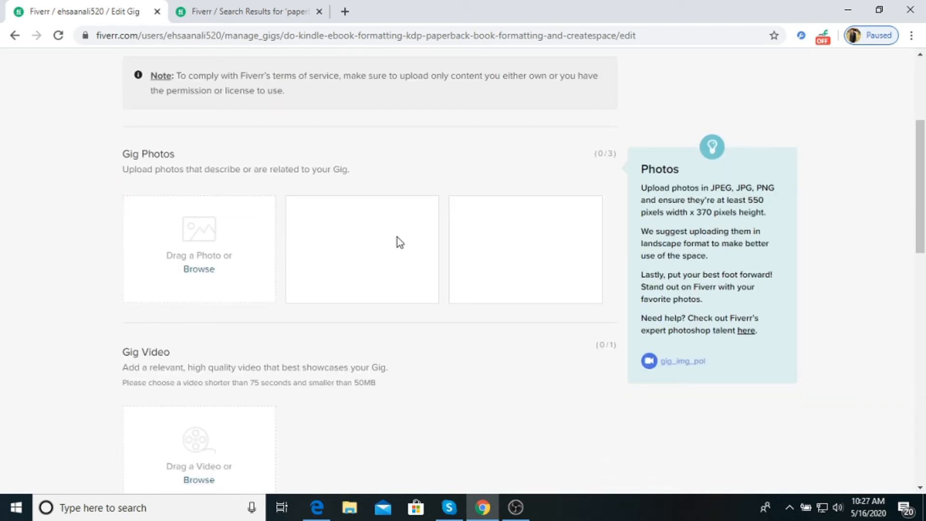
scroll(402, 260, "down", 2)
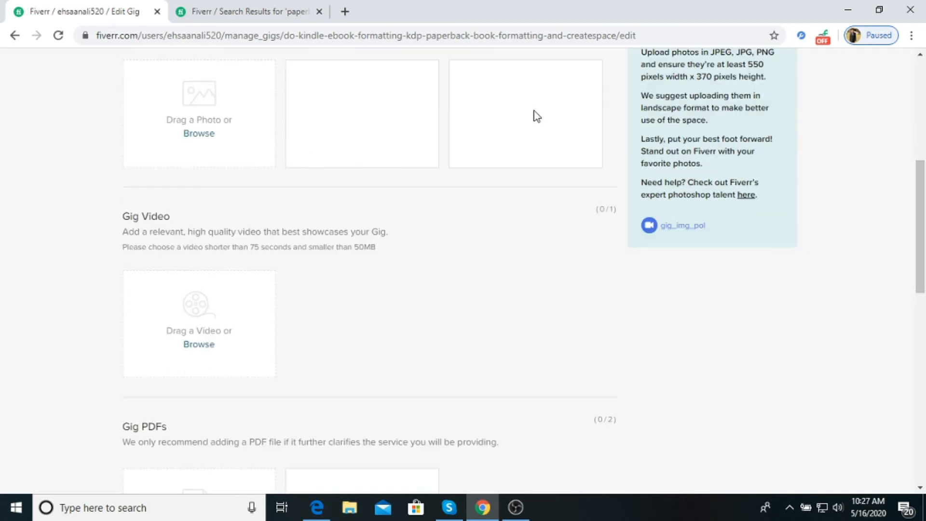
scroll(201, 244, "down", 2)
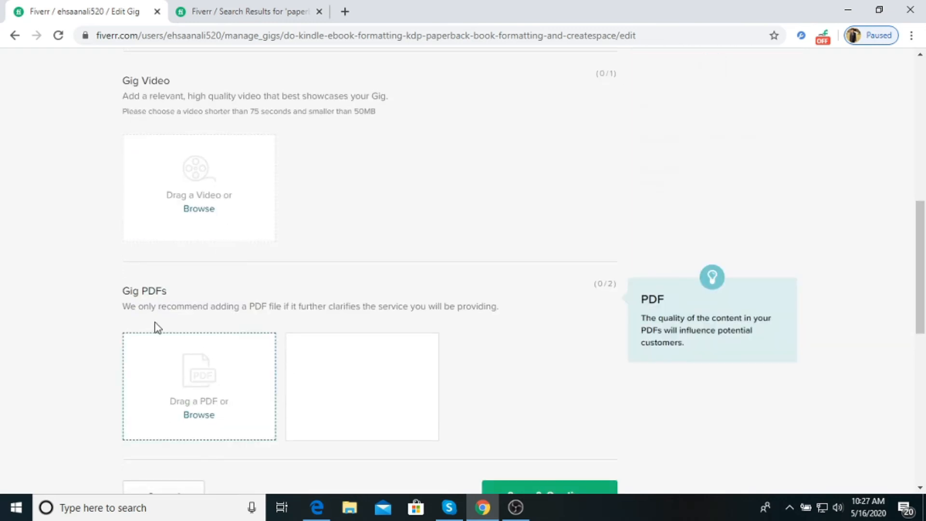
scroll(154, 325, "up", 5)
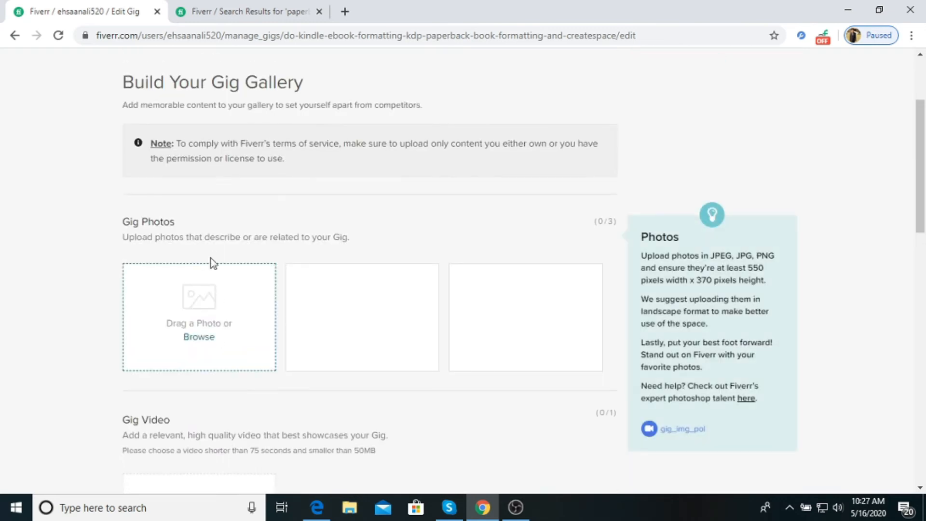
Step: Browse competitors' gig images in the Fiverr search results for paperback formatting
left_click(267, 14)
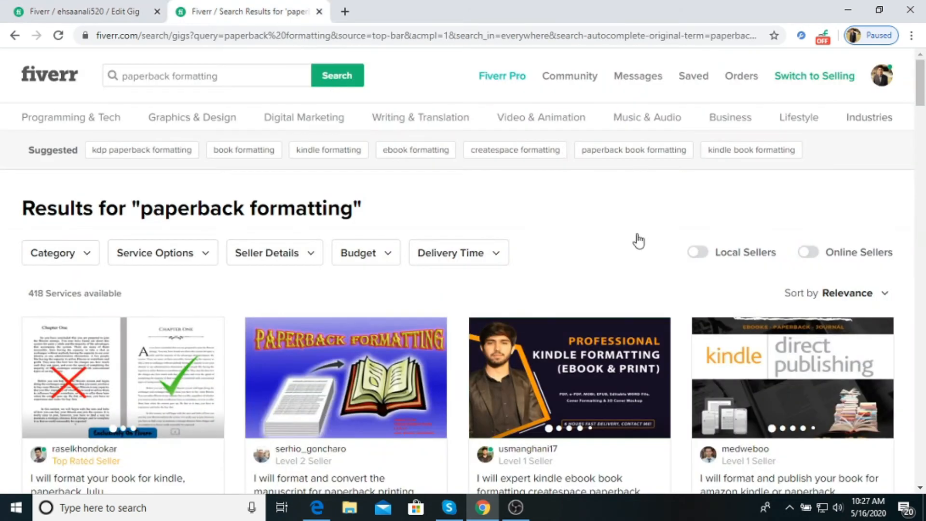
scroll(632, 239, "down", 3)
scroll(627, 234, "down", 10)
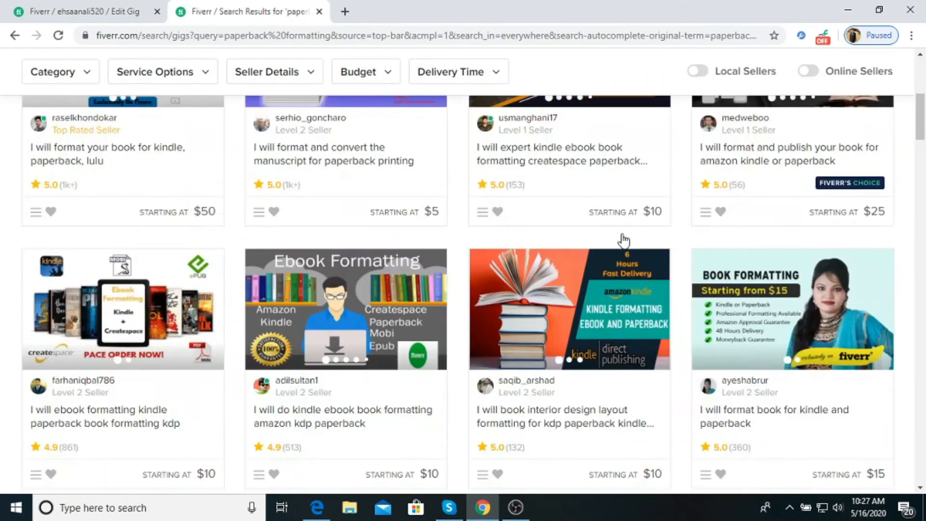
scroll(624, 238, "down", 3)
scroll(624, 239, "down", 4)
scroll(621, 238, "down", 1)
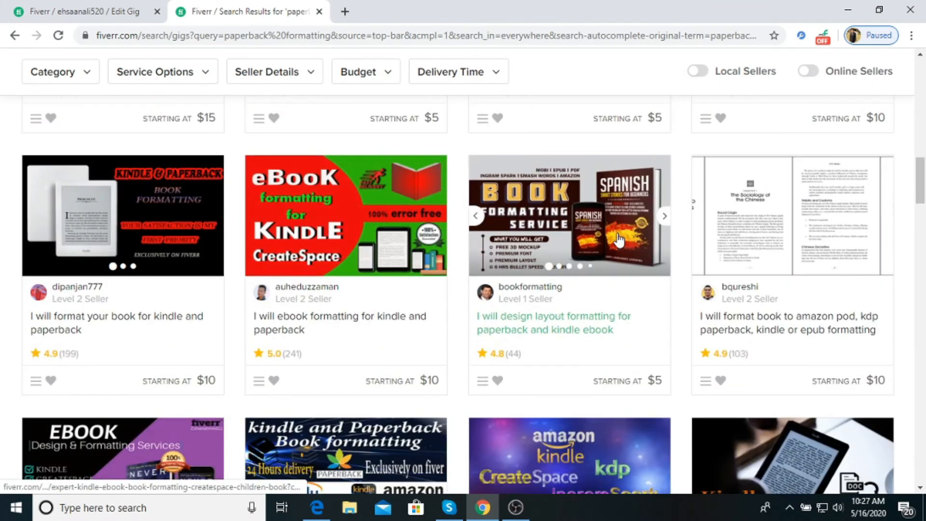
scroll(619, 238, "down", 5)
scroll(622, 236, "down", 4)
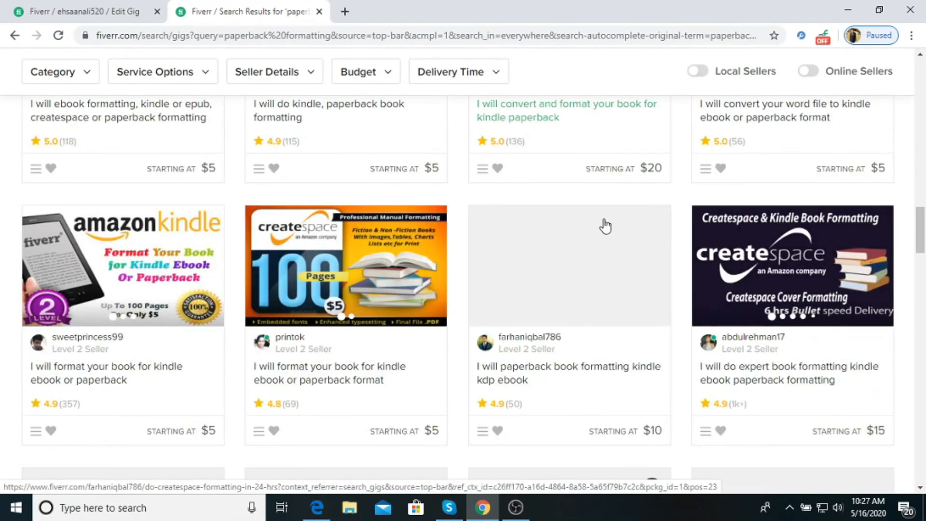
scroll(605, 225, "down", 4)
scroll(606, 224, "down", 4)
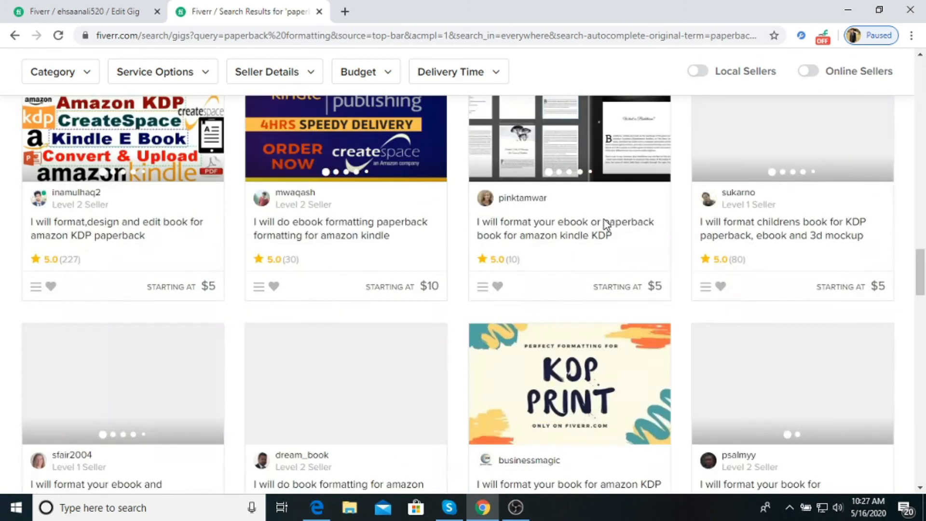
scroll(548, 170, "down", 5)
scroll(546, 168, "up", 9)
scroll(546, 168, "up", 15)
Step: Search Google for "conva" in a new browser tab and open the Canva website
left_click(345, 13)
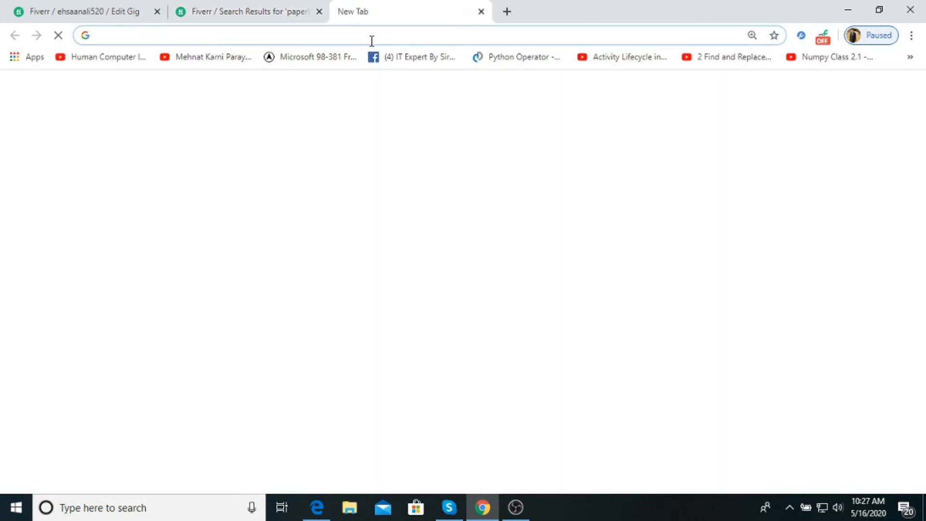
type("co")
key("Return")
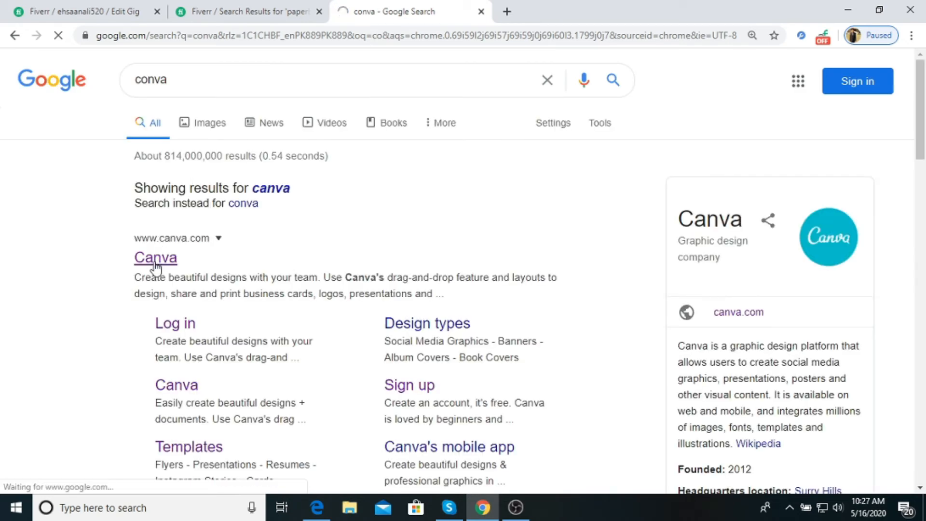
left_click(156, 260)
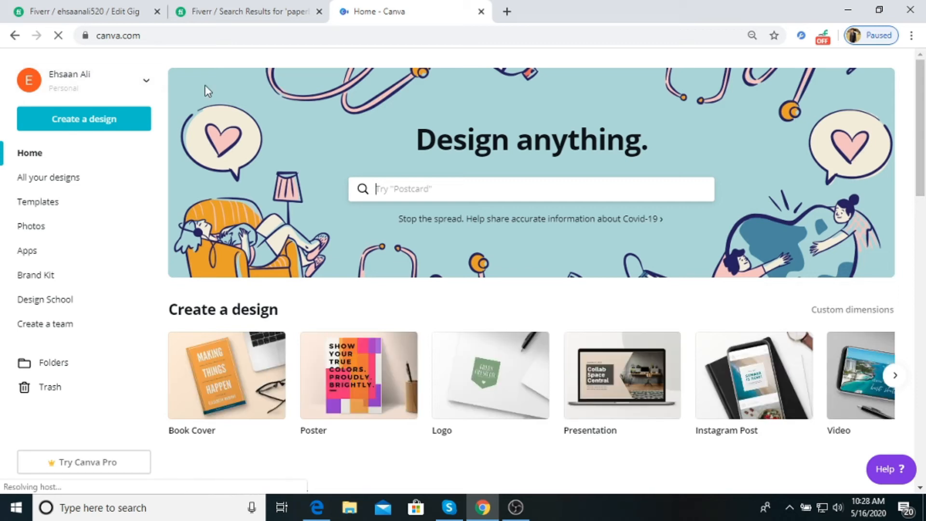
Step: Look over the competitors' gig thumbnails again and search Google for "fiverr image size" in a new tab
left_click(506, 9)
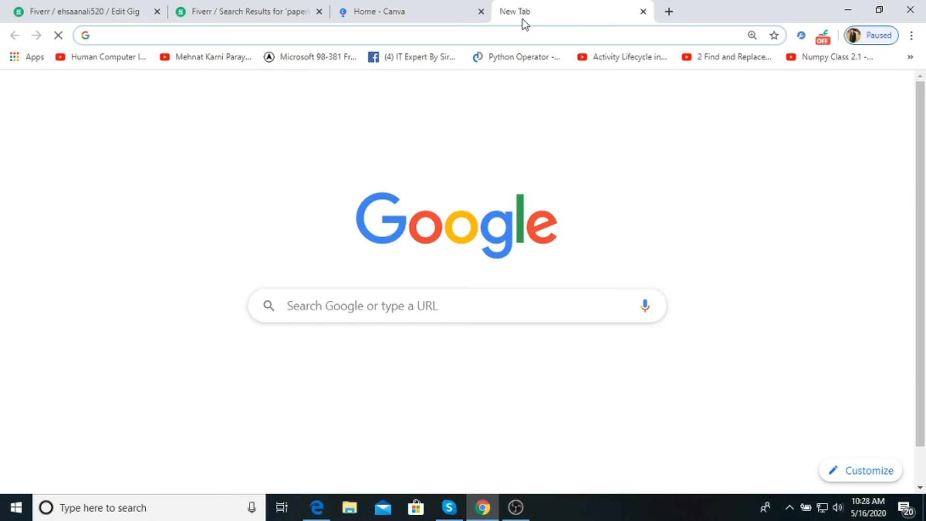
left_click(239, 7)
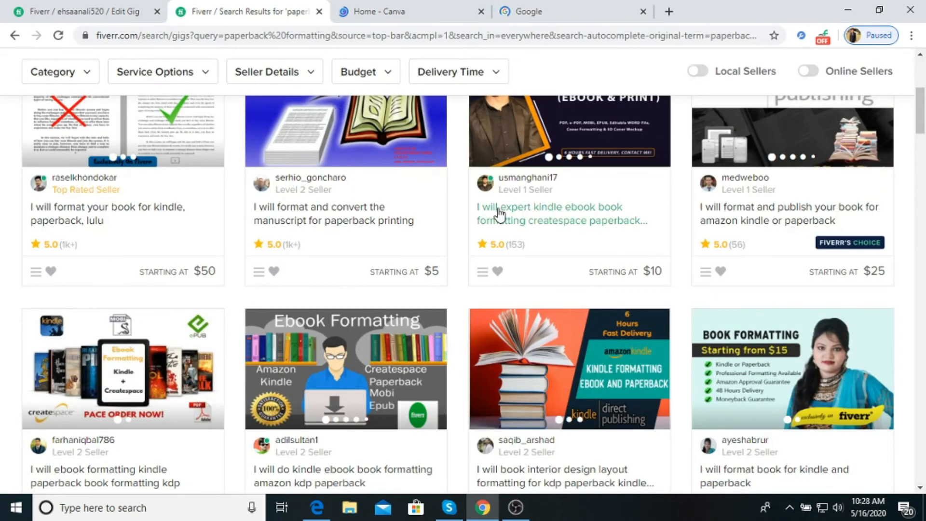
scroll(531, 159, "up", 2)
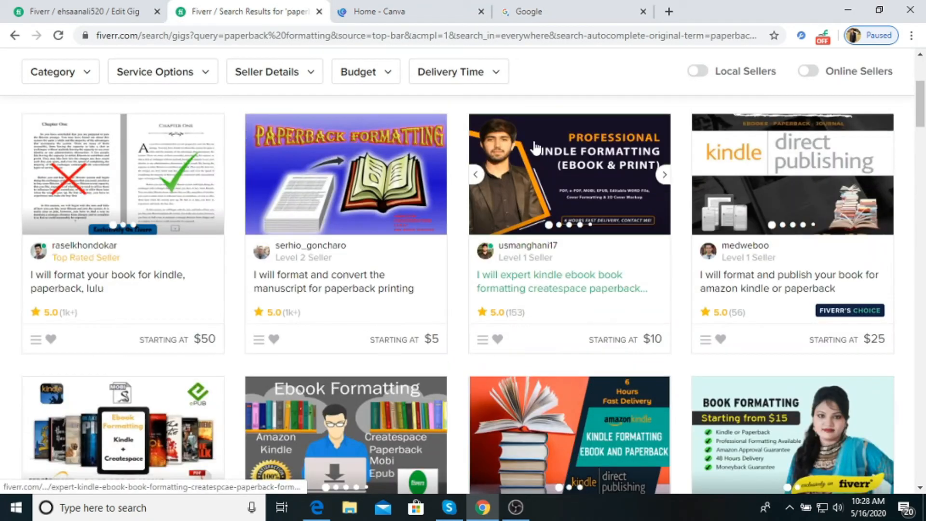
left_click(529, 11)
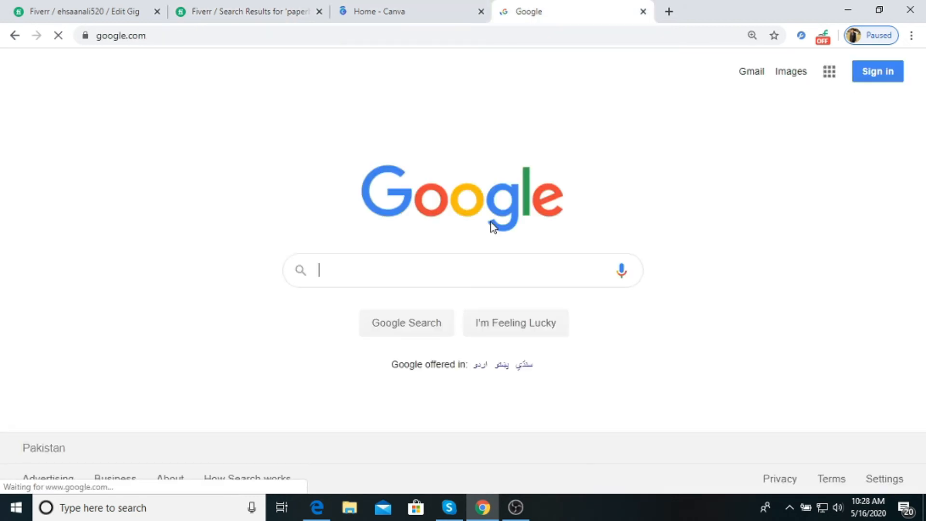
type("fiverr")
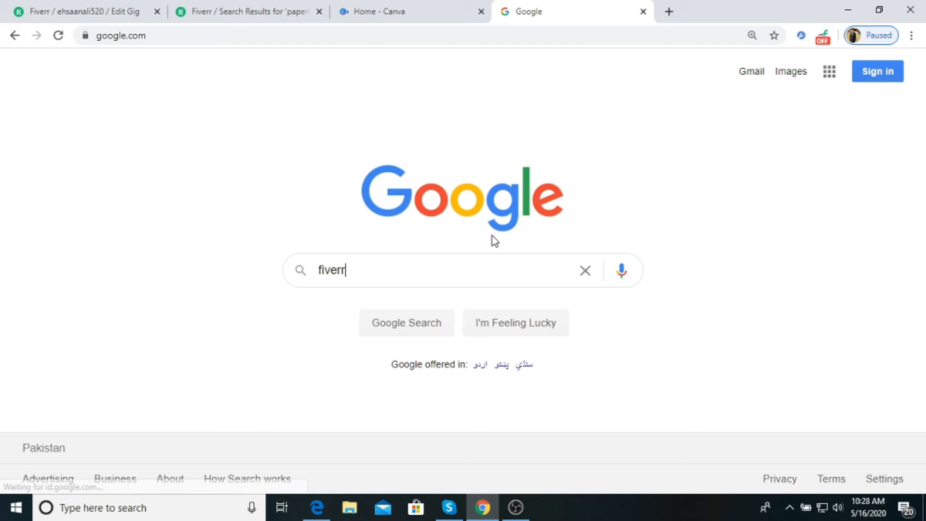
type(" image")
key("Down")
key("Return")
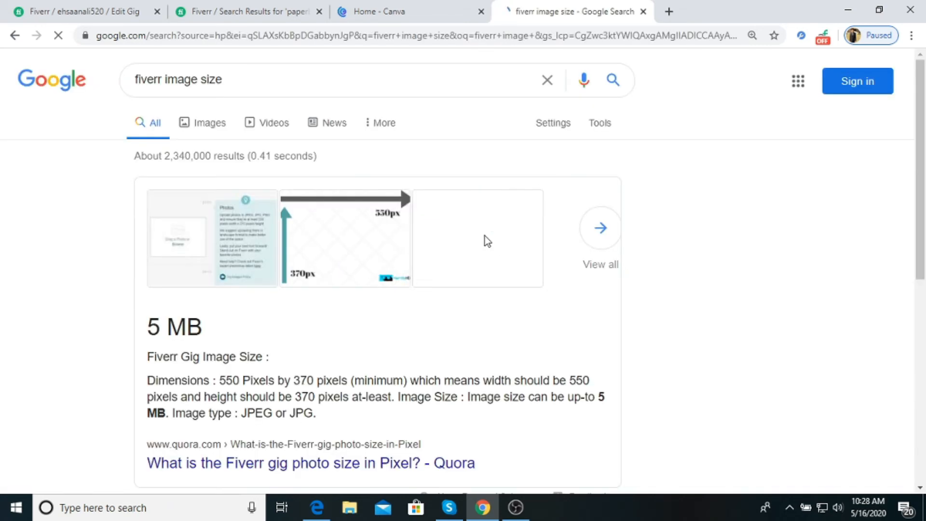
Step: Check the minimum gig image width and height given in Google's featured answer
scroll(480, 242, "down", 2)
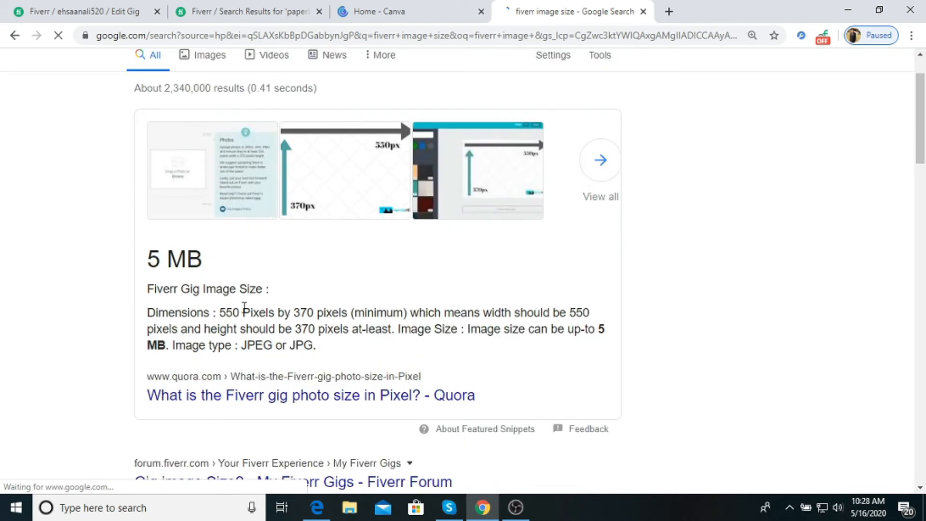
left_click_drag(234, 312, 220, 312)
mouse_move(302, 311)
left_mouse_down()
mouse_move(290, 312)
mouse_move(307, 312)
left_mouse_up()
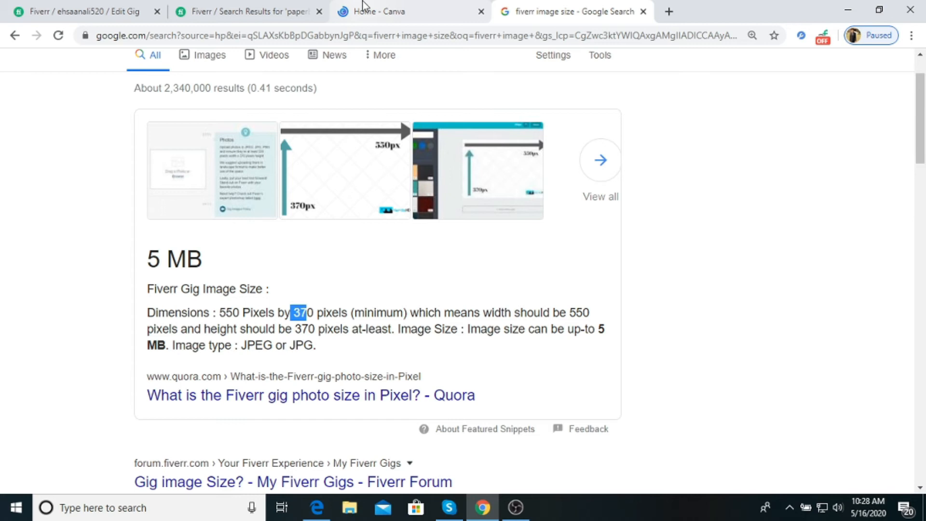
Step: Return to the Canva home page and create a custom-dimension design of 550 × 370 px
left_click(363, 9)
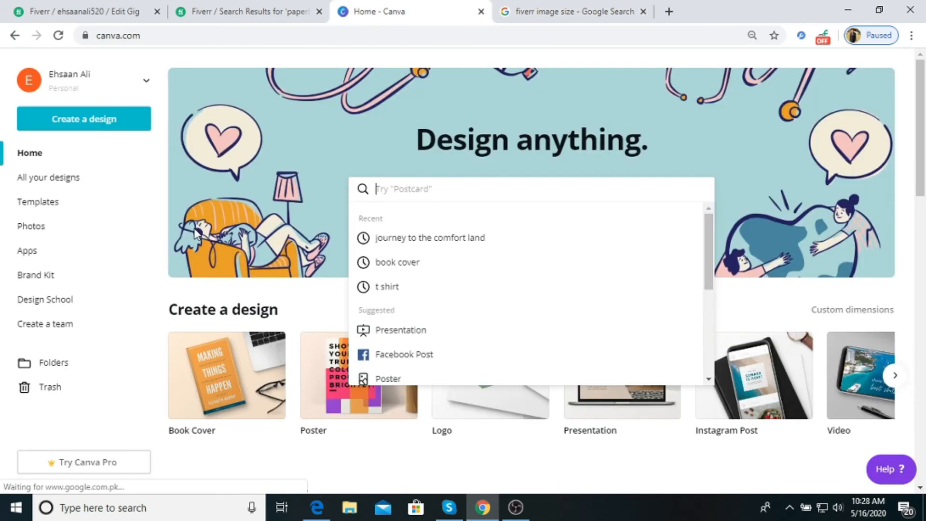
left_click(99, 148)
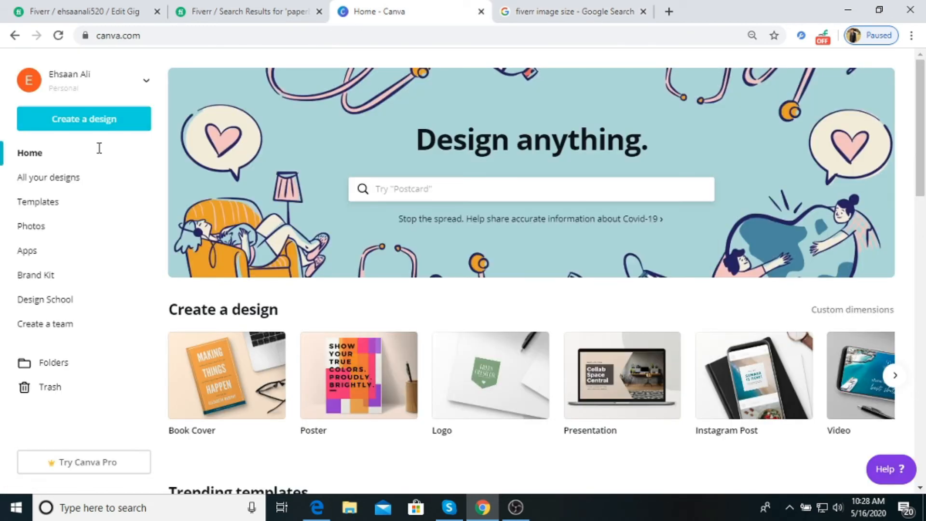
left_click(91, 121)
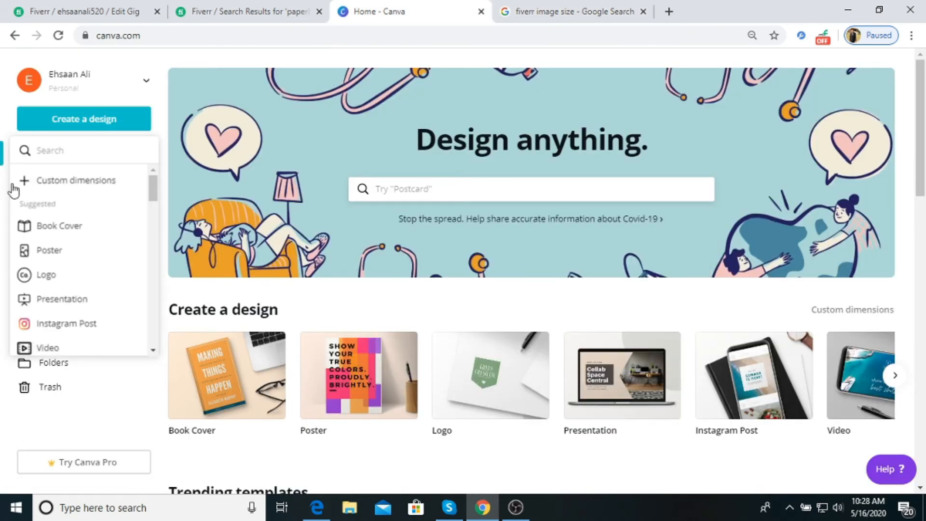
left_click(52, 185)
type("550")
left_click(120, 186)
type("370")
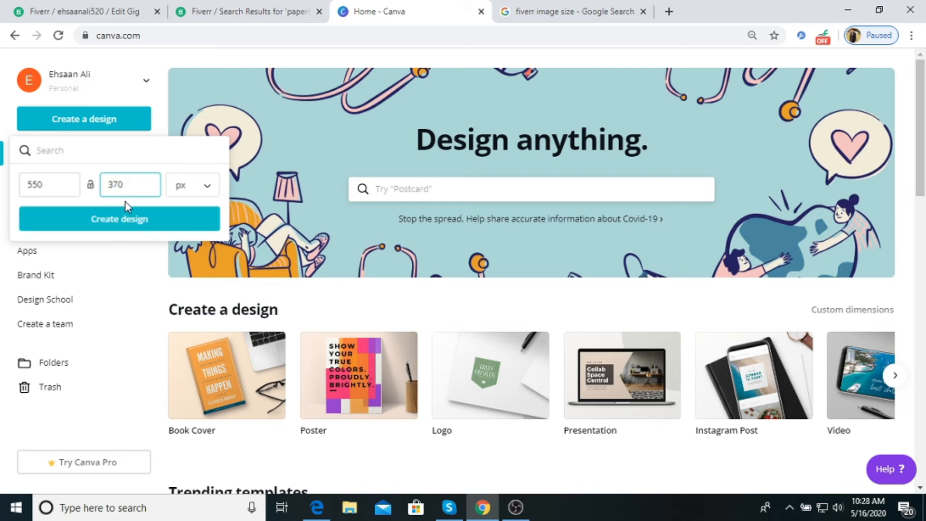
left_click(130, 219)
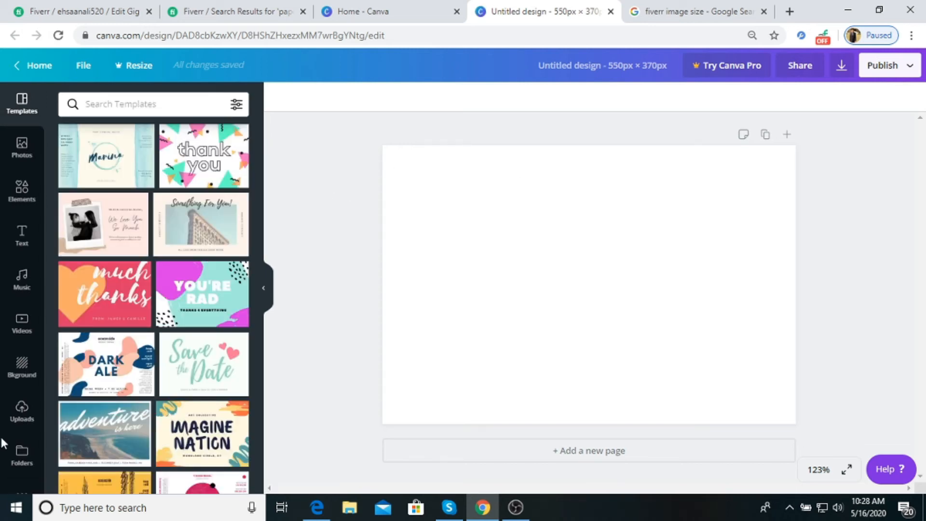
Step: Place the diamond airplane logo and the currency logo from the uploads side by side on the page and scale both down
left_click(20, 412)
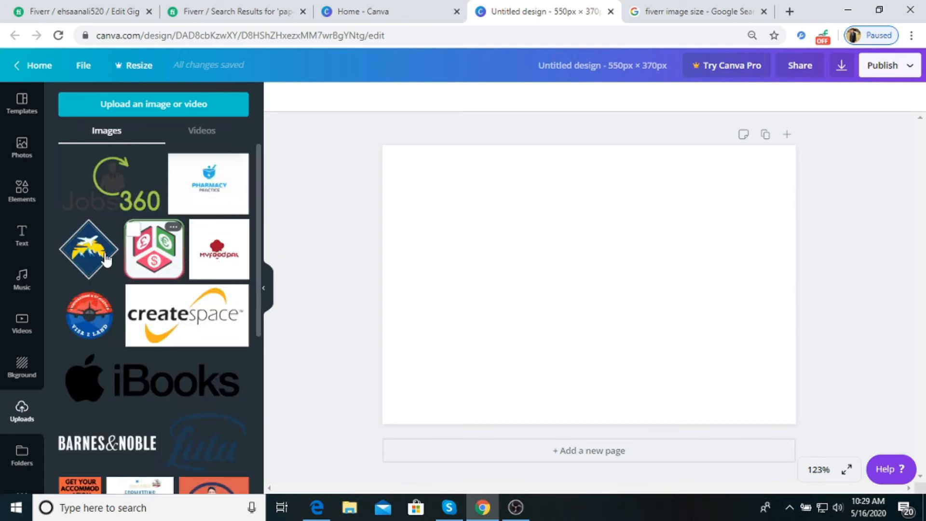
left_click_drag(91, 258, 441, 289)
left_click_drag(627, 299, 747, 226)
left_click_drag(486, 249, 582, 203)
left_click_drag(670, 241, 667, 254)
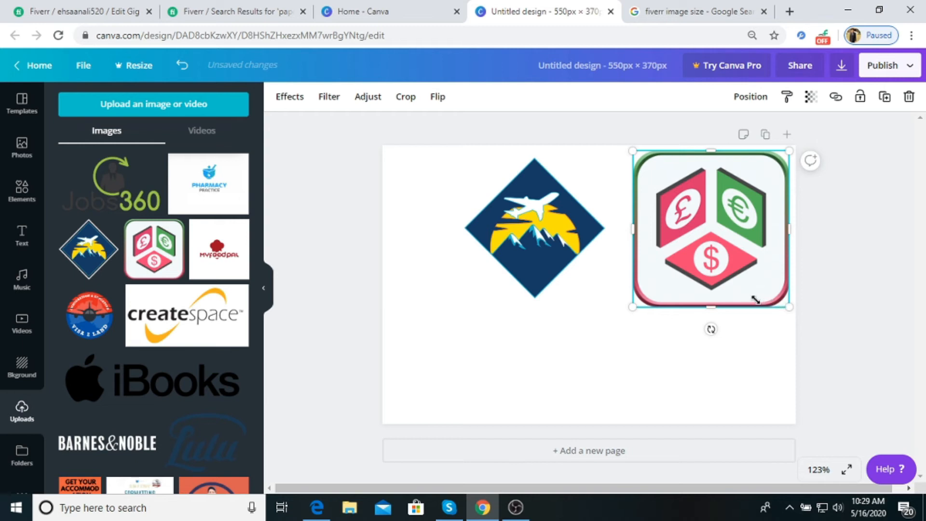
left_click_drag(755, 300, 734, 278)
left_click(571, 293)
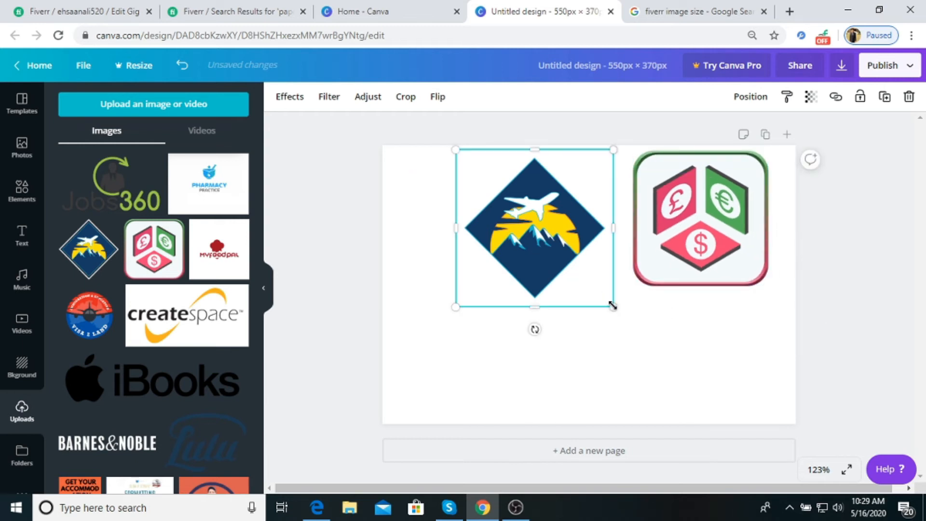
left_click_drag(605, 265, 601, 256)
left_click_drag(549, 230, 564, 233)
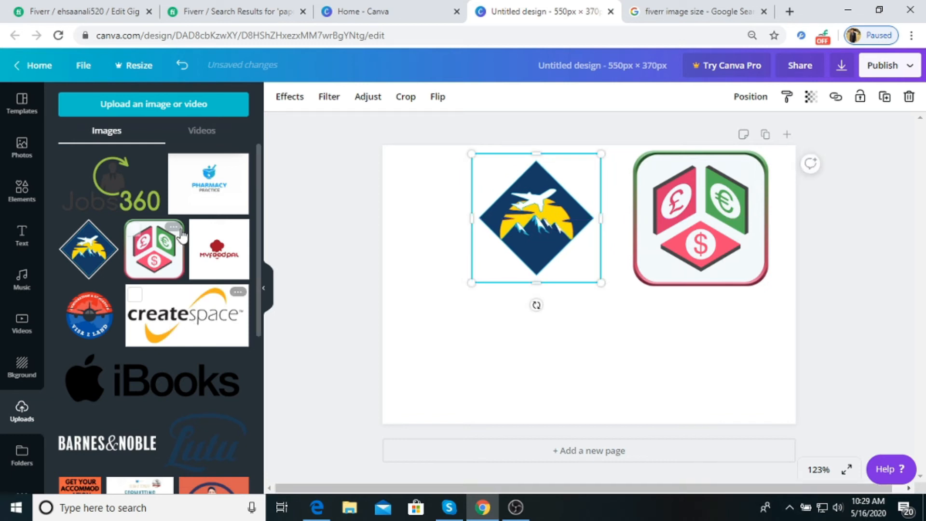
Step: Add the MyFoodPal logo at reduced size below the currency logo, and delete all three logos from the page
left_click(197, 203)
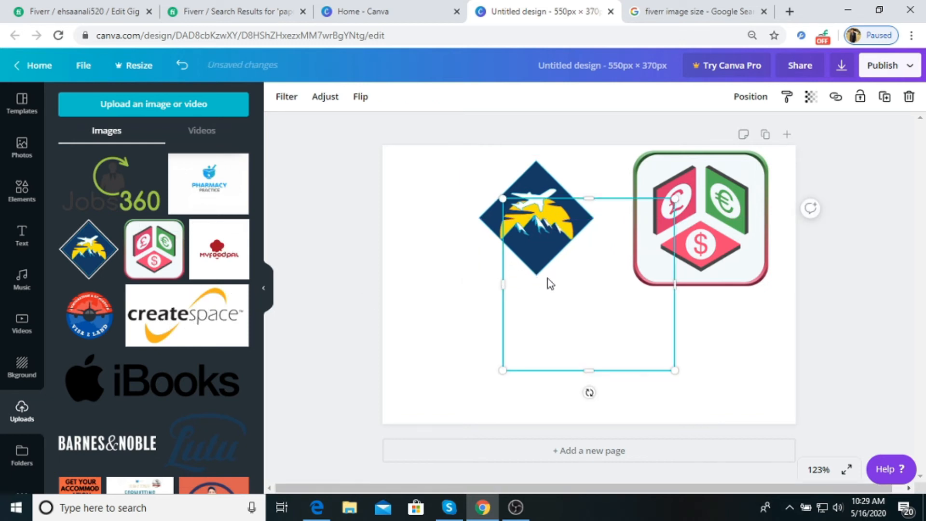
left_click_drag(524, 207, 556, 265)
left_click_drag(634, 328, 731, 365)
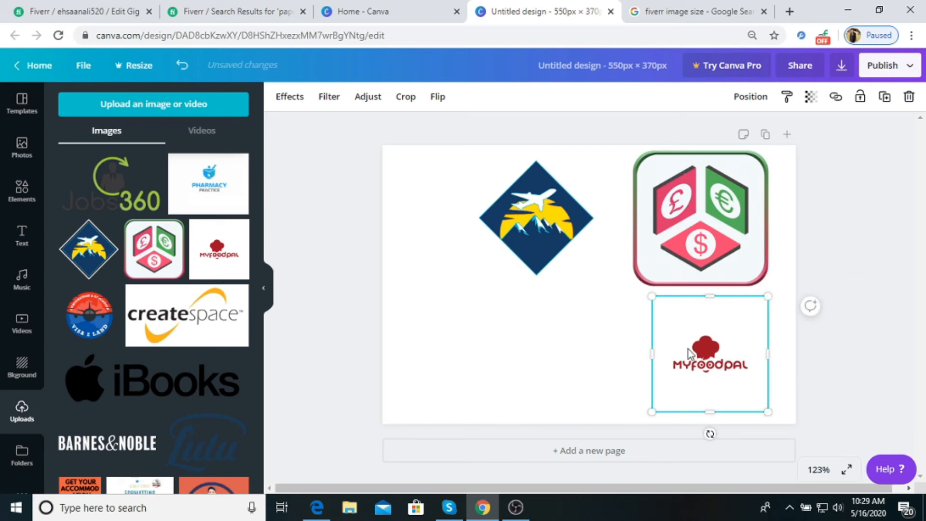
key("Delete")
key("Delete")
key("Delete")
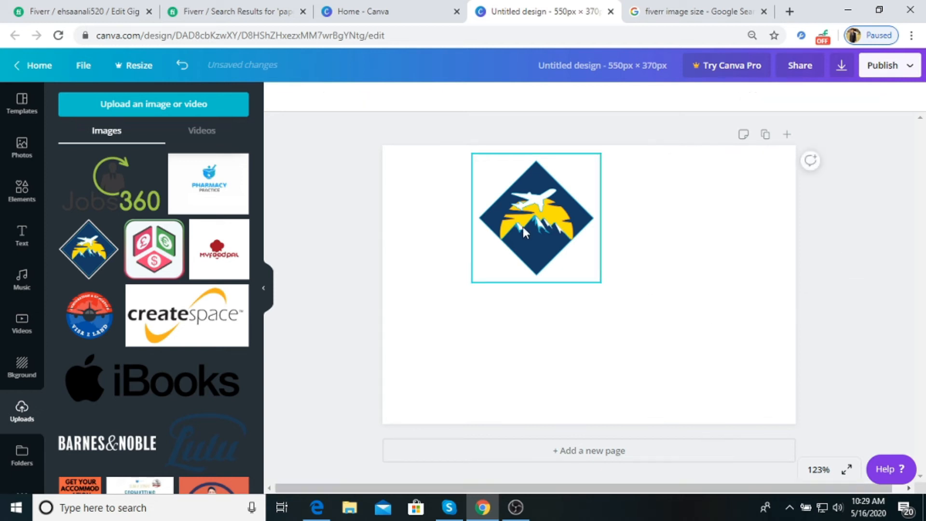
Step: Find the black tablet image in the uploads, add it to the page, delete the duplicate copy and position the tablet near the centre
scroll(166, 316, "down", 7)
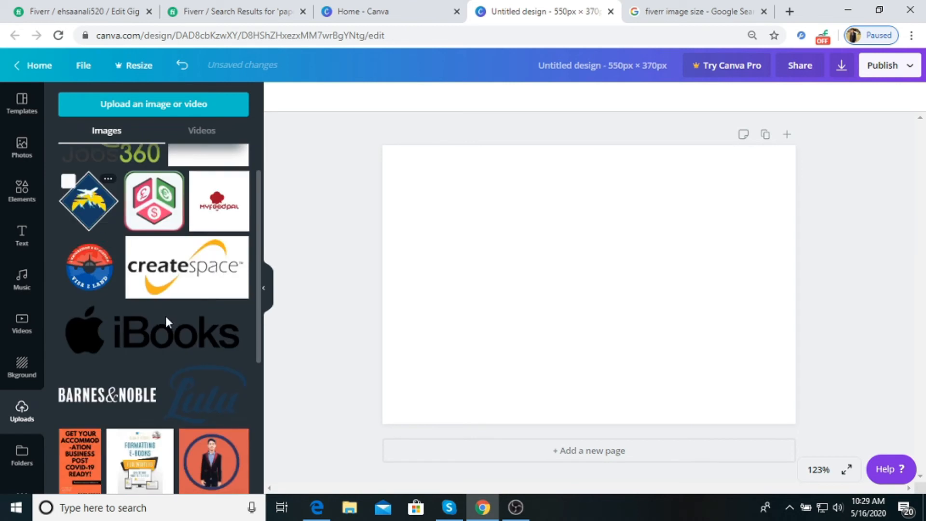
scroll(167, 381, "down", 10)
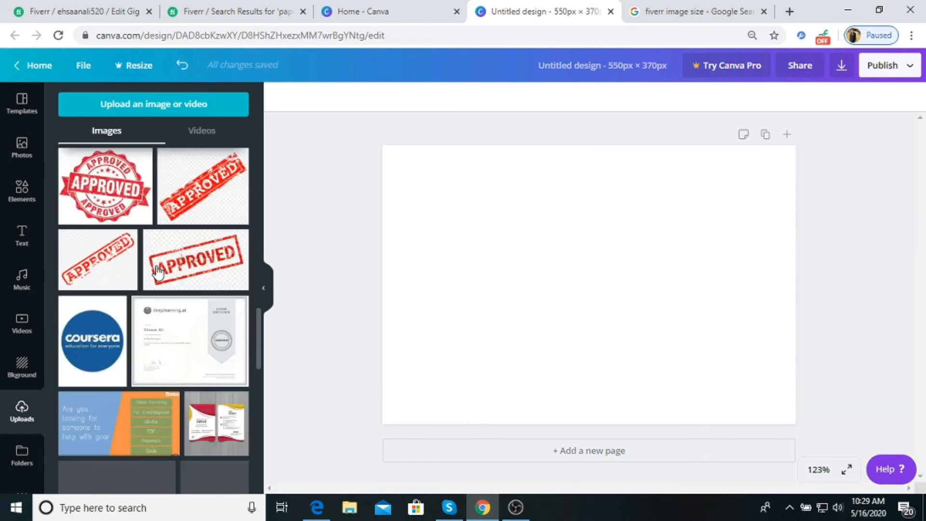
scroll(163, 279, "down", 1)
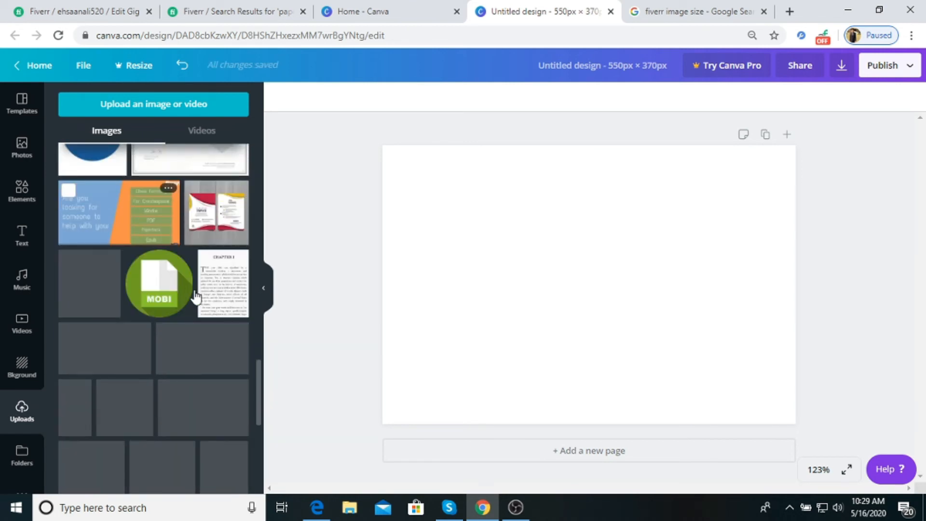
scroll(204, 316, "down", 9)
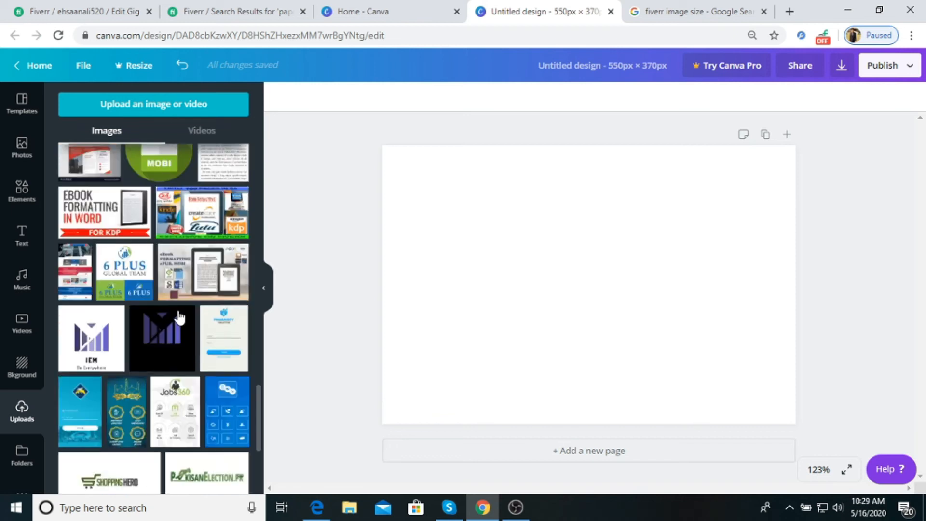
scroll(181, 313, "down", 2)
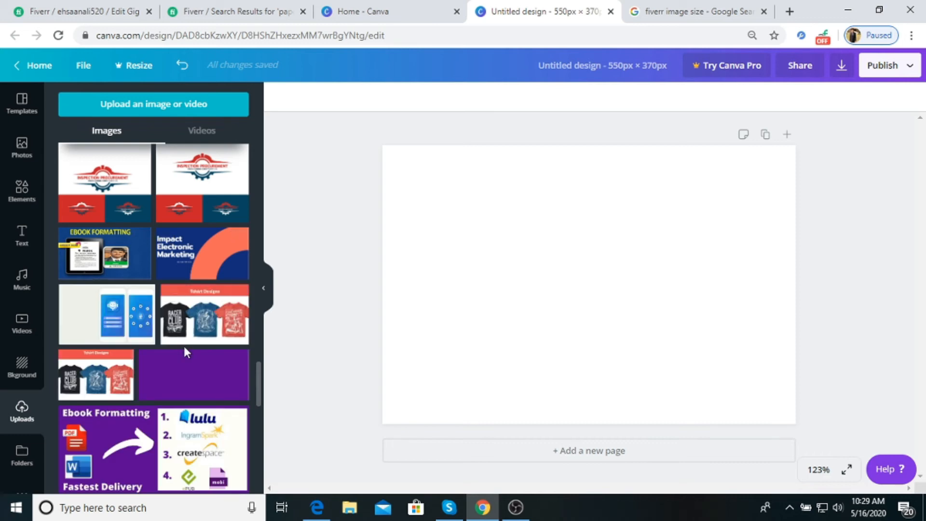
scroll(184, 345, "down", 8)
left_click(83, 290)
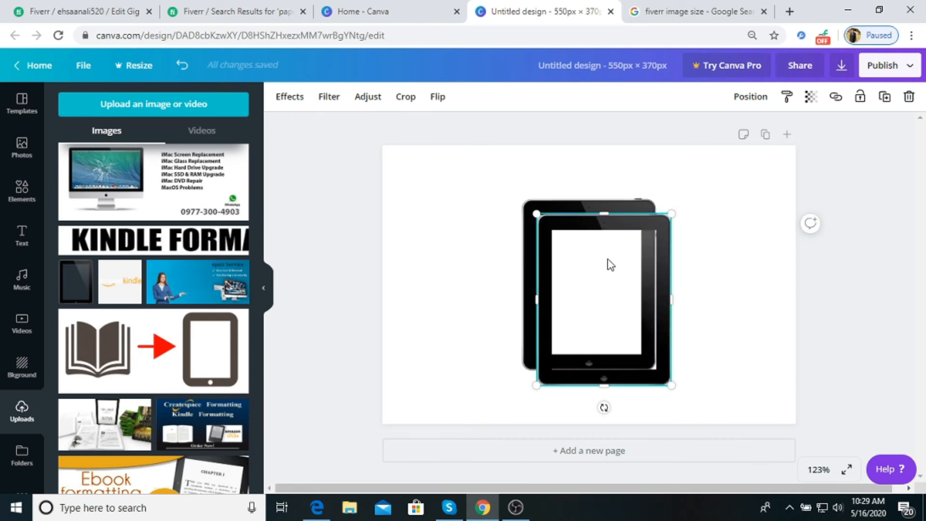
key("Delete")
left_click_drag(540, 202, 528, 202)
left_click(478, 257)
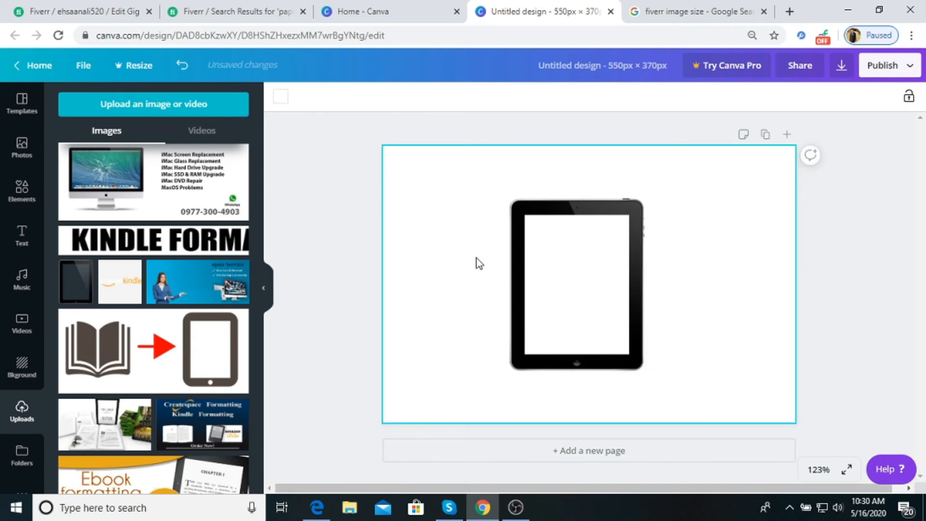
Step: Try the uploaded iMac Repair image enlarged over the page, and delete it again
scroll(173, 251, "up", 2)
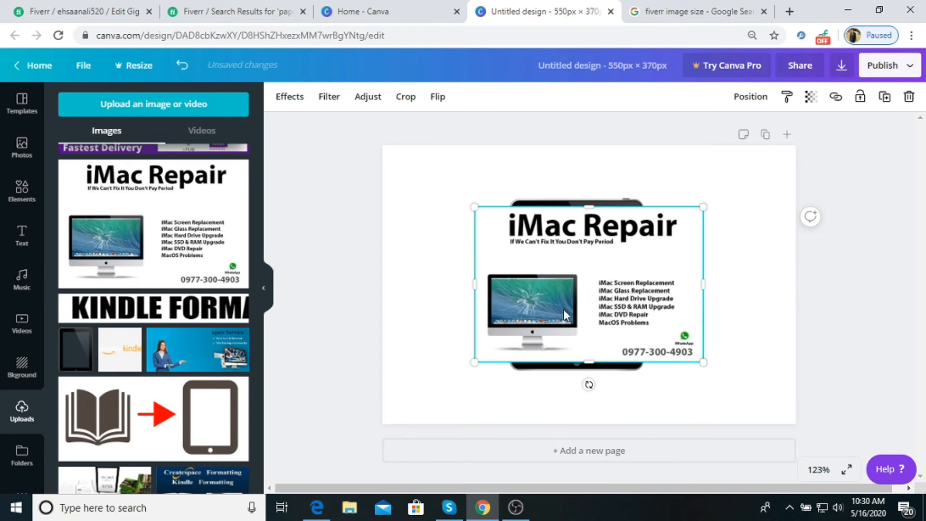
left_click_drag(510, 293, 422, 219)
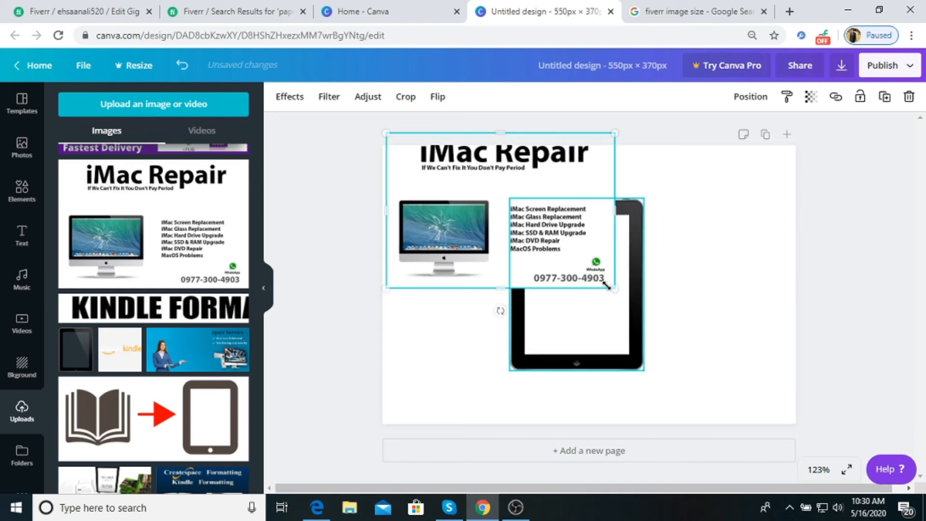
left_click_drag(721, 344, 779, 386)
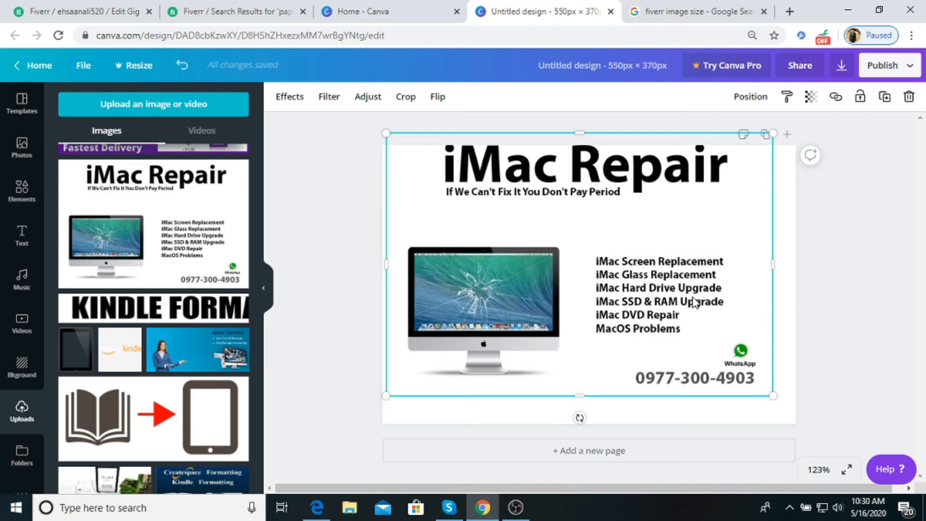
key("Delete")
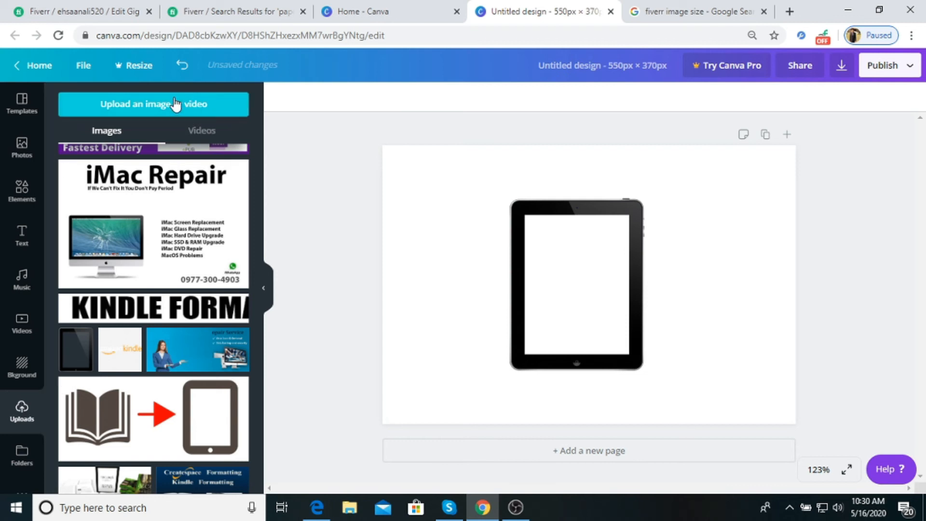
left_click(197, 104)
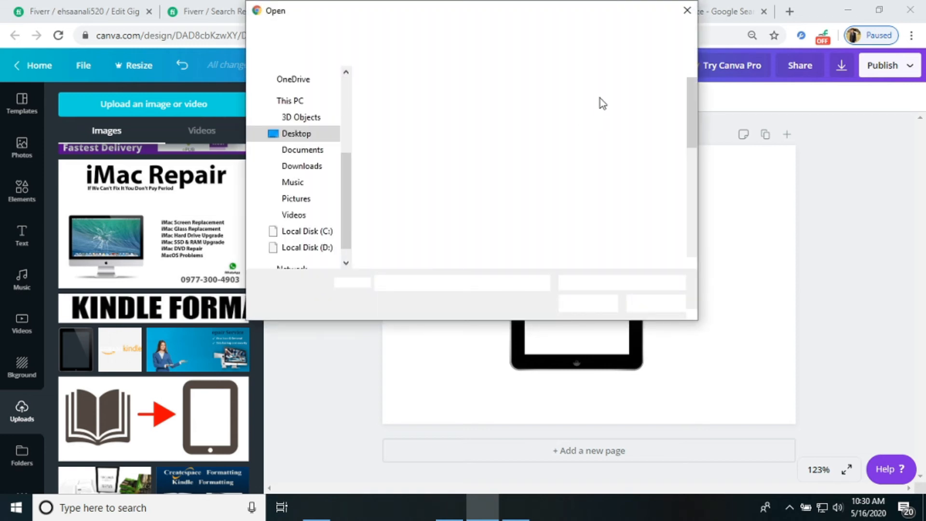
key("Escape")
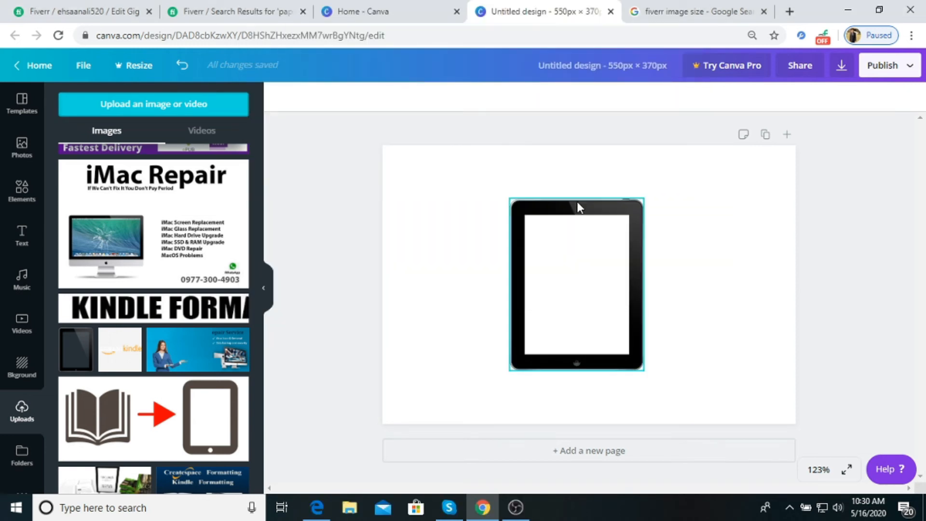
Step: Move the tablet lower on the page to leave room for a title above it
left_click_drag(577, 204, 595, 238)
left_click(302, 304)
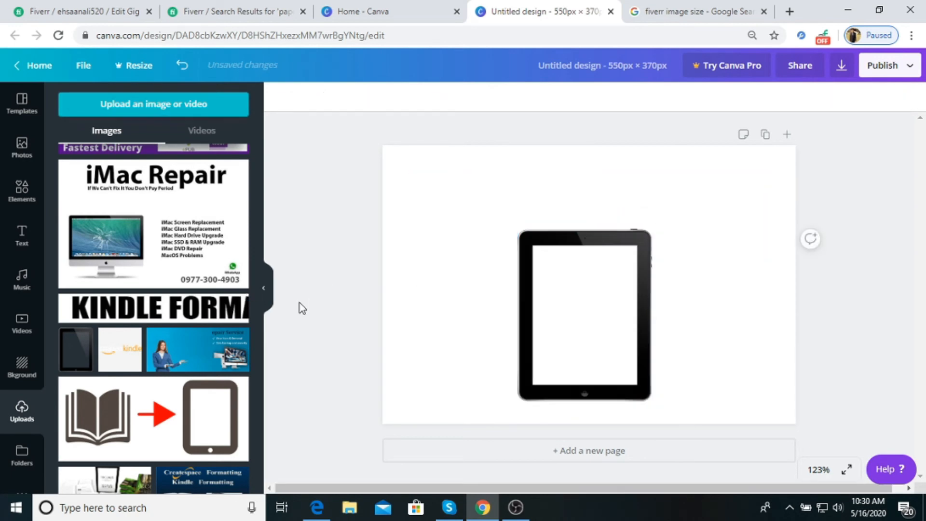
scroll(186, 367, "down", 5)
scroll(186, 367, "down", 8)
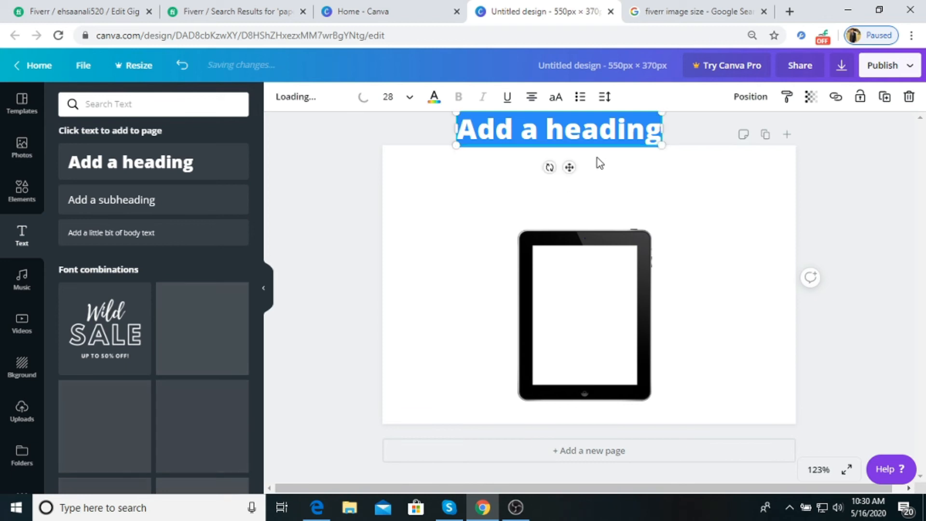
Step: Try a default text heading above the tablet and delete it
left_click_drag(570, 170, 575, 210)
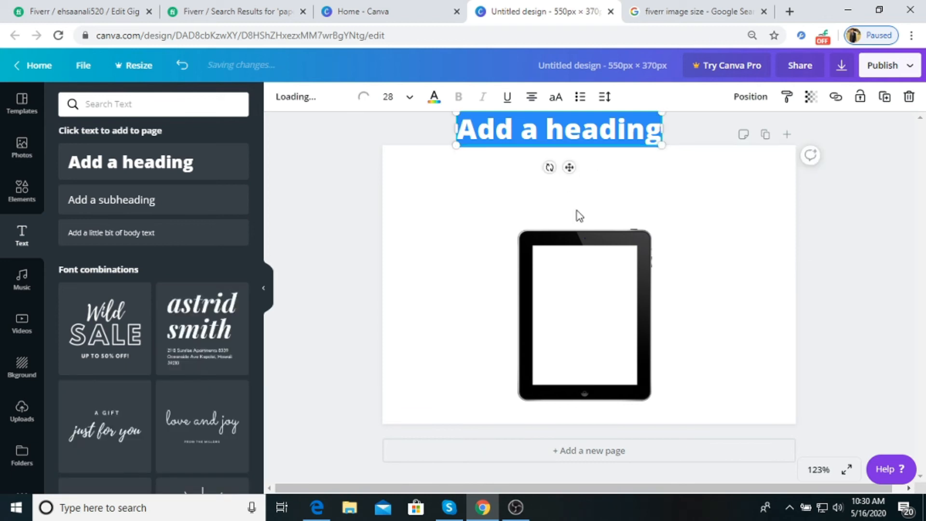
double_click(589, 168)
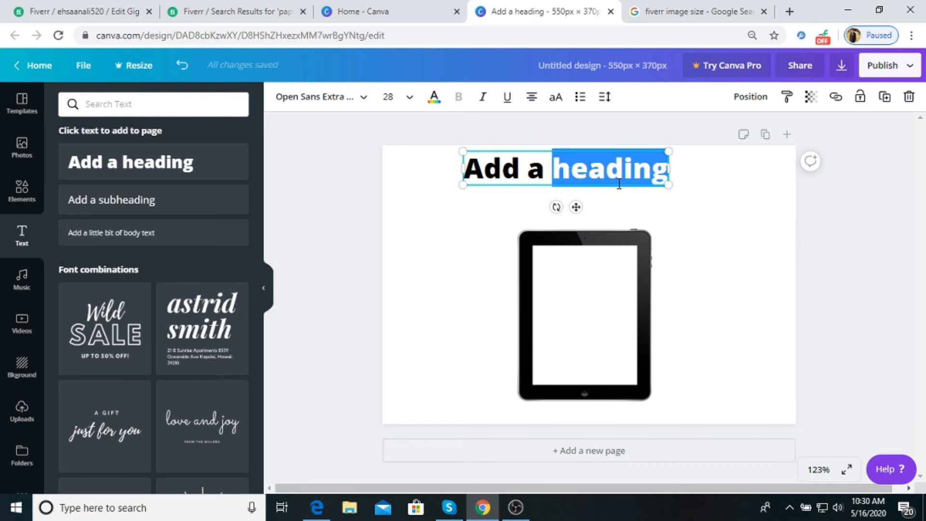
key("Delete")
Step: Add the uploaded yellow "FORMATTING EBOOK FOR KINDLE" banner, stretch it across the page's full width at the top, and move the tablet below it
left_click(24, 412)
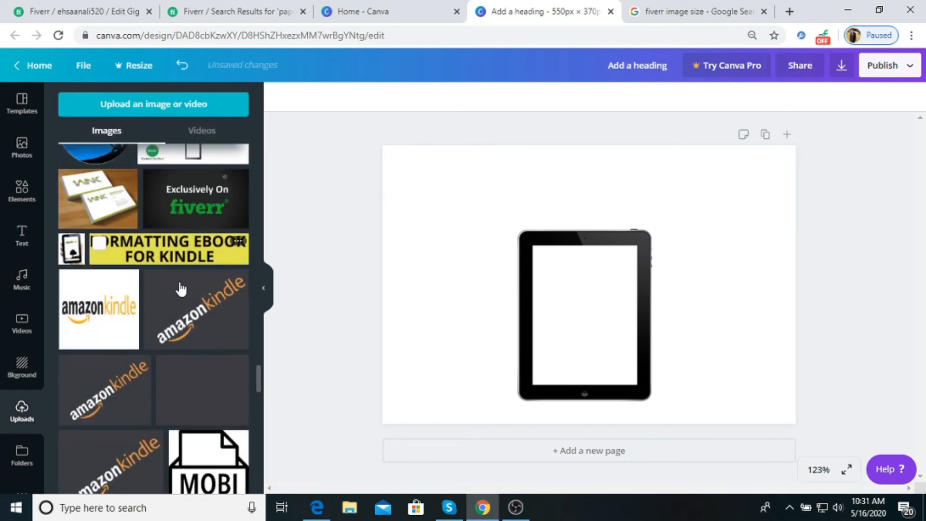
left_click(187, 256)
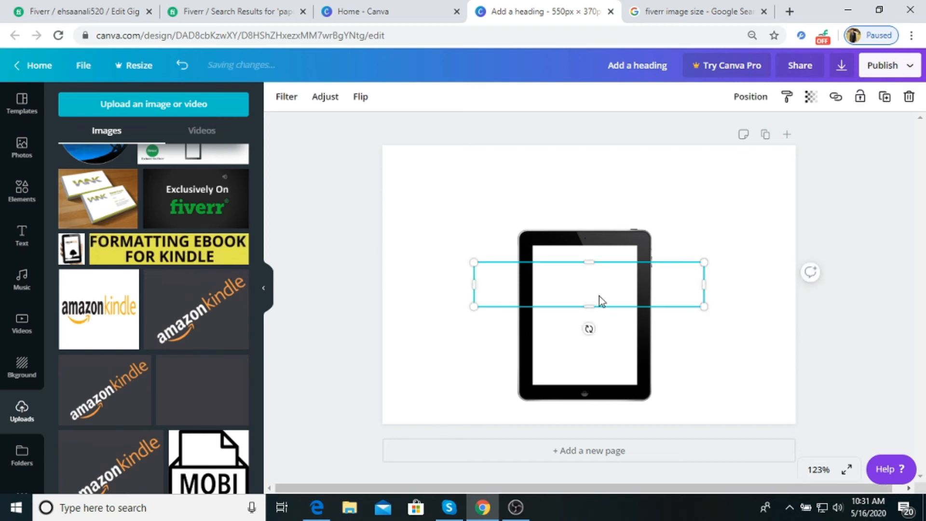
left_click_drag(598, 287, 512, 178)
left_click_drag(611, 195, 793, 229)
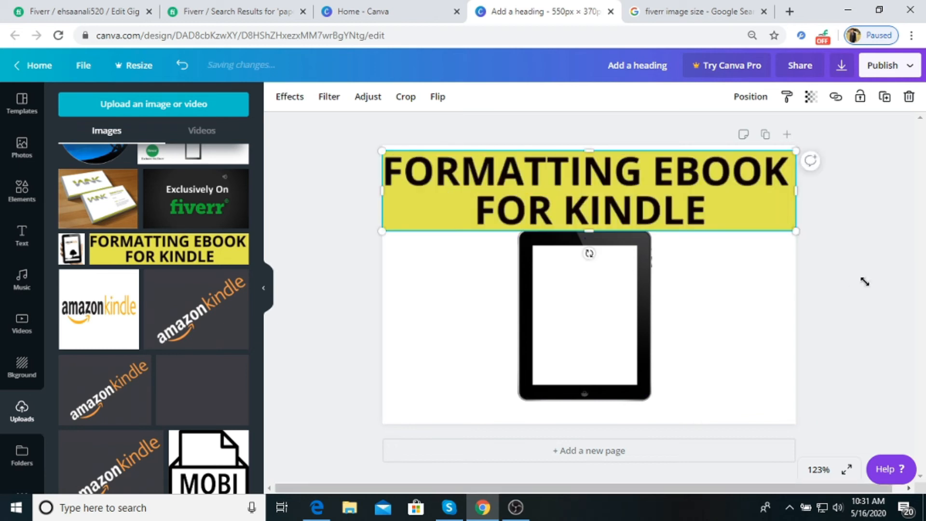
left_click(329, 354)
mouse_move(582, 255)
left_mouse_down()
mouse_move(576, 265)
mouse_move(580, 255)
left_mouse_up()
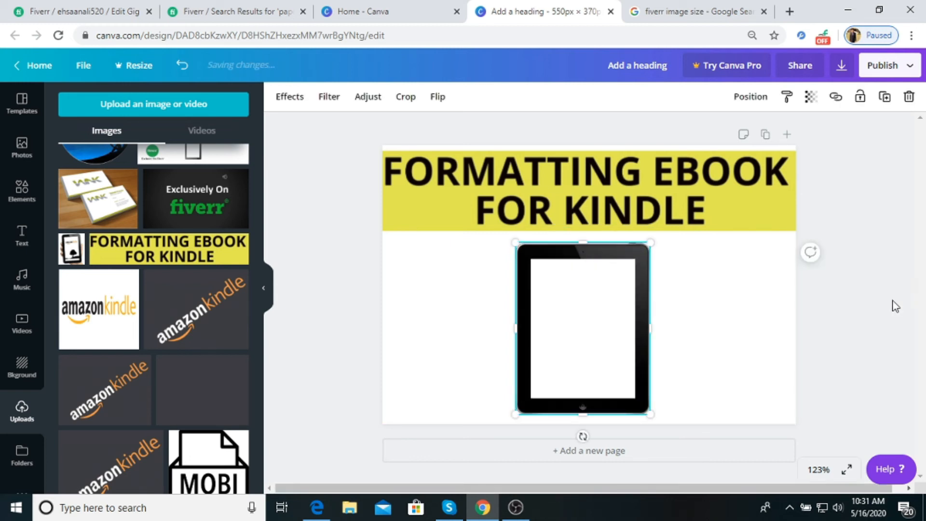
left_click(899, 306)
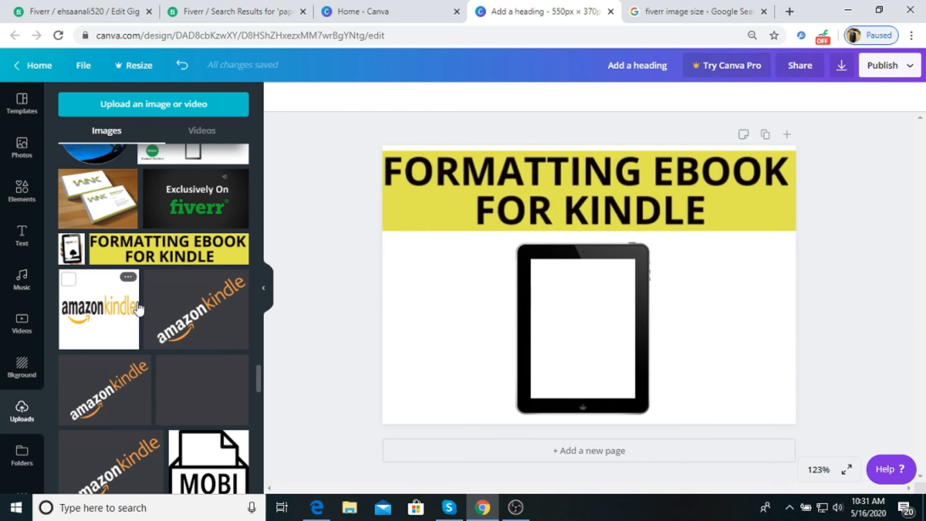
Step: Add the uploaded "CHAPTER I" book page image and fit it inside the tablet's blank screen
scroll(138, 309, "up", 15)
scroll(138, 309, "down", 4)
scroll(138, 309, "up", 7)
scroll(138, 309, "up", 5)
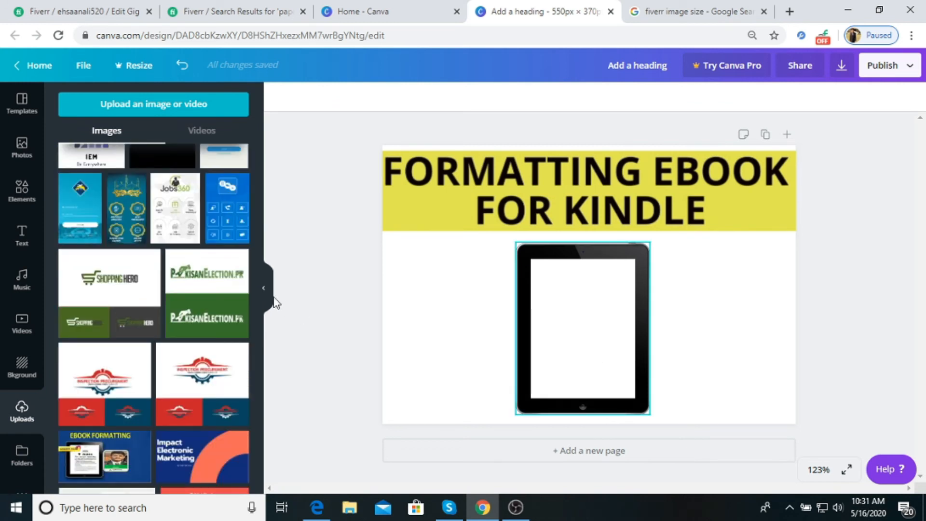
scroll(209, 279, "up", 10)
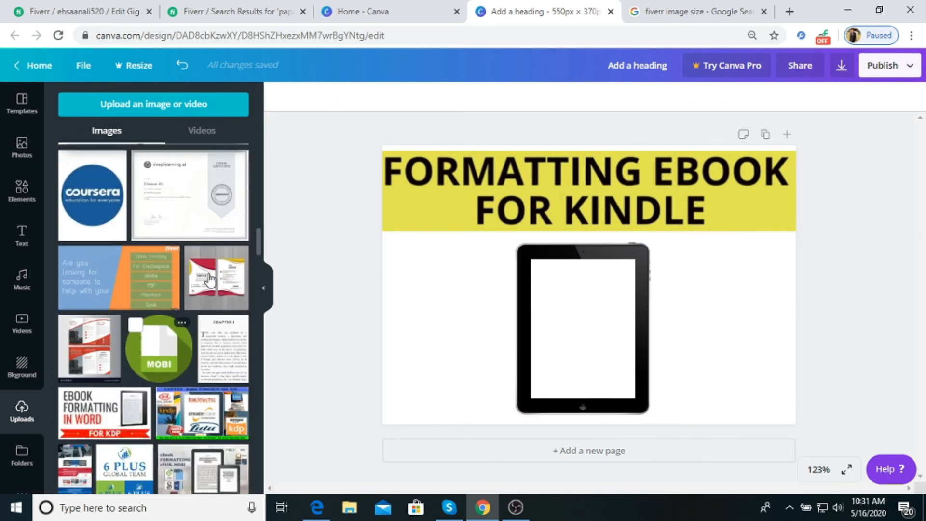
left_click(223, 363)
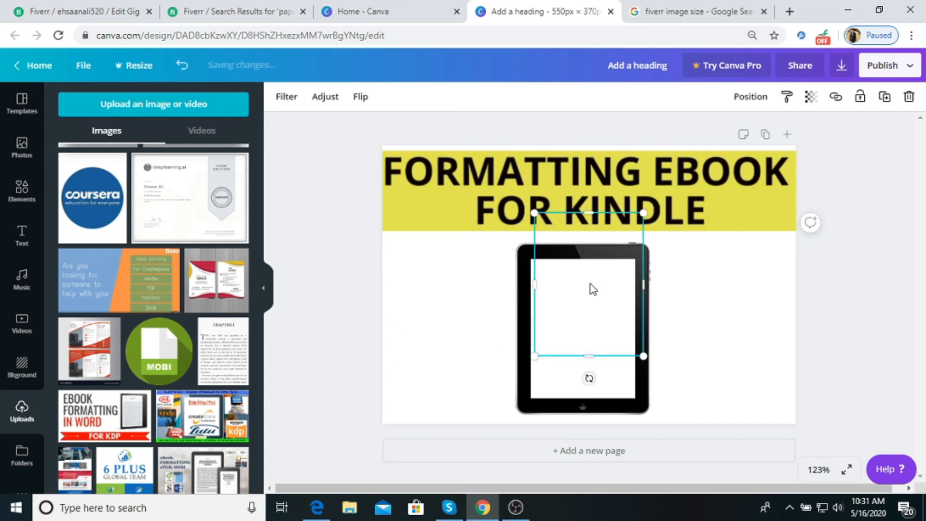
left_click_drag(593, 328, 592, 329)
left_click(670, 279)
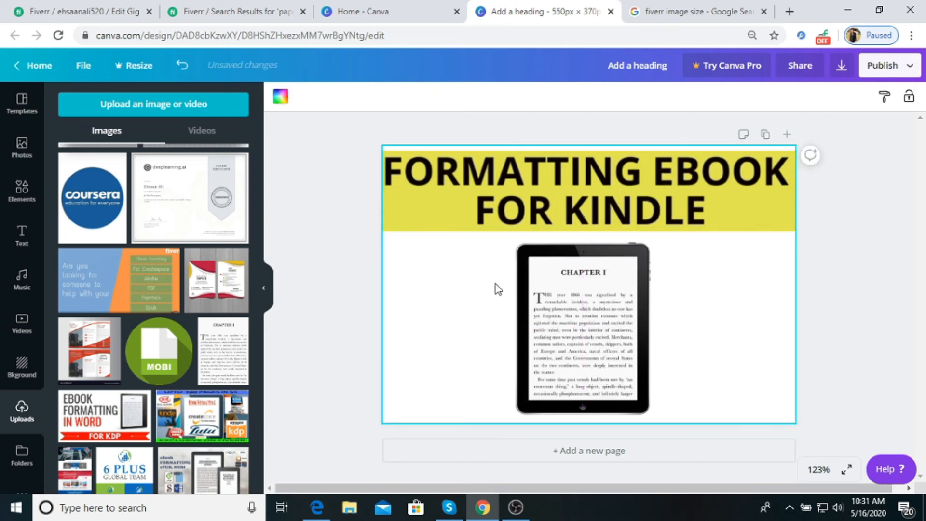
Step: Add the uploaded createspace and Lulu logos, shrunk to fit on either side of the tablet, with Lulu on its left
scroll(114, 356, "down", 2)
scroll(128, 258, "up", 10)
scroll(110, 250, "up", 12)
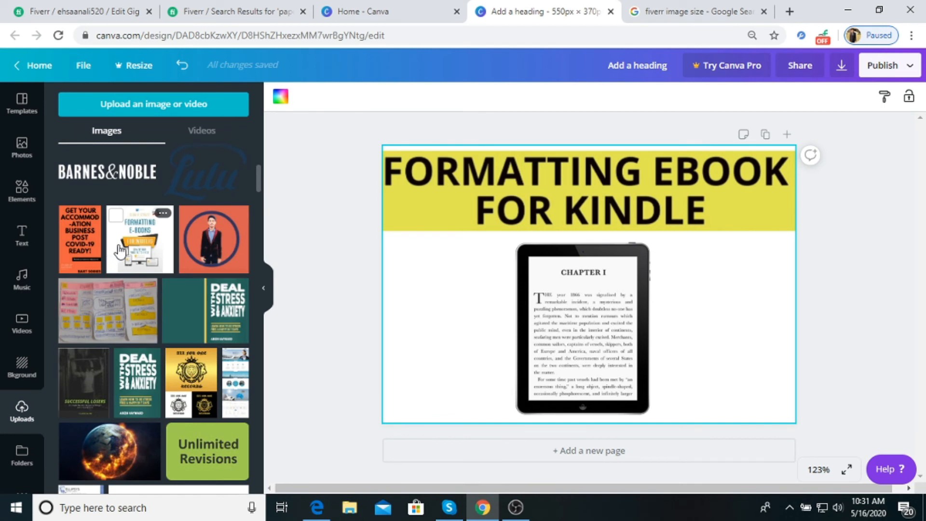
scroll(120, 250, "up", 3)
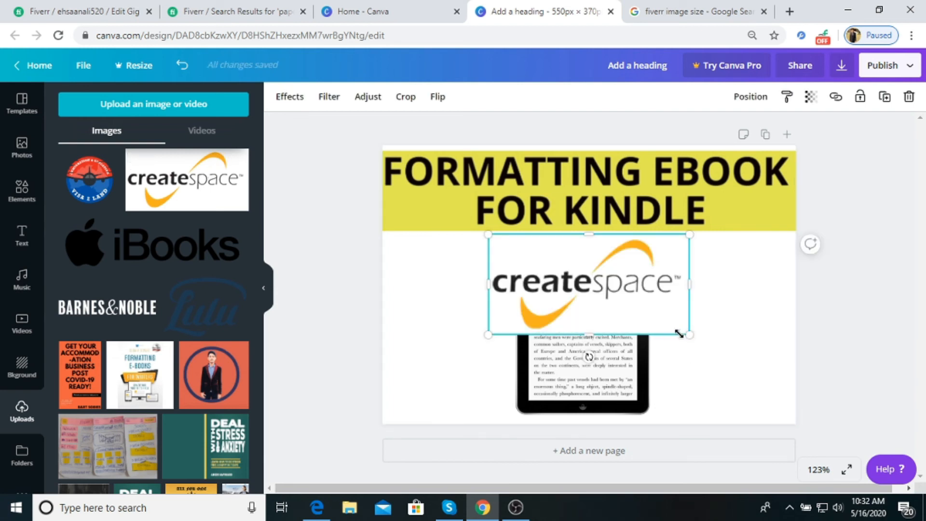
left_click_drag(622, 312, 735, 273)
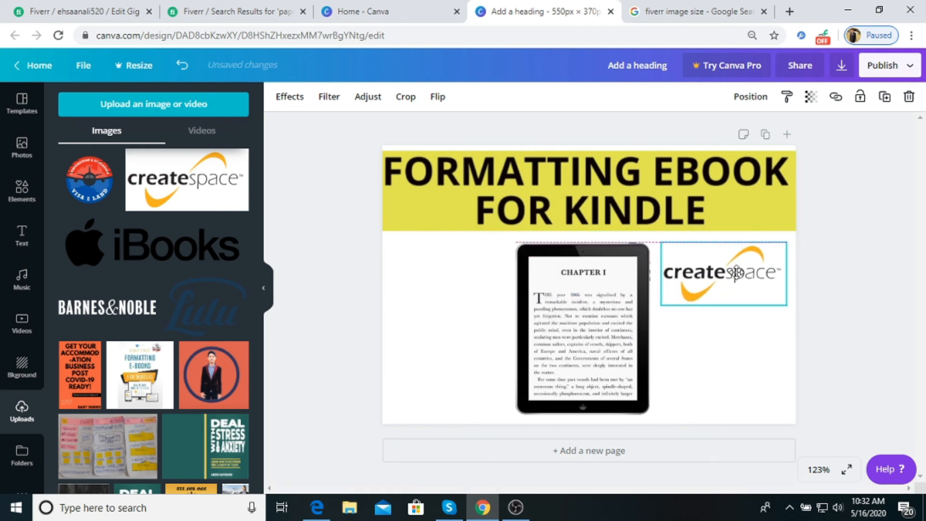
left_click(844, 332)
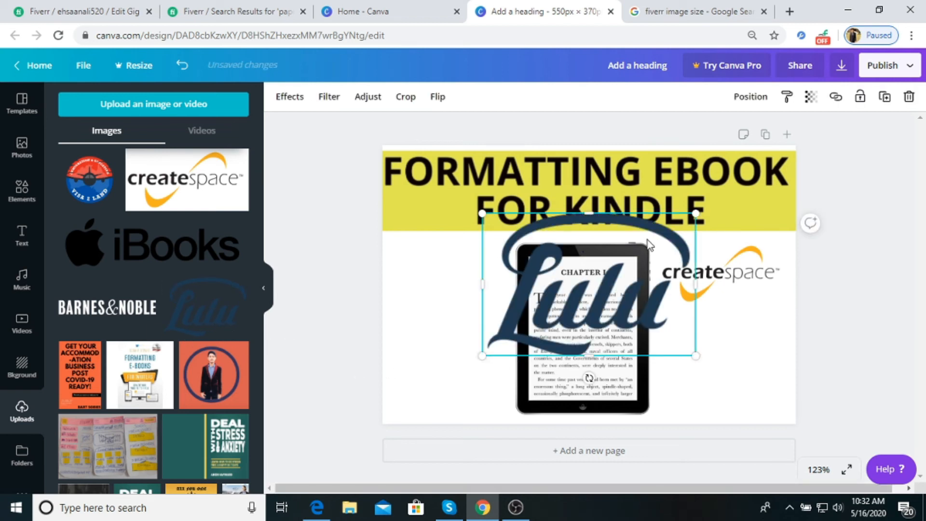
left_click_drag(695, 212, 430, 257)
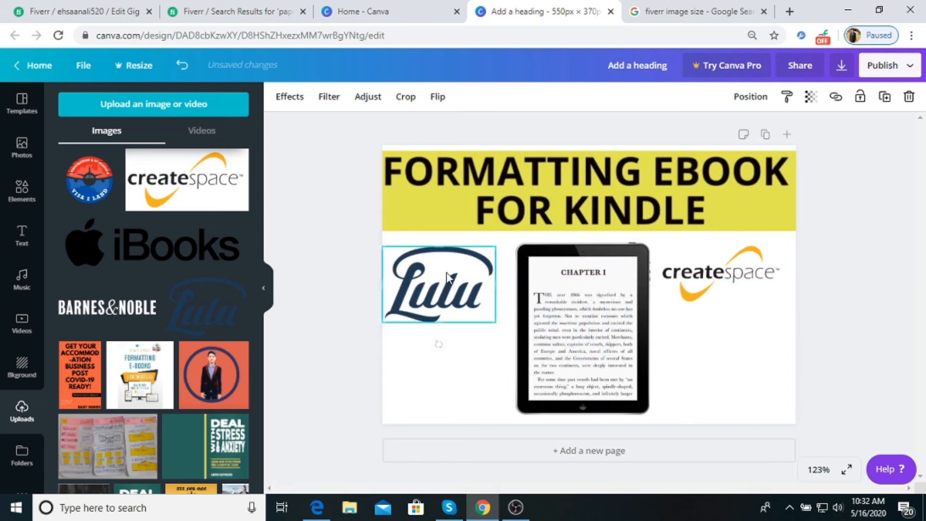
Step: Search Google Images for "kindle formatting logo png" in a new browser tab
left_click(790, 11)
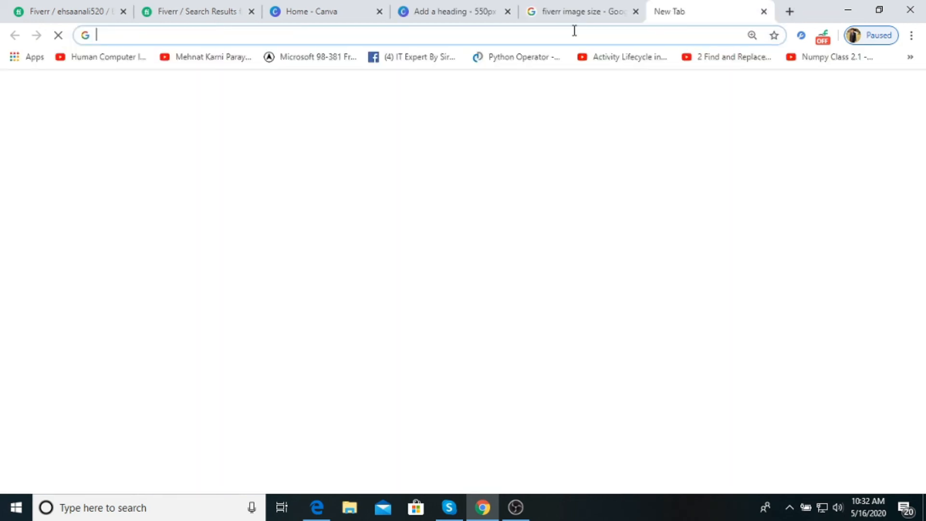
type("kin")
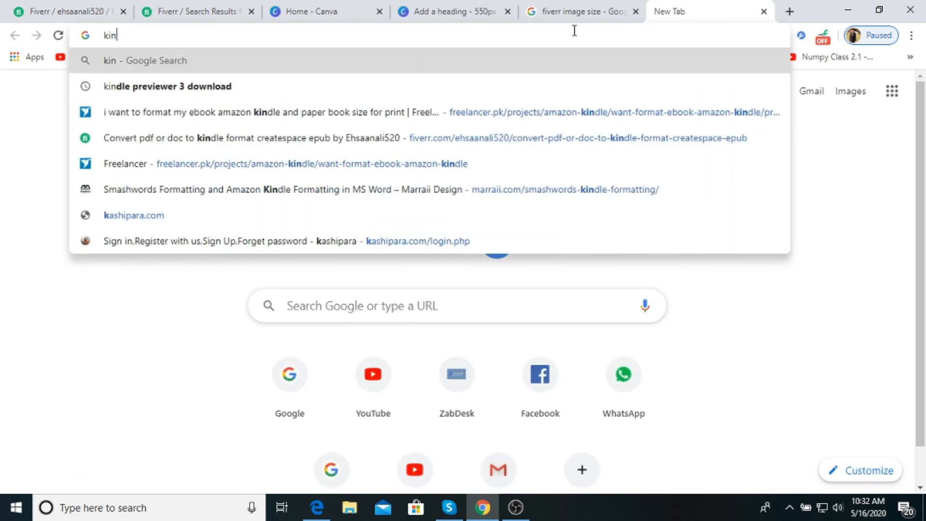
type("dle formatt")
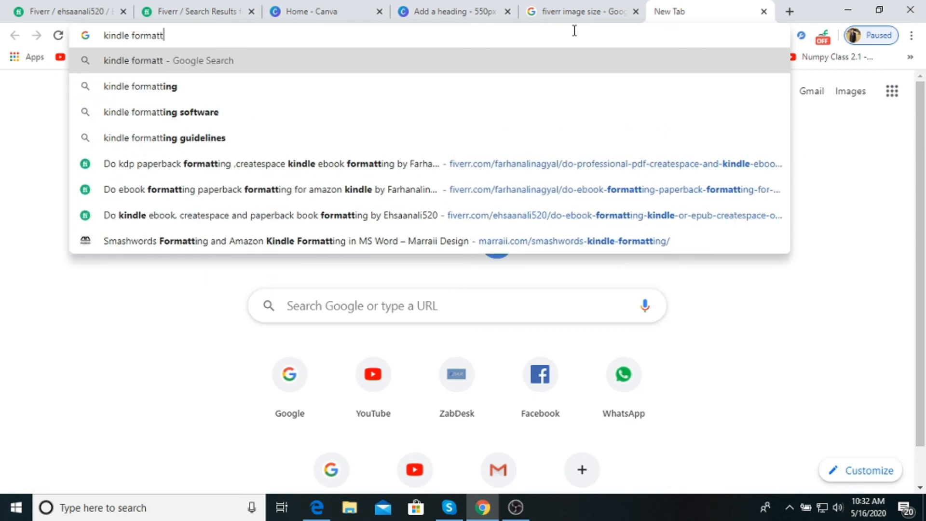
key("Down")
key("Return")
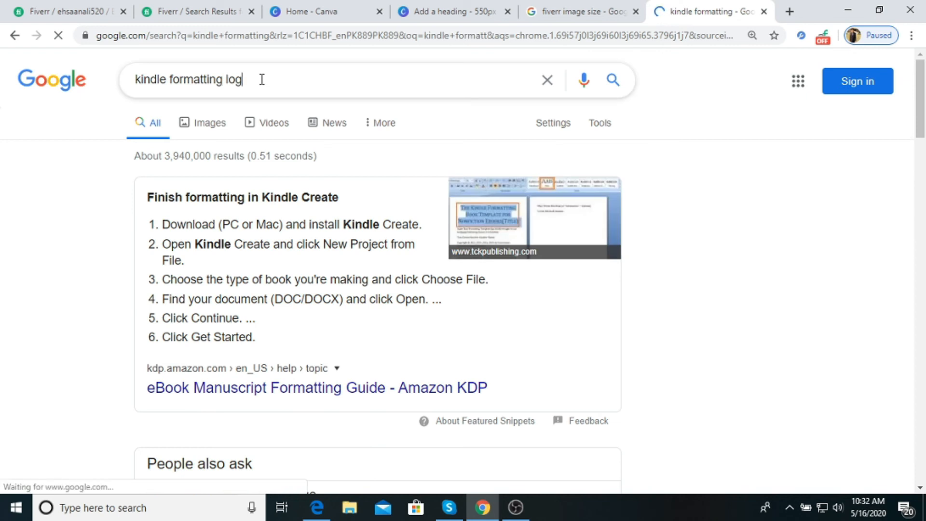
type("o png")
key("Return")
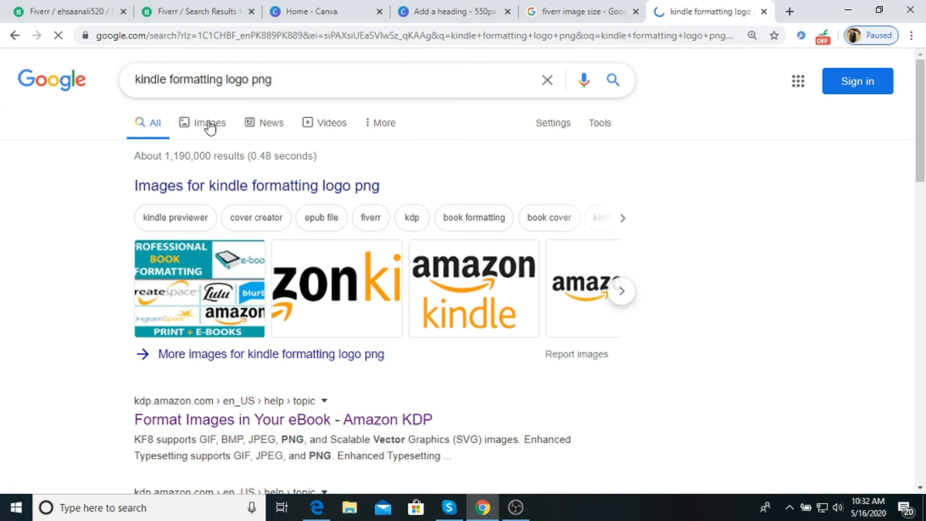
left_click(201, 191)
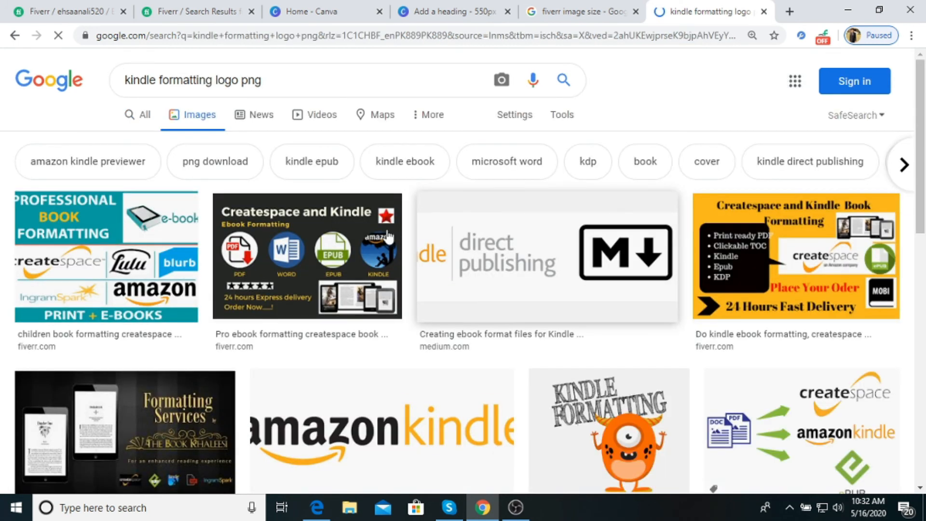
Step: Save the amazonkindle logo from the thedoublethink.com result to the Desktop as a PNG image named "kidle"
scroll(509, 350, "down", 4)
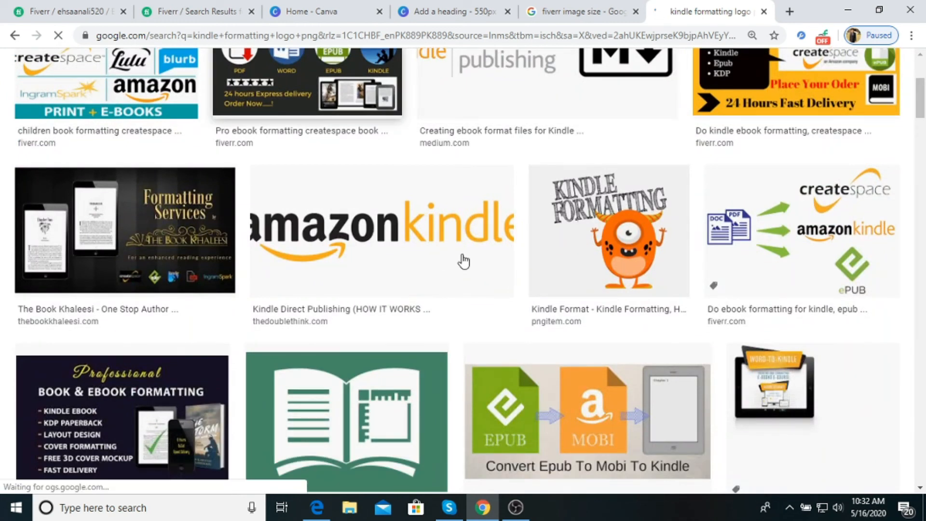
left_click(463, 261)
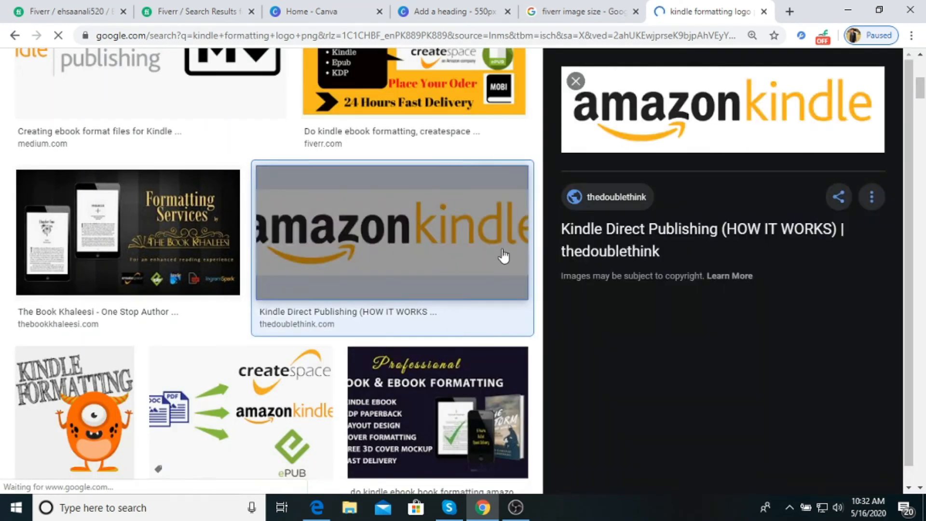
right_click(687, 108)
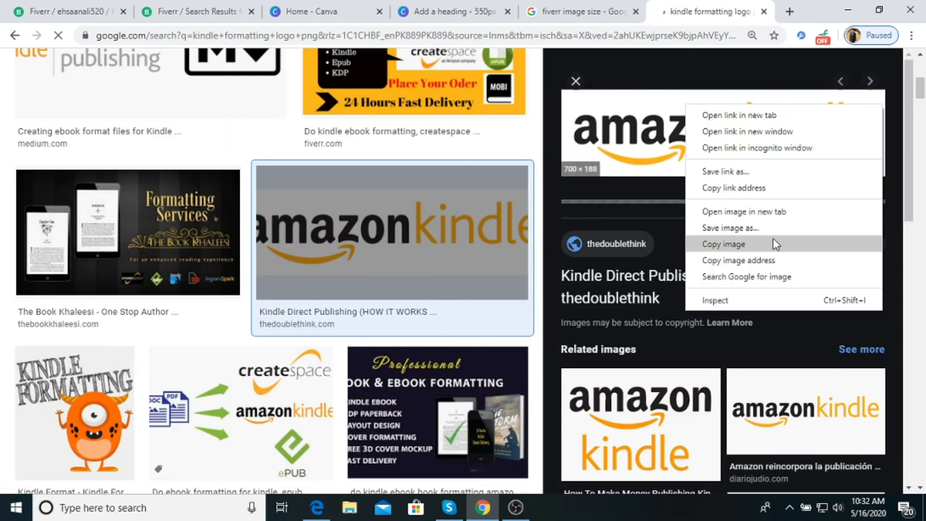
left_click(743, 243)
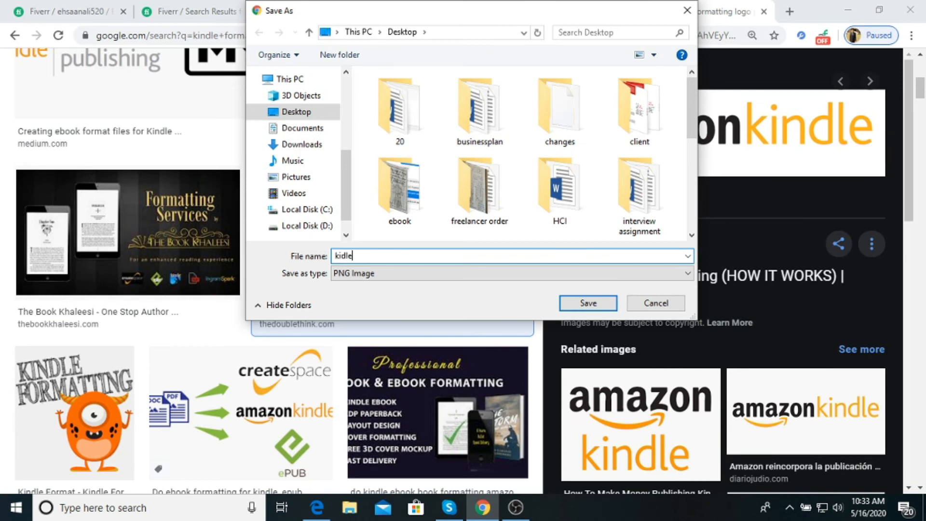
key("Return")
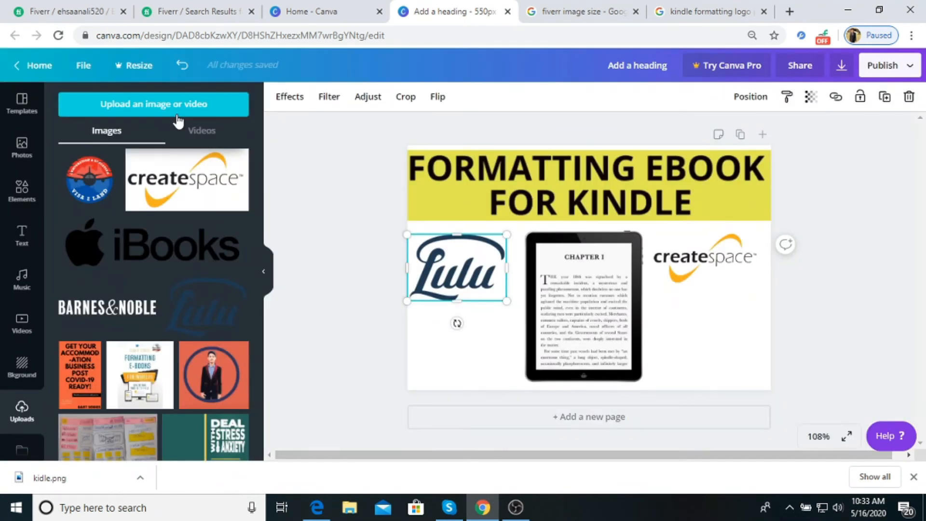
Step: In the Canva design, upload kidle from the Desktop, add it to the page, and place it shrunk below the createspace logo
left_click(178, 113)
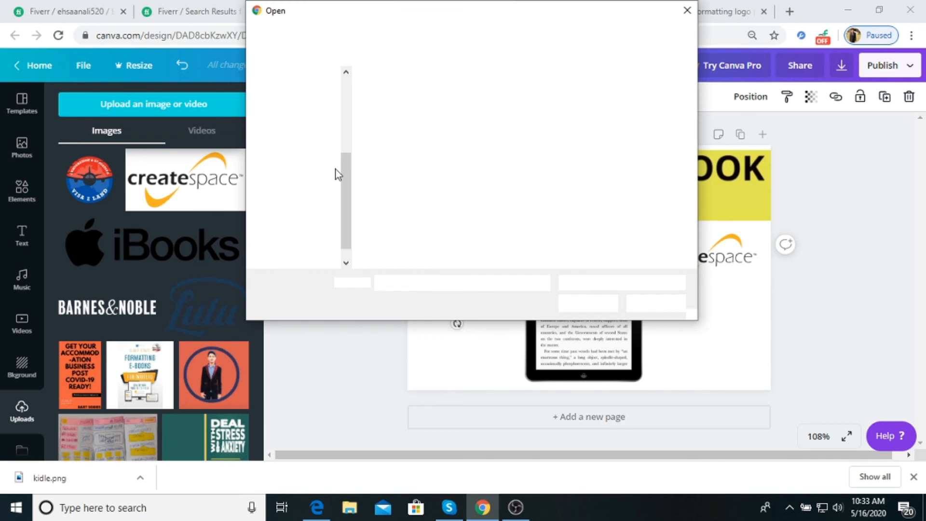
scroll(490, 216, "down", 5)
left_click(562, 159)
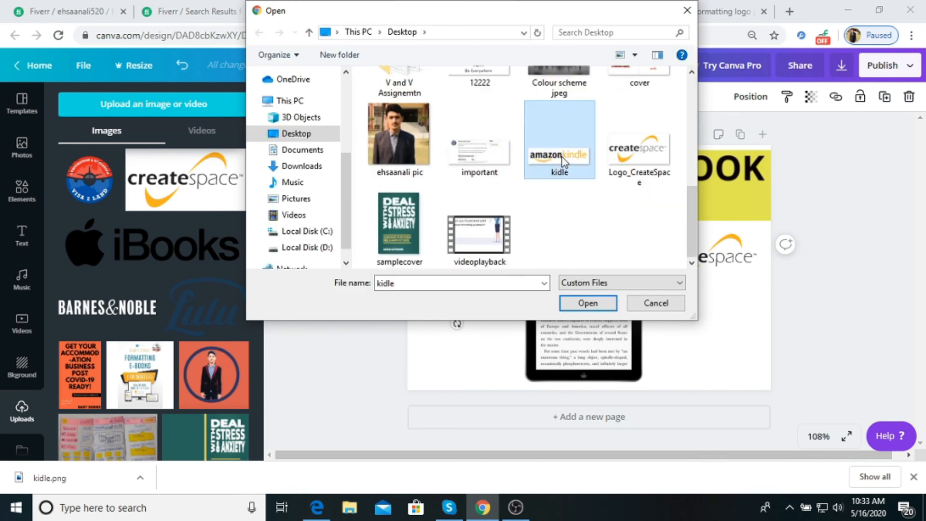
double_click(561, 161)
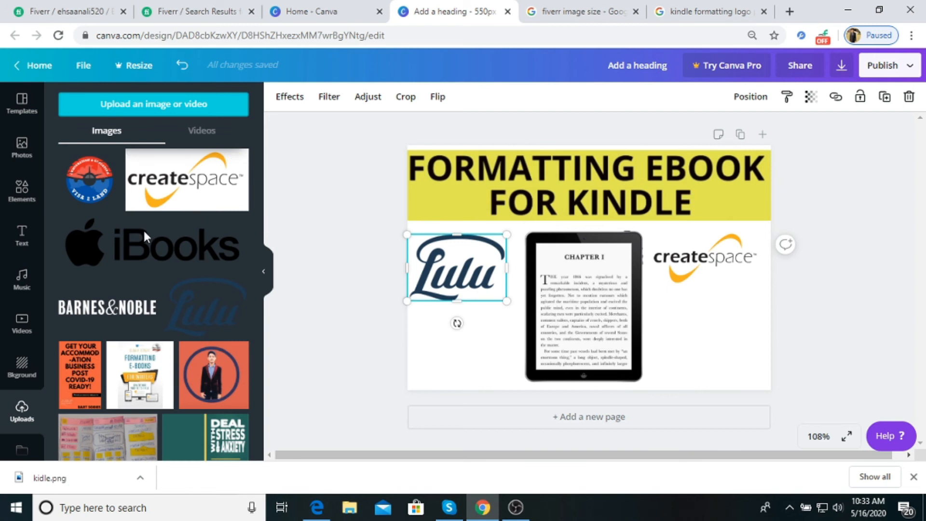
key("ctrl+v")
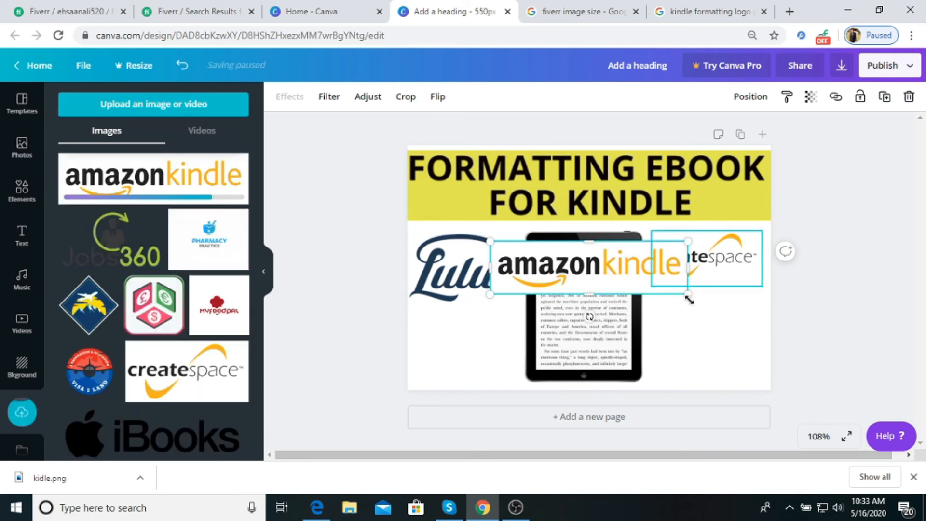
left_click_drag(613, 279, 713, 311)
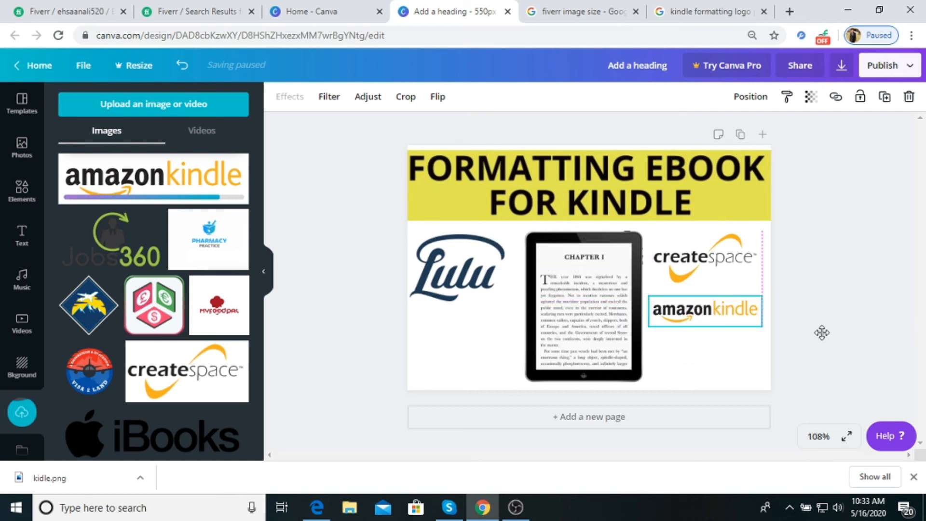
left_click(839, 336)
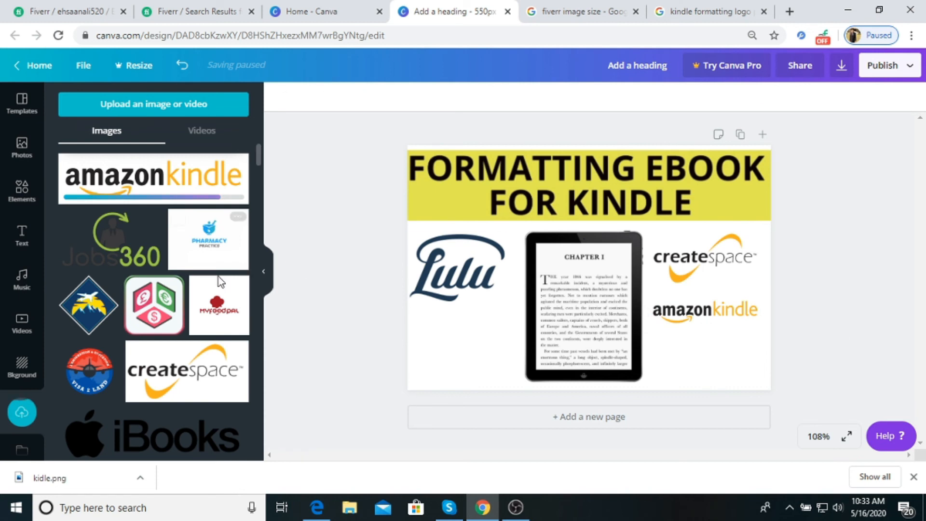
Step: Try the uploaded "Exclusively On fiverr" image on the page and delete it again
scroll(152, 310, "down", 2)
scroll(152, 310, "down", 12)
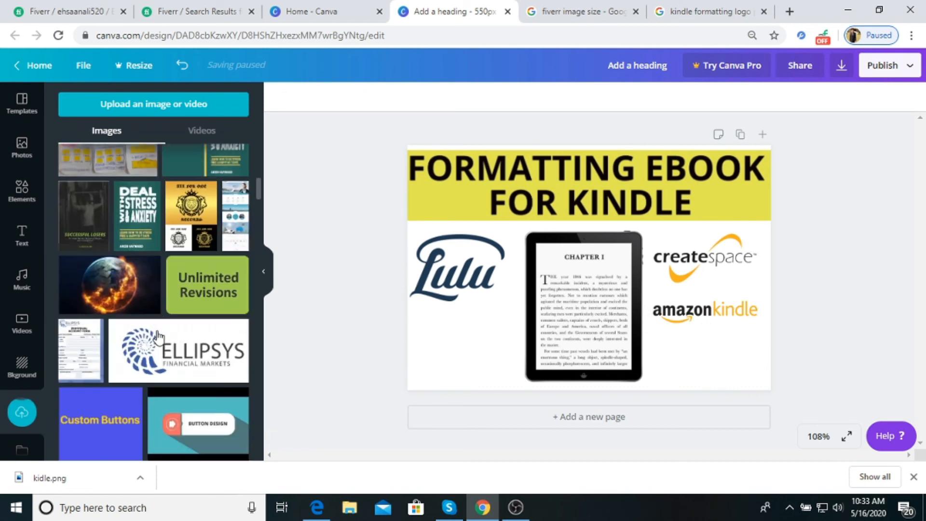
scroll(159, 338, "down", 8)
scroll(172, 329, "down", 3)
scroll(172, 329, "down", 5)
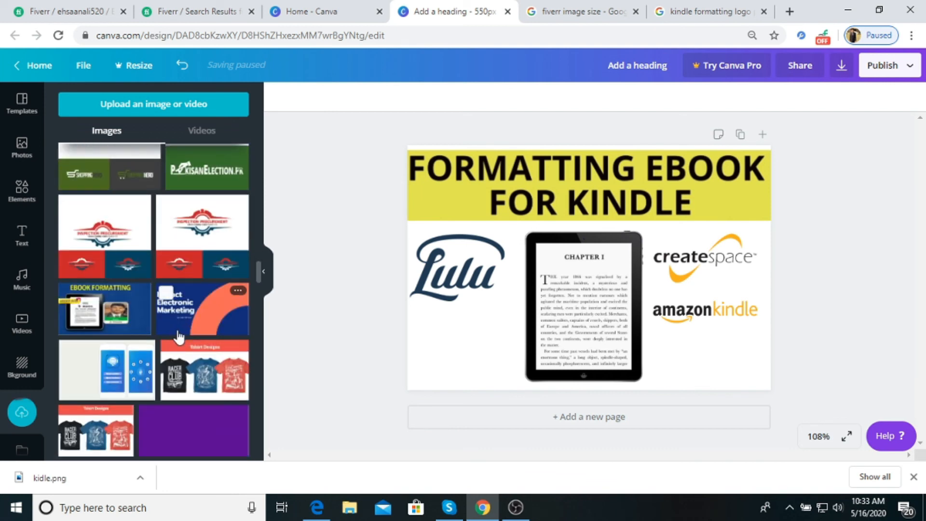
scroll(177, 337, "down", 10)
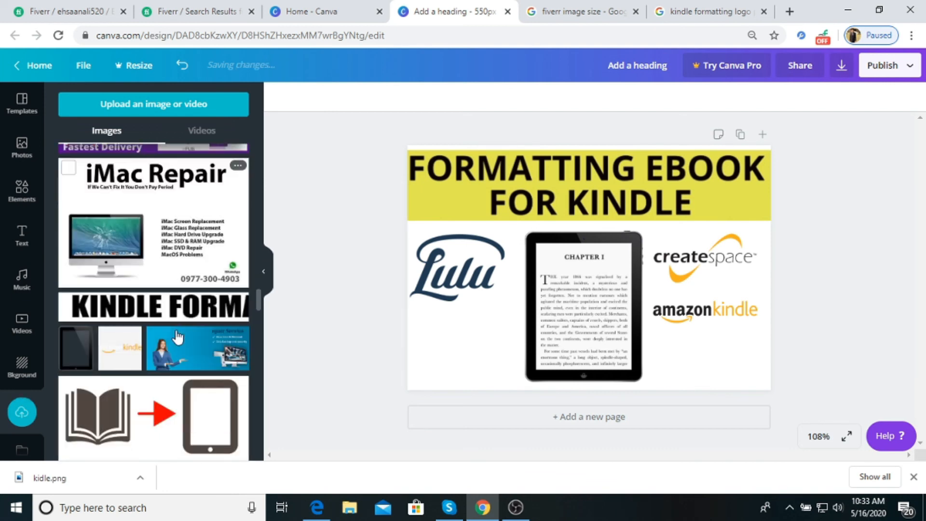
scroll(177, 337, "down", 6)
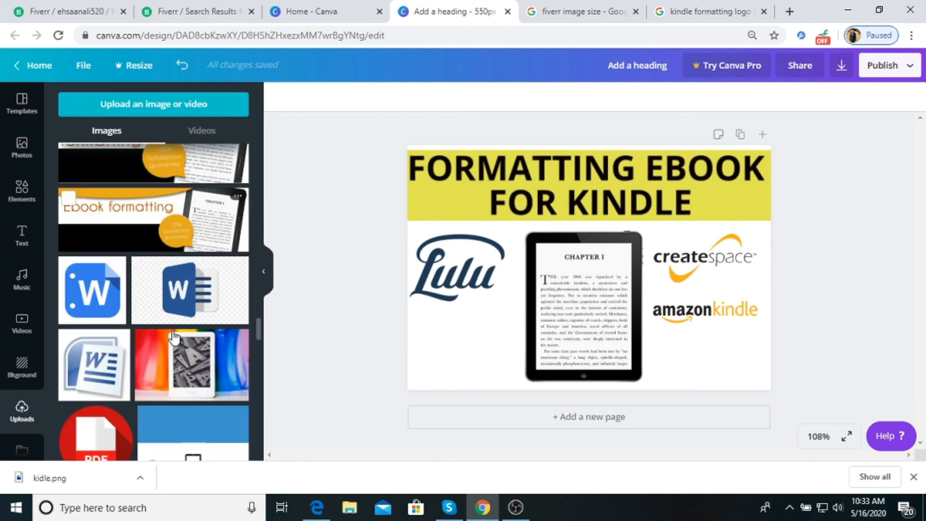
scroll(173, 337, "down", 8)
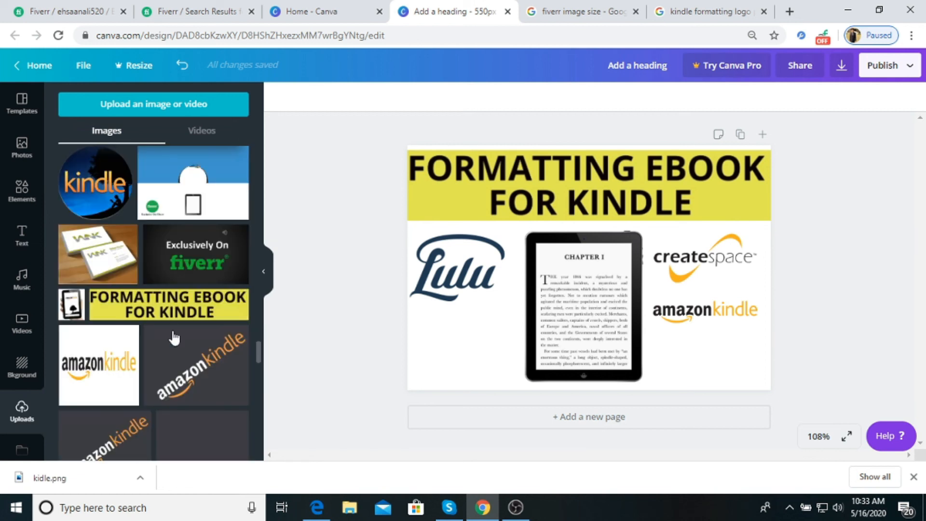
scroll(175, 338, "down", 2)
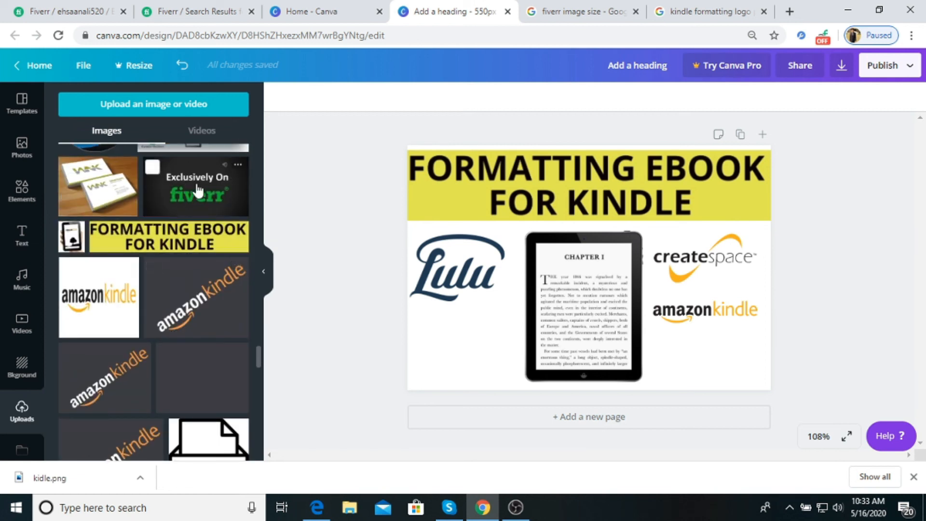
left_click_drag(342, 214, 619, 271)
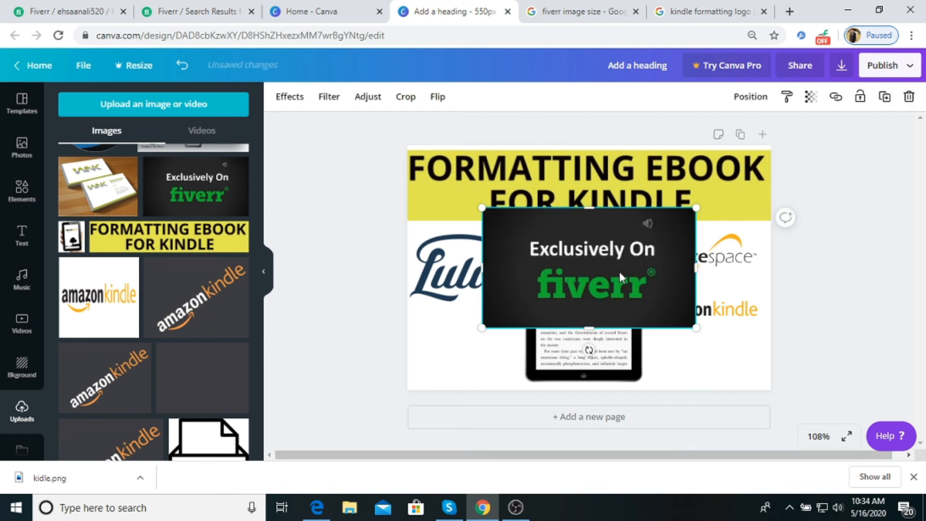
key("Delete")
Step: Try the uploaded Level 1 badge on the page and delete it again
scroll(224, 265, "down", 6)
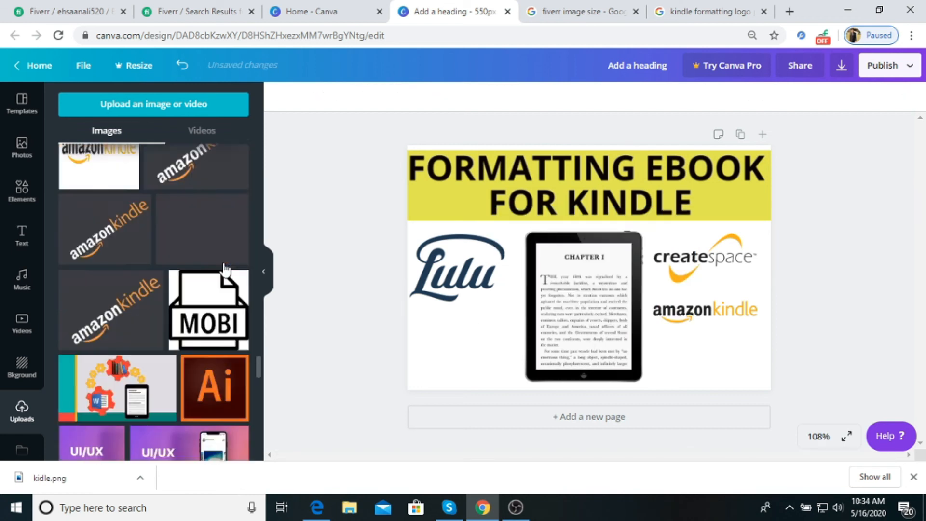
scroll(175, 274, "down", 7)
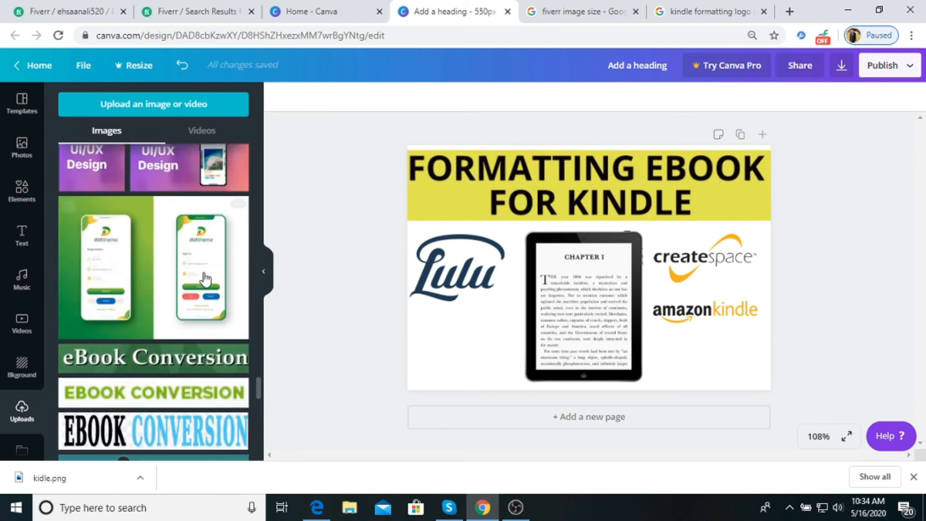
scroll(210, 251, "down", 7)
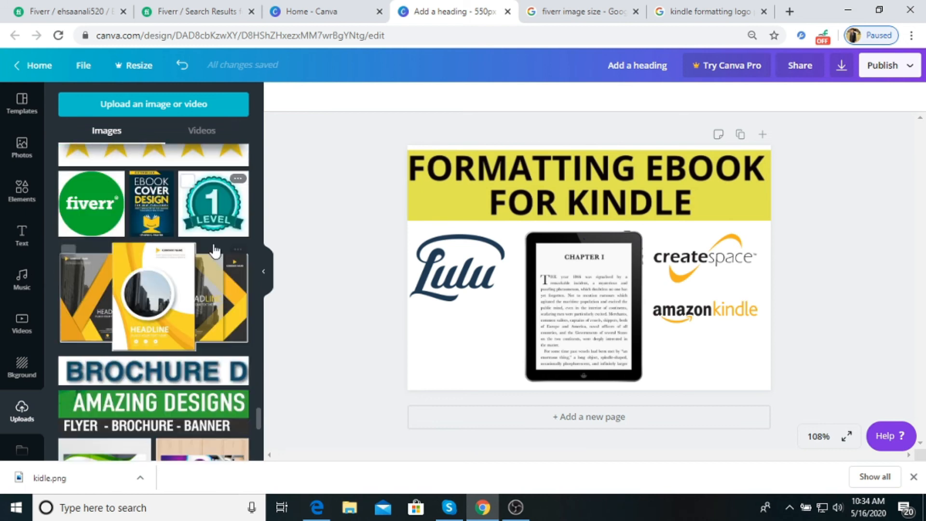
left_click(213, 203)
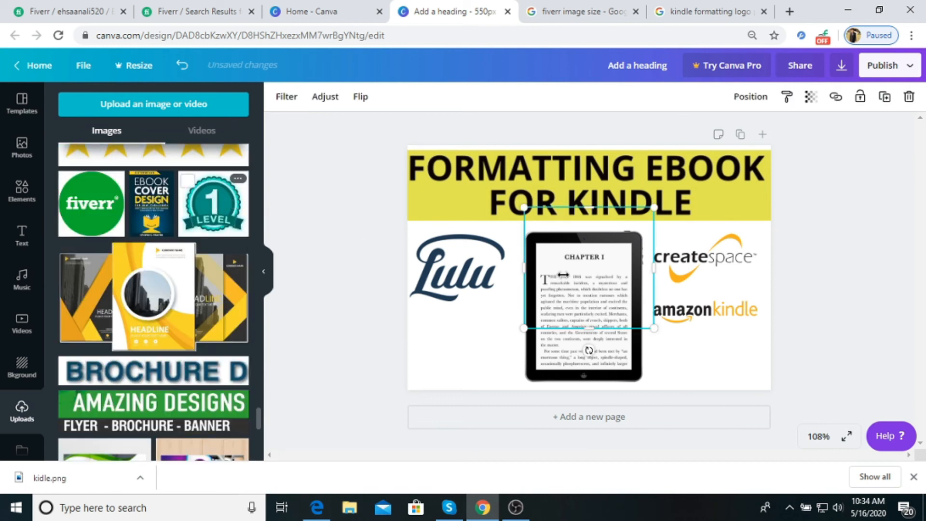
key("Delete")
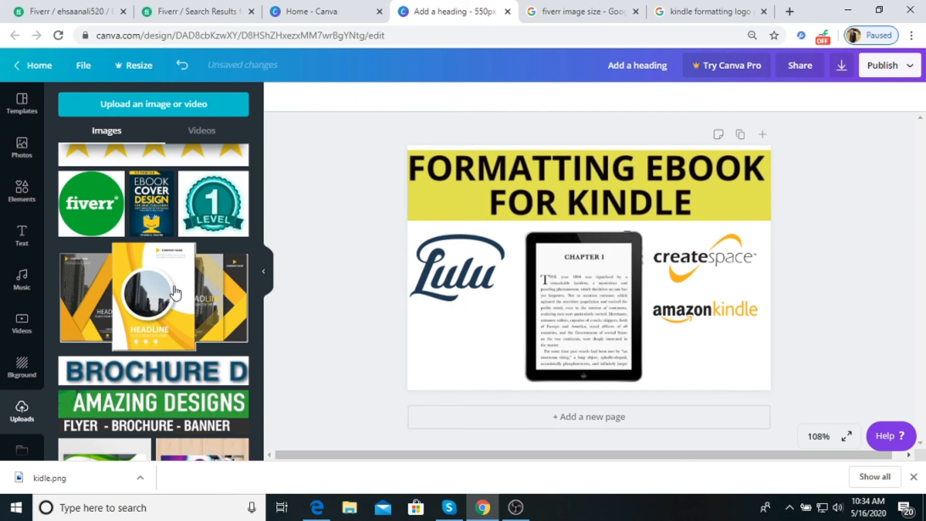
Step: Try the uploaded 100% satisfaction guaranteed badge and the Super-Fast Delivery image on the page, deleting each one again
scroll(172, 292, "down", 5)
scroll(190, 299, "down", 4)
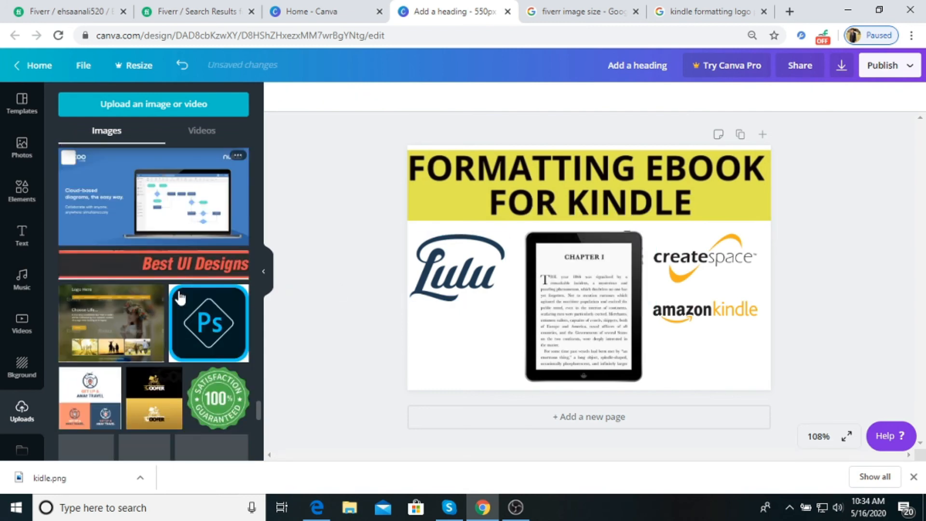
scroll(181, 298, "down", 3)
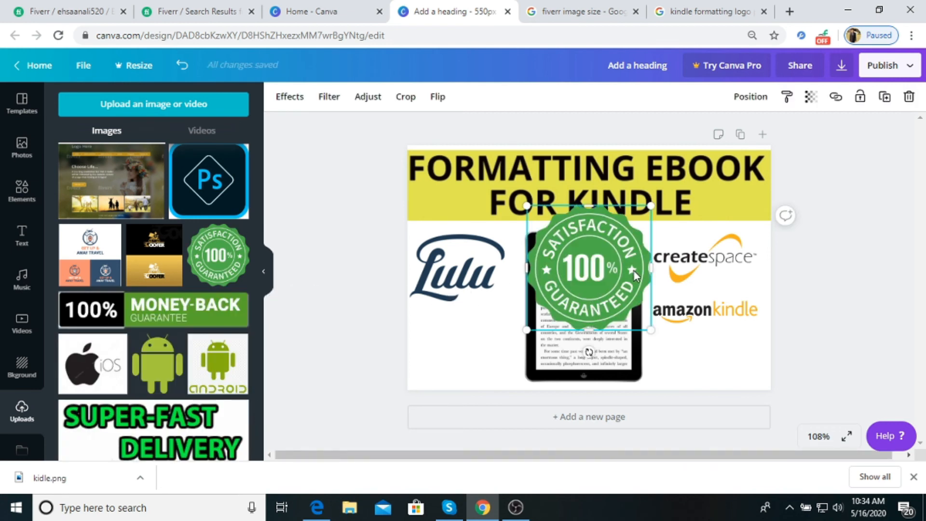
key("Delete")
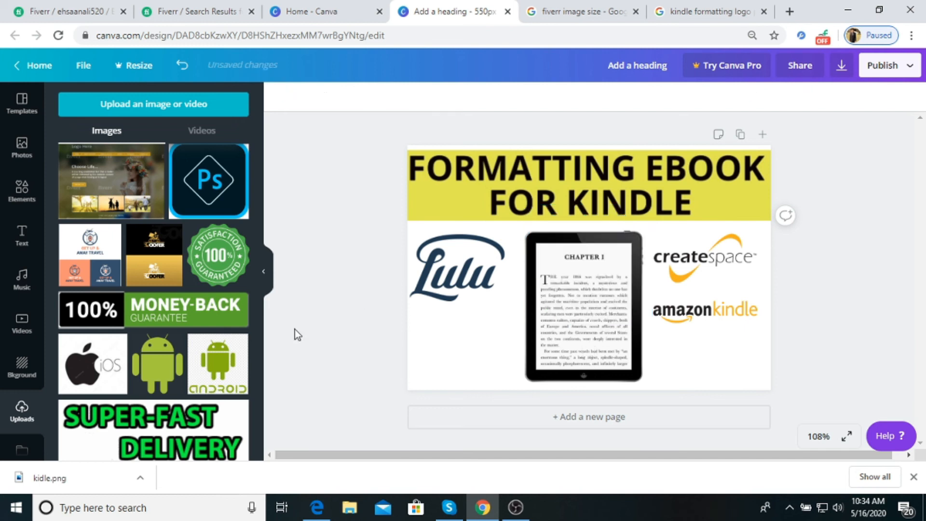
scroll(195, 251, "down", 4)
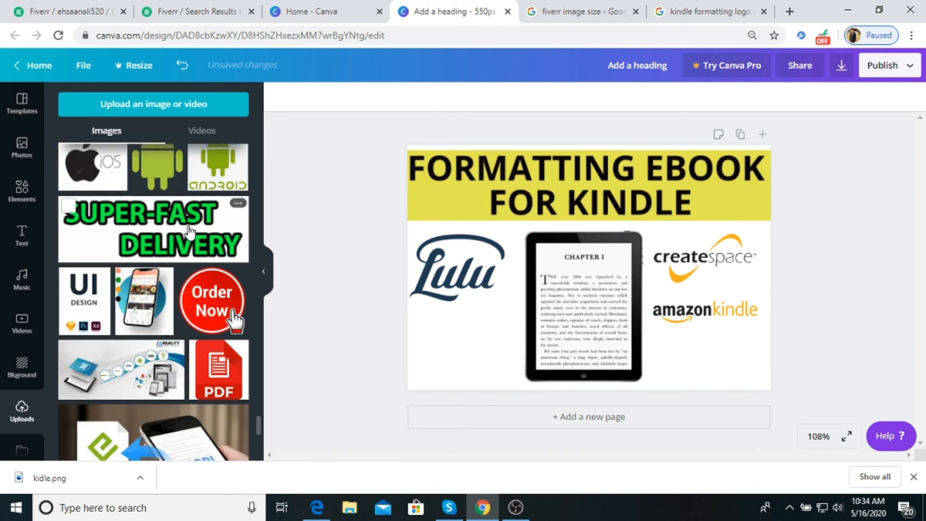
left_click(555, 294)
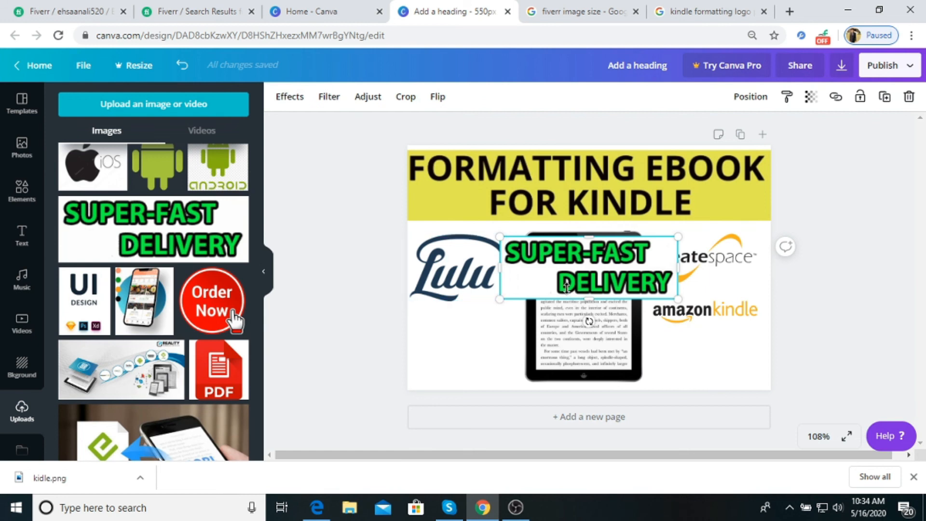
key("Delete")
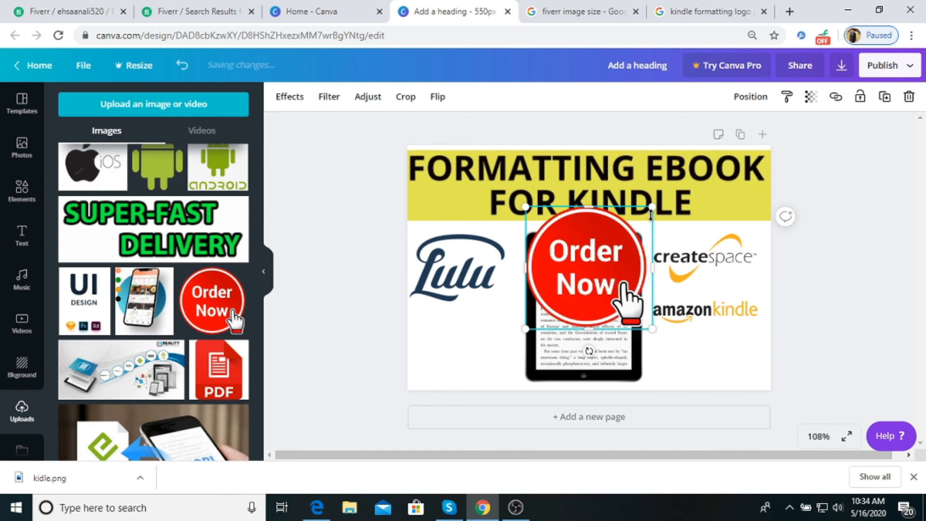
Step: Place the uploaded round Order Now badge, shrunk, at the tablet's lower-right corner and the smaller PDF-to-MOBI image in the page's lower-left corner
left_click_drag(606, 251, 648, 380)
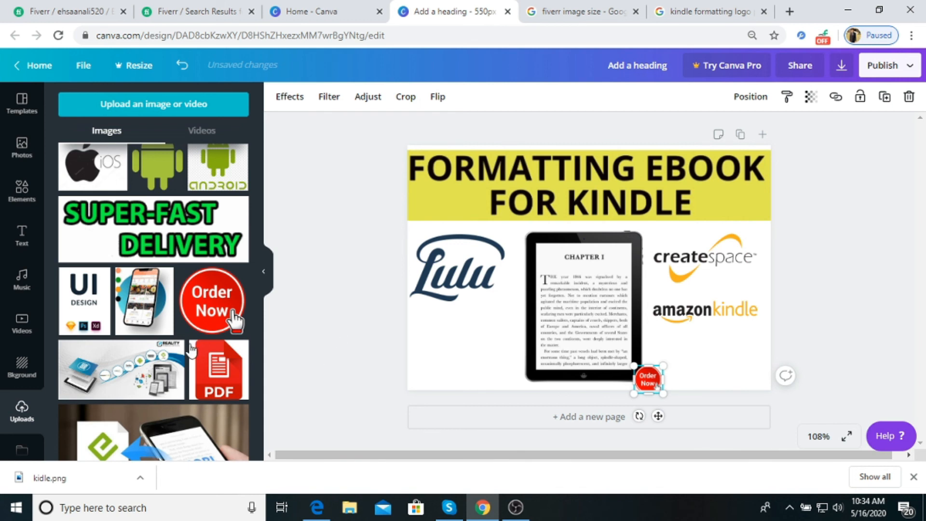
key("Escape")
scroll(191, 348, "down", 10)
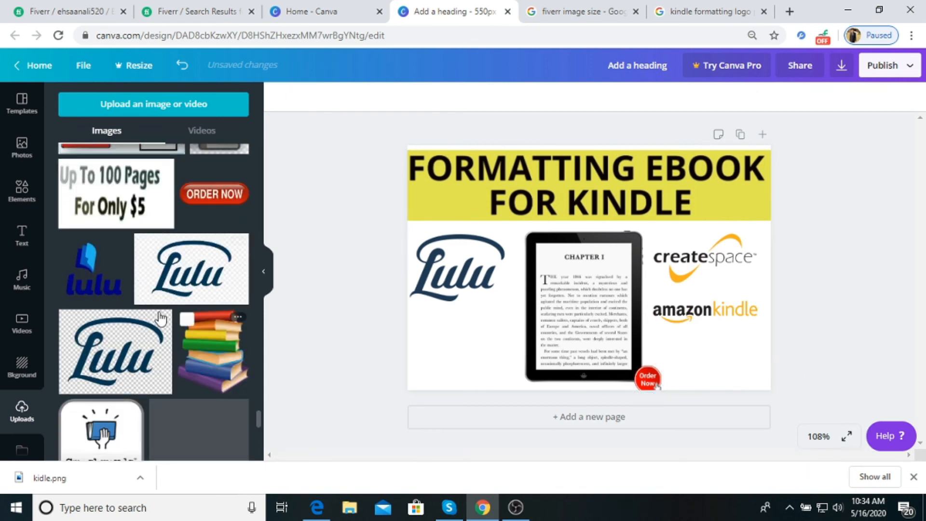
scroll(160, 316, "up", 3)
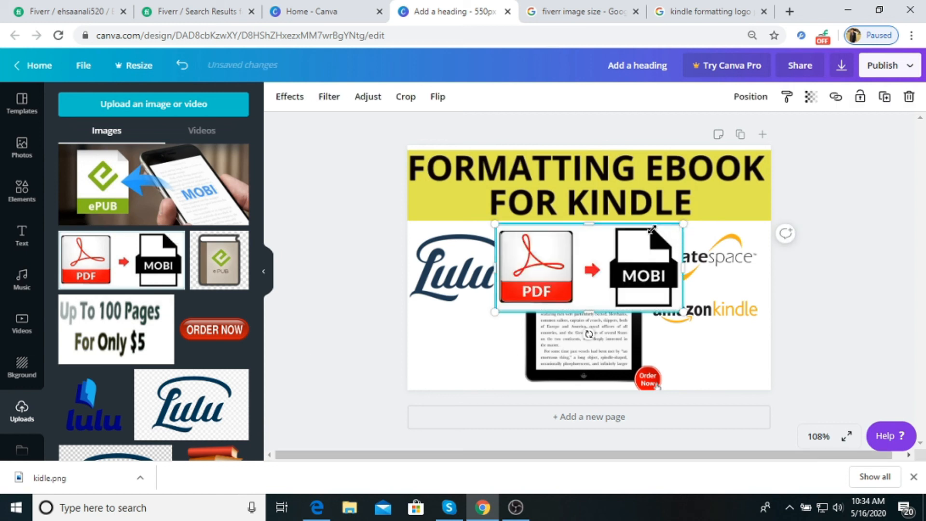
left_click_drag(603, 262, 480, 358)
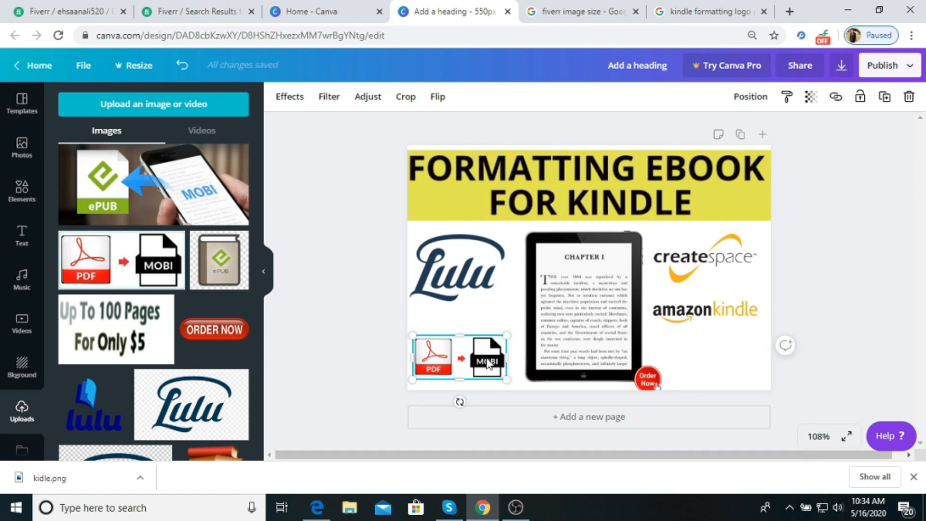
Step: Add the uploaded iBooks logo above the PDF-to-MOBI image and the Smashwords logo below amazonkindle, and shrink the Lulu logo to fit
scroll(179, 345, "down", 1)
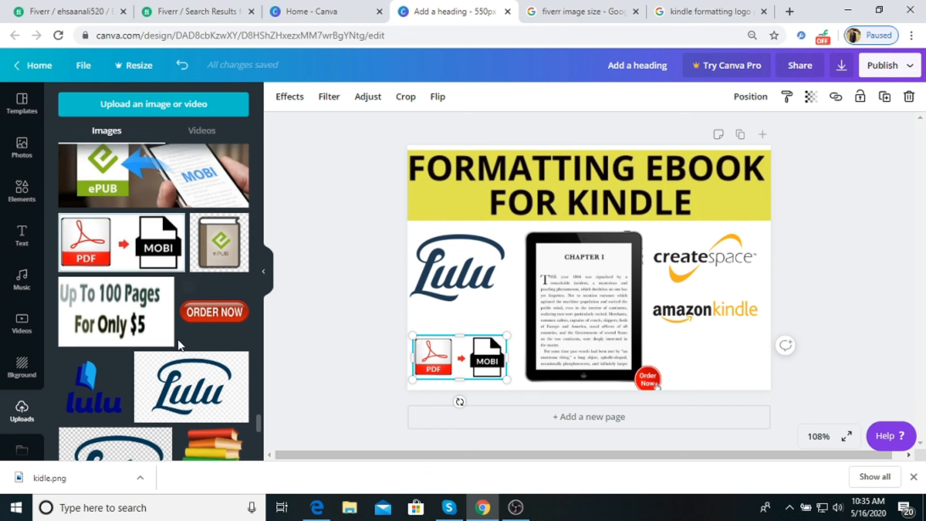
scroll(180, 345, "down", 3)
scroll(144, 347, "down", 2)
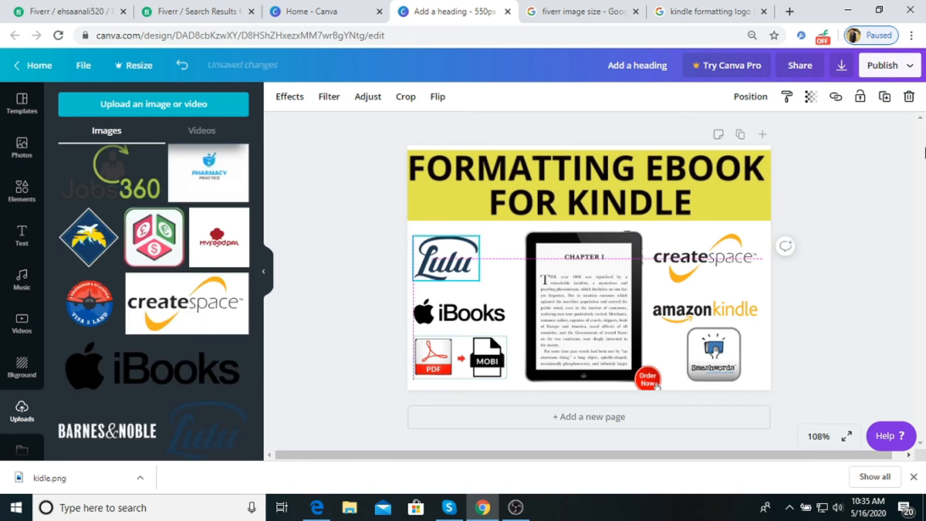
Step: Download the 550 x 370 px design as a PNG and dismiss the Canva Pro offer
left_click(841, 67)
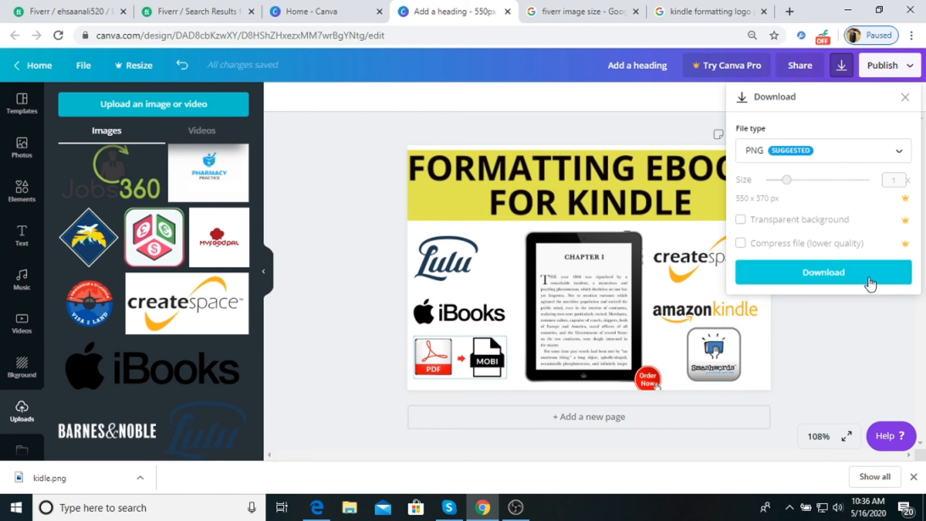
left_click(851, 281)
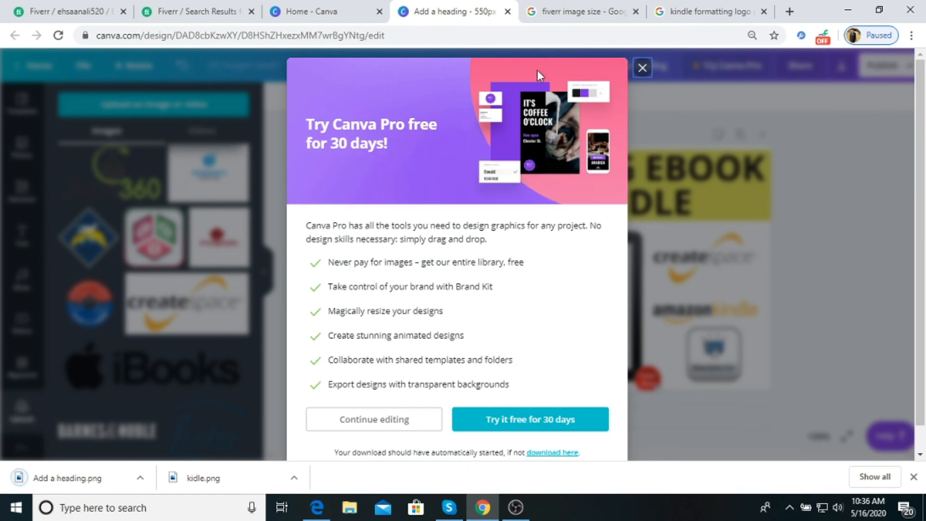
left_click(643, 69)
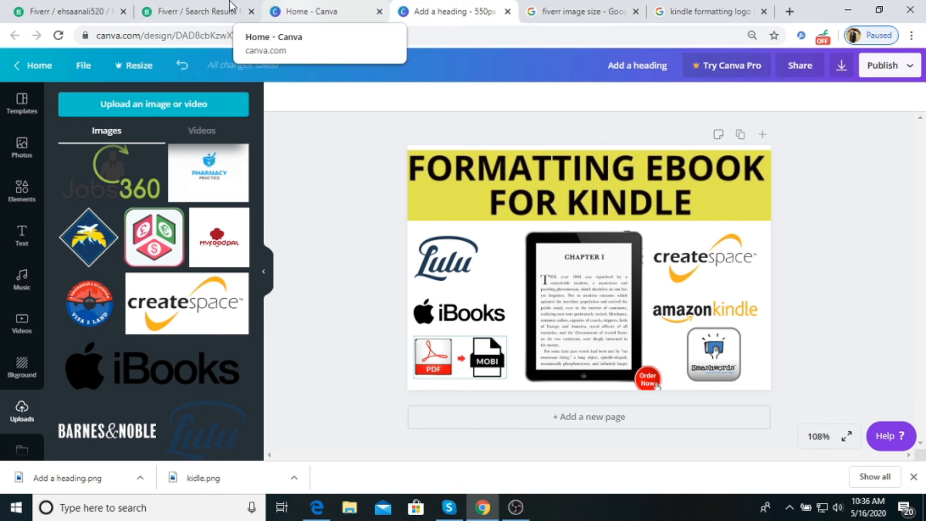
Step: In the Fiverr gig gallery, upload "Add a heading" from Downloads as the first gig photo
left_click(207, 11)
key("ctrl+shift+Tab")
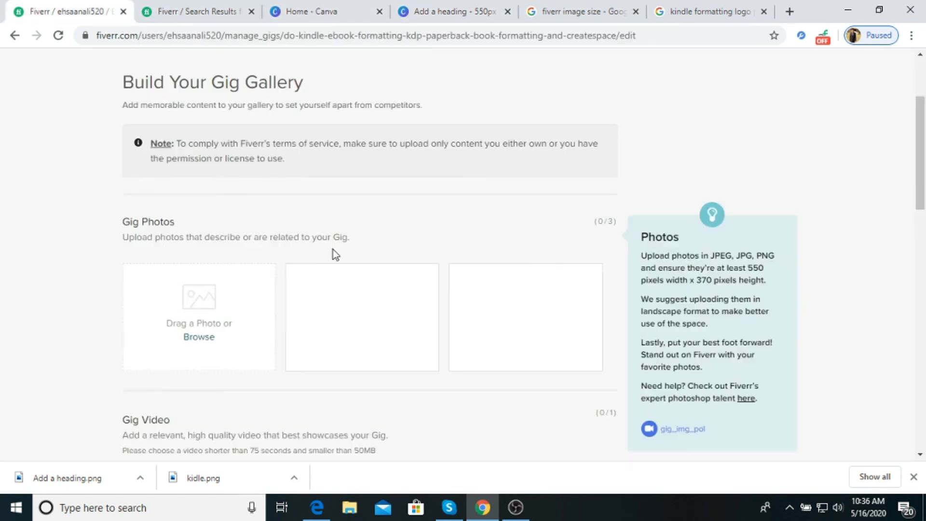
left_click(212, 334)
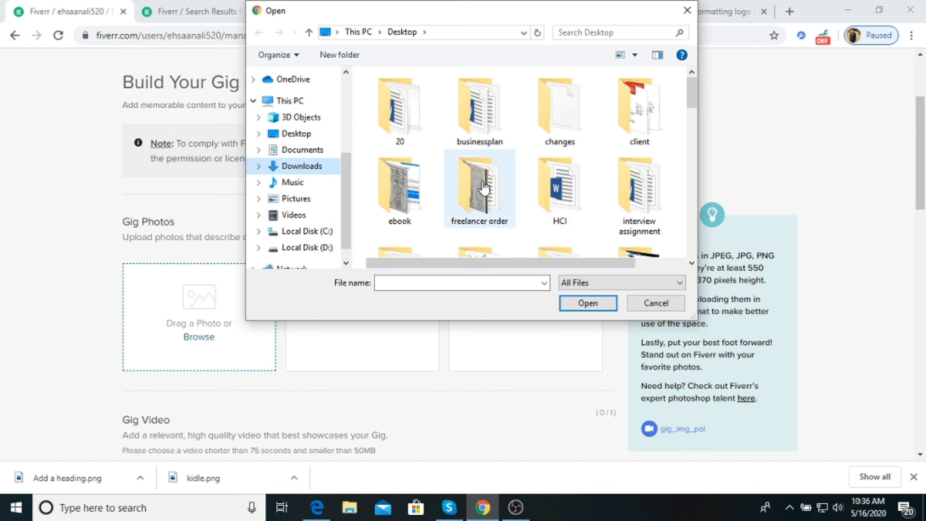
key("a")
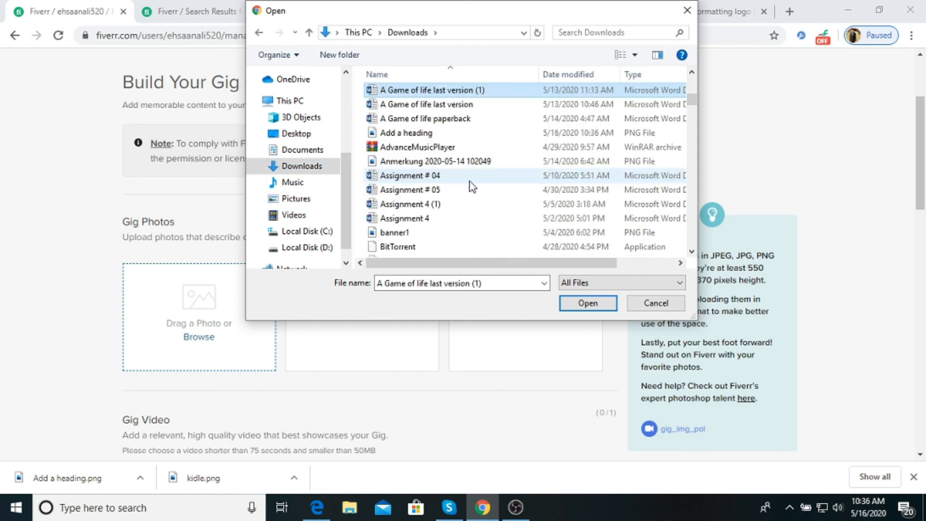
left_click(431, 133)
double_click(430, 133)
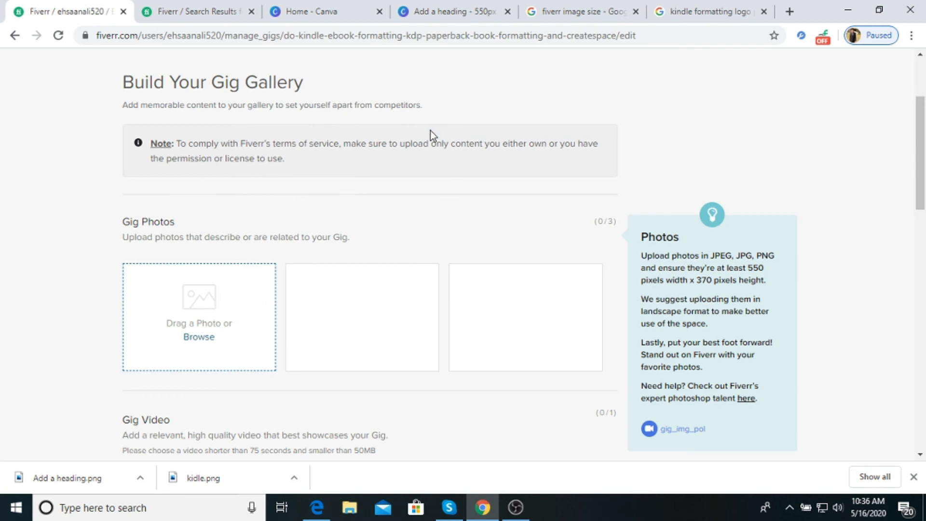
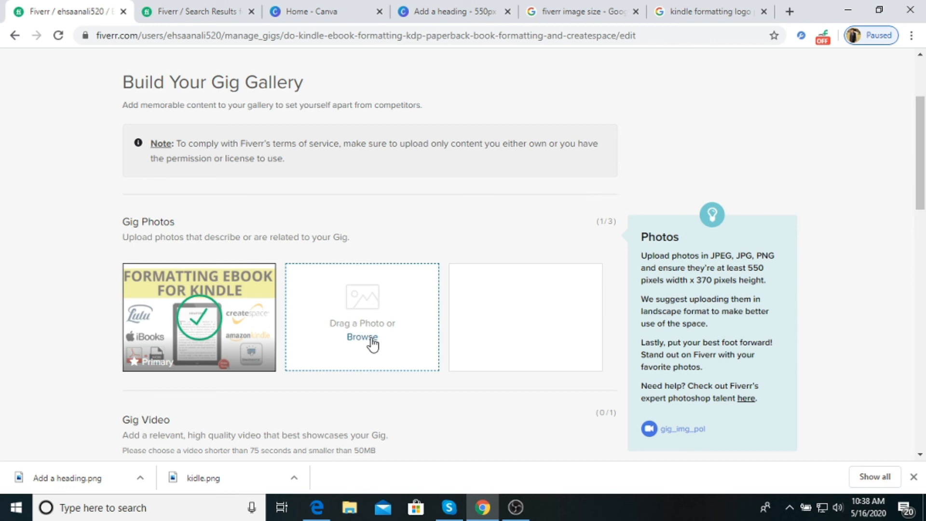
Step: Upload two ebook formatting screenshots, starting from the ebook folder on the Desktop, as the second and third gig photos
left_click(372, 339)
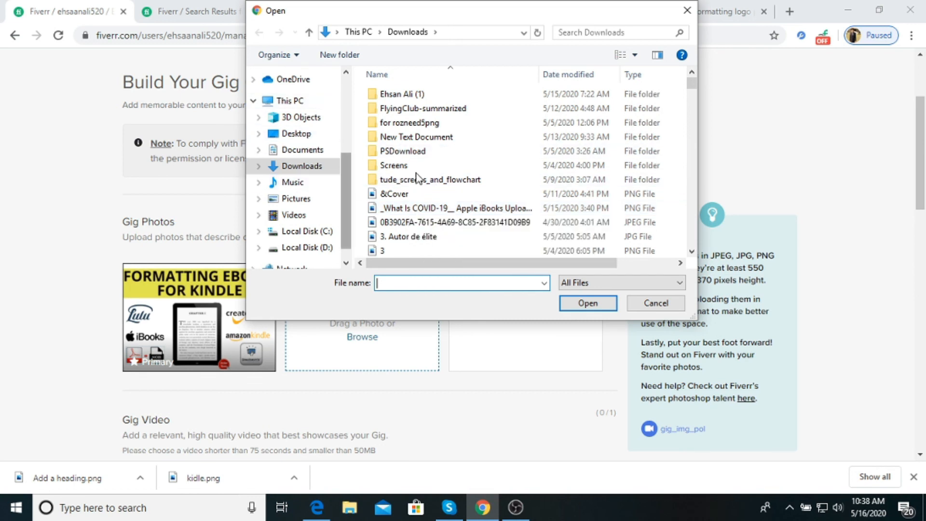
left_click(294, 135)
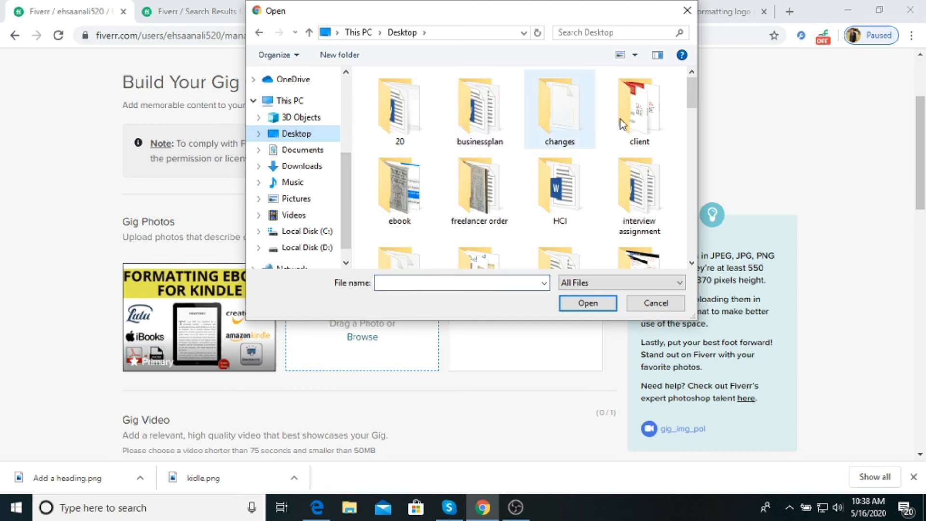
double_click(426, 198)
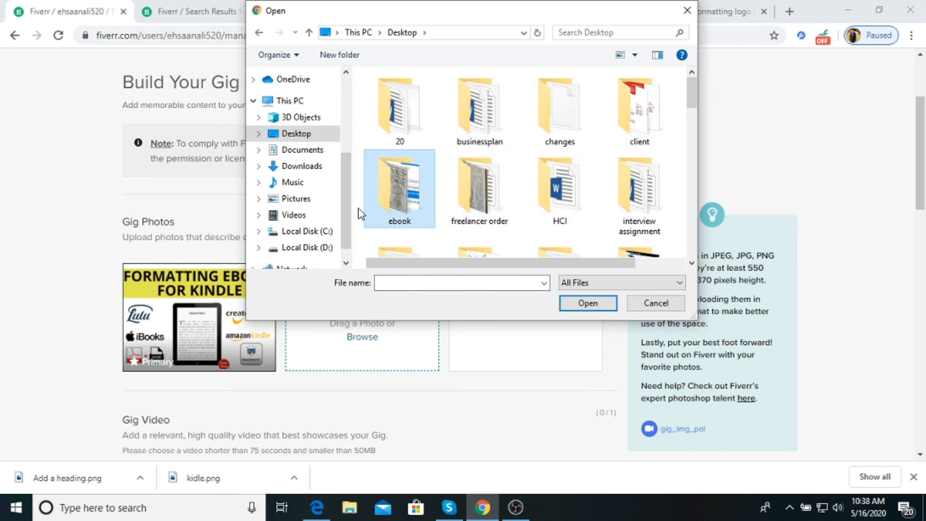
double_click(414, 154)
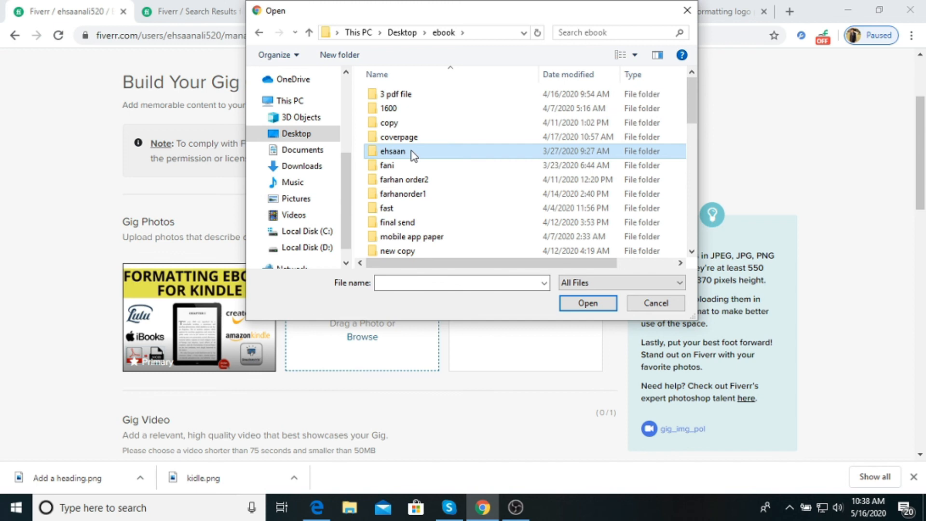
left_click(421, 111)
double_click(420, 111)
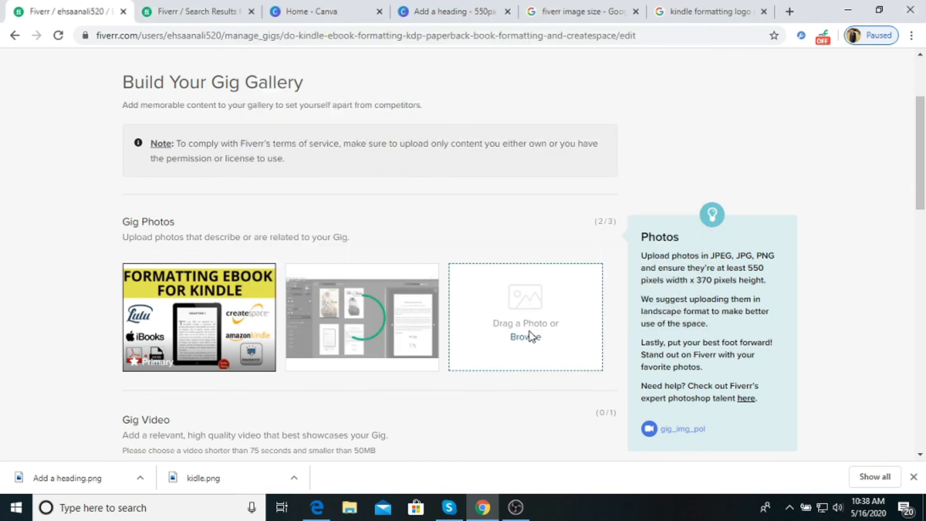
left_click(534, 338)
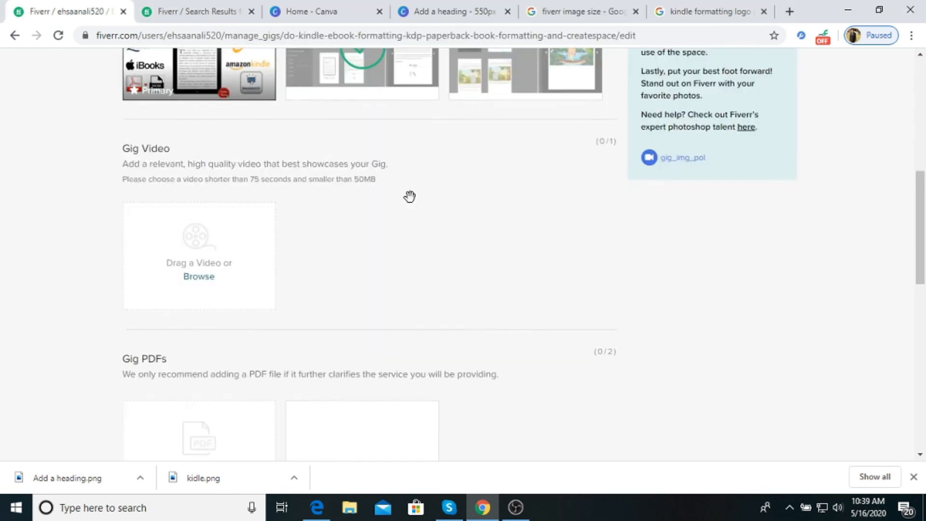
scroll(410, 196, "up", 2)
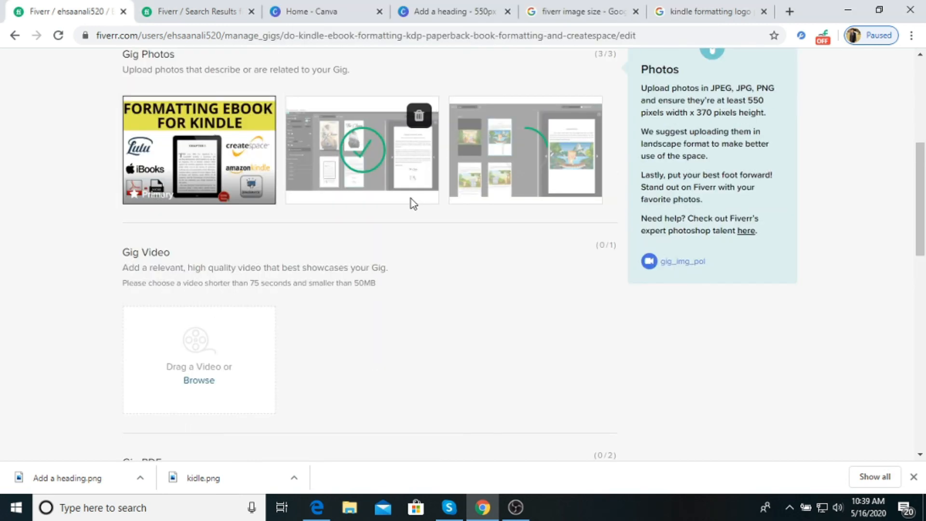
scroll(411, 200, "up", 1)
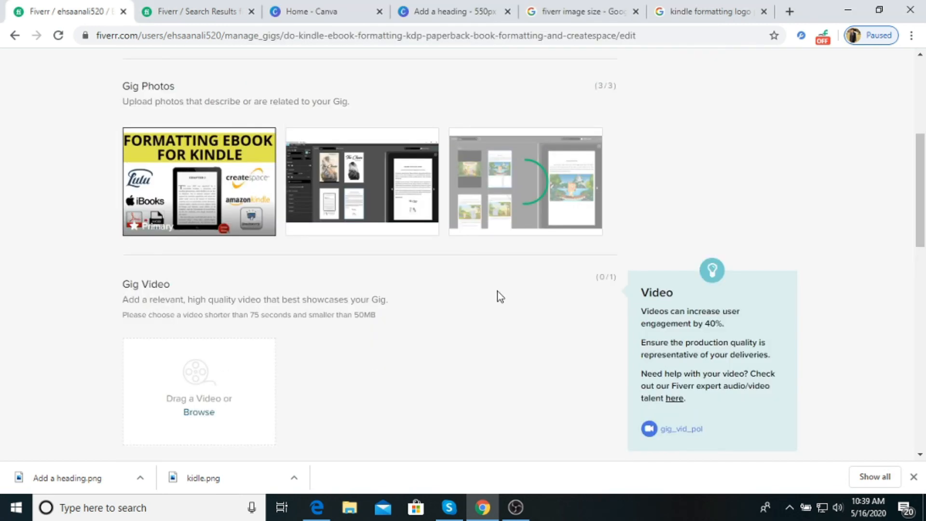
Step: Save the gallery without adding a video or PDFs, and publish the gig
scroll(506, 298, "down", 4)
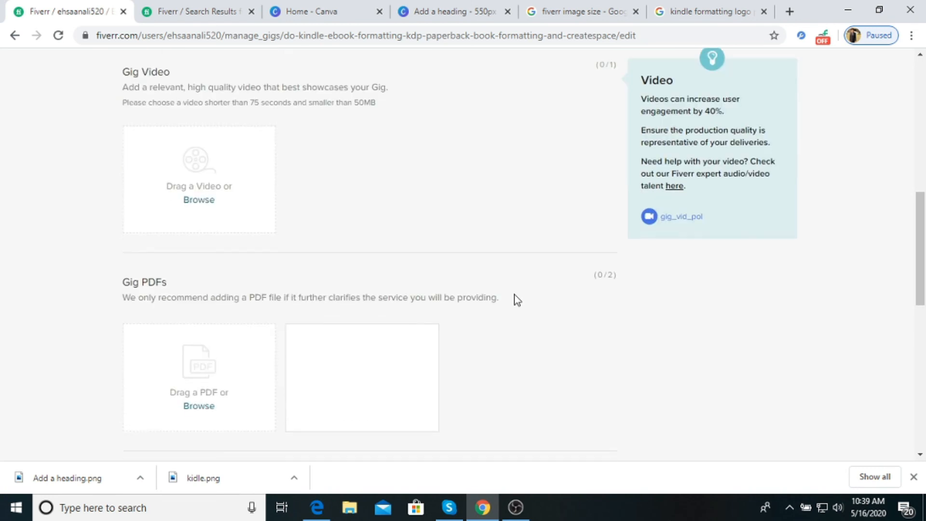
scroll(517, 301, "down", 4)
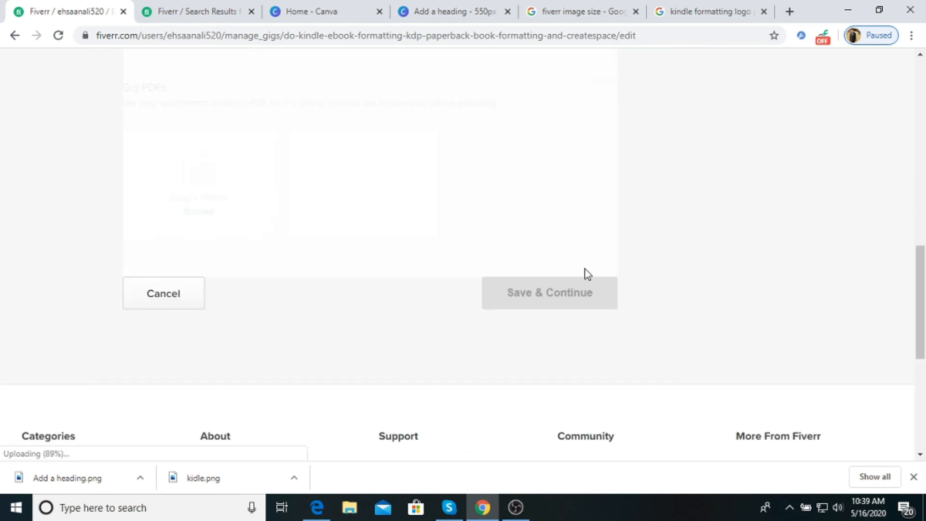
scroll(555, 289, "up", 1)
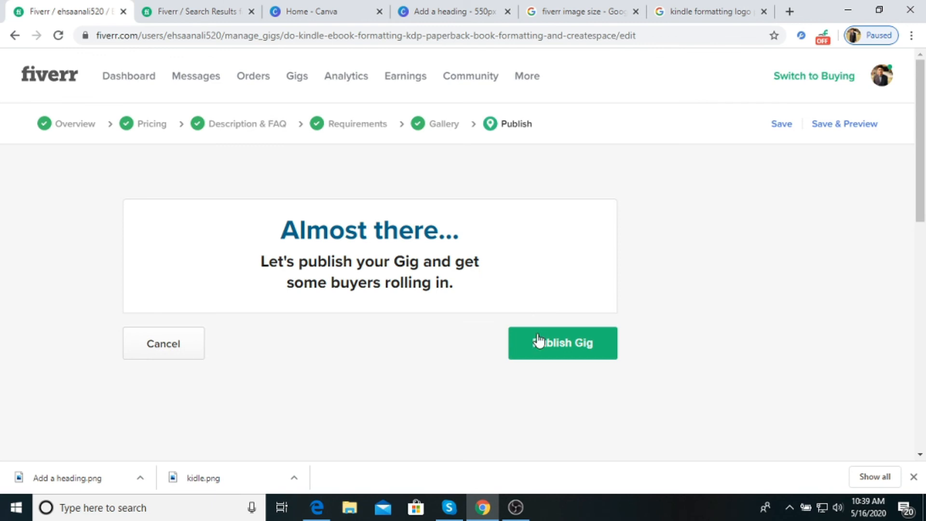
left_click(548, 344)
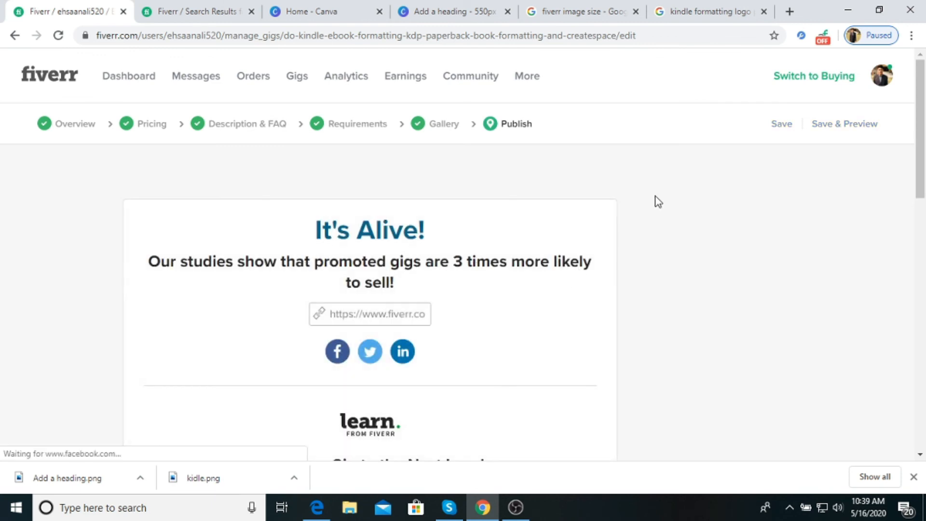
Step: Open the seller account's page from the profile picture
left_click(887, 77)
left_click(785, 113)
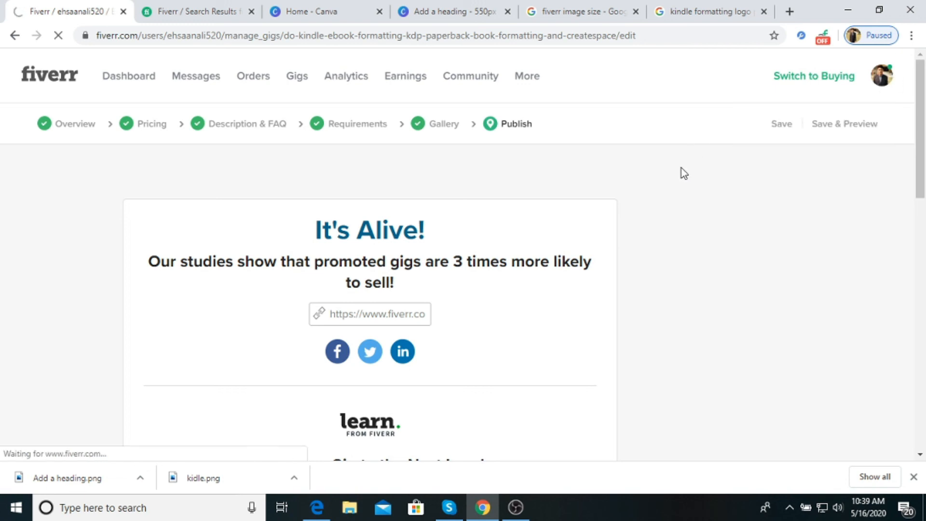